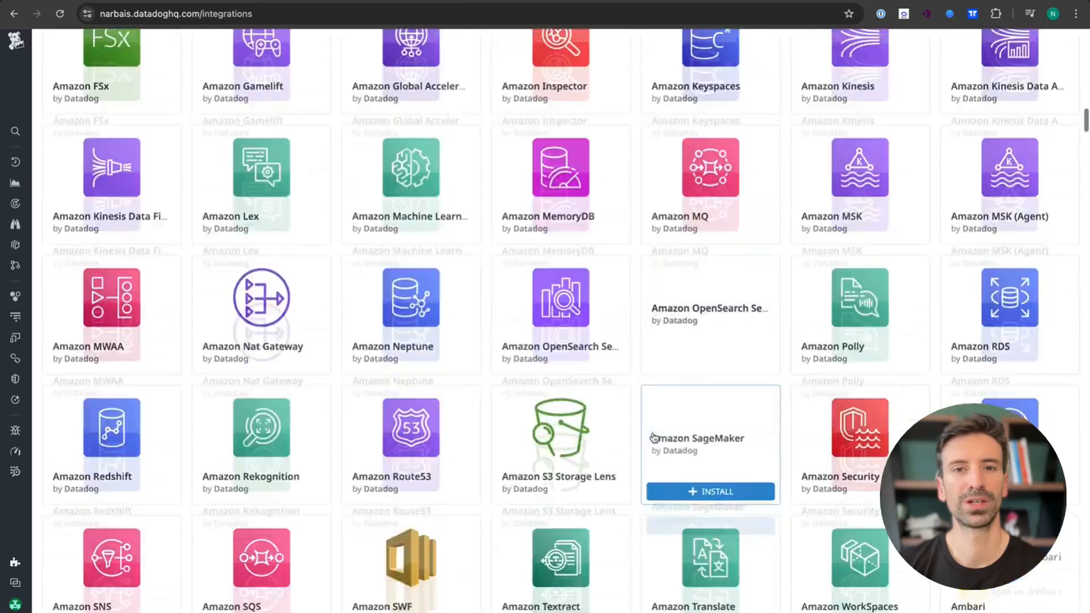
- Scroll past the Azure, Google Cloud and MongoDB tiles, then back up to the installed integrations
{"action": "scroll", "coordinate": [654, 437], "scroll_direction": "down", "scroll_amount": 20}
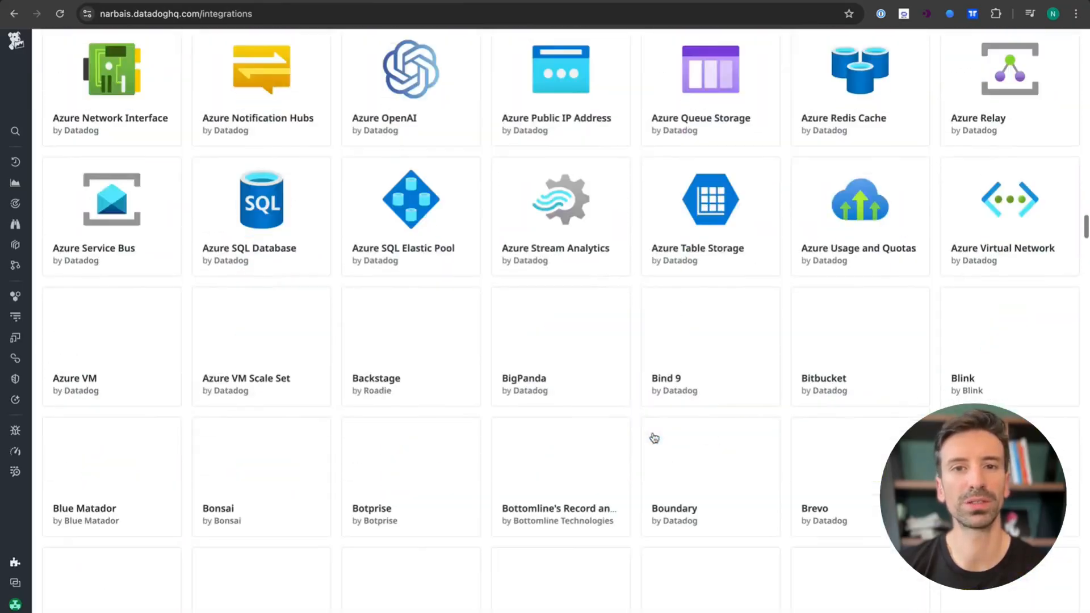
{"action": "scroll", "coordinate": [654, 437], "scroll_direction": "down", "scroll_amount": 20}
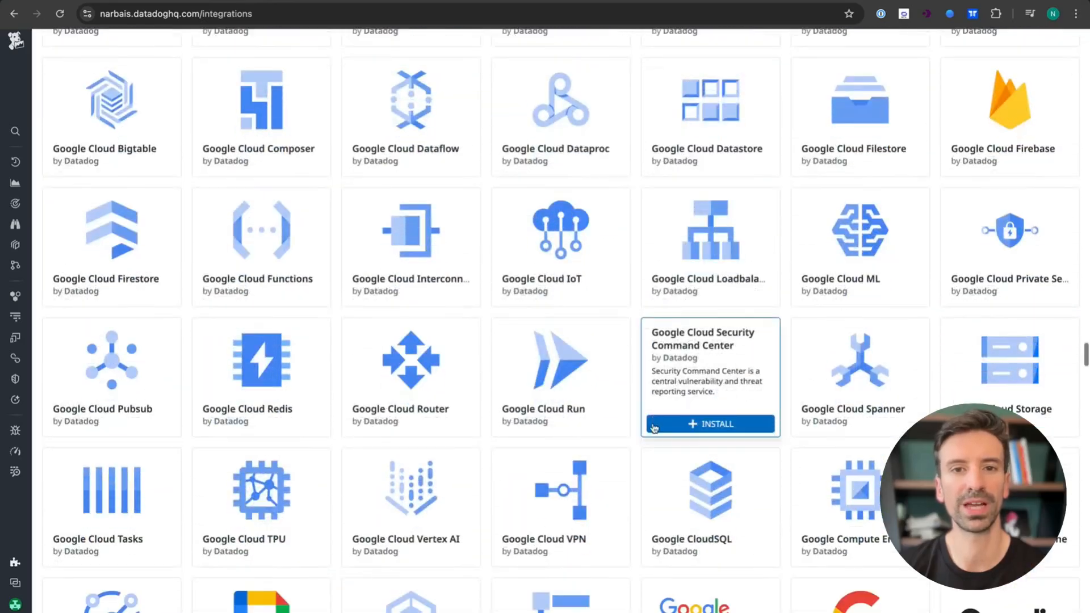
{"action": "scroll", "coordinate": [680, 178], "scroll_direction": "down", "scroll_amount": 20}
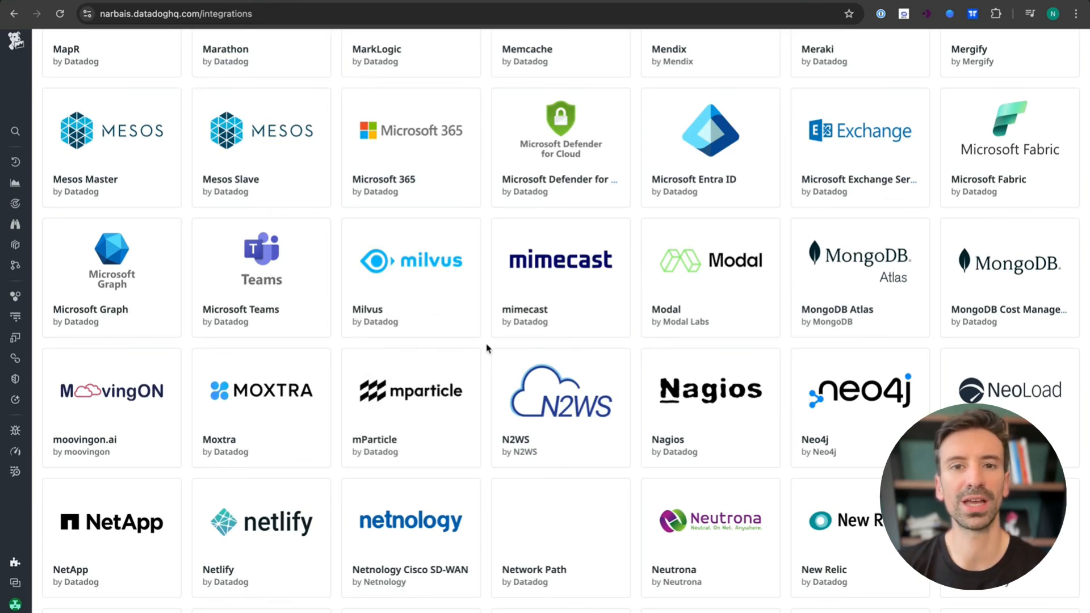
{"action": "mouse_move", "coordinate": [1072, 337]}
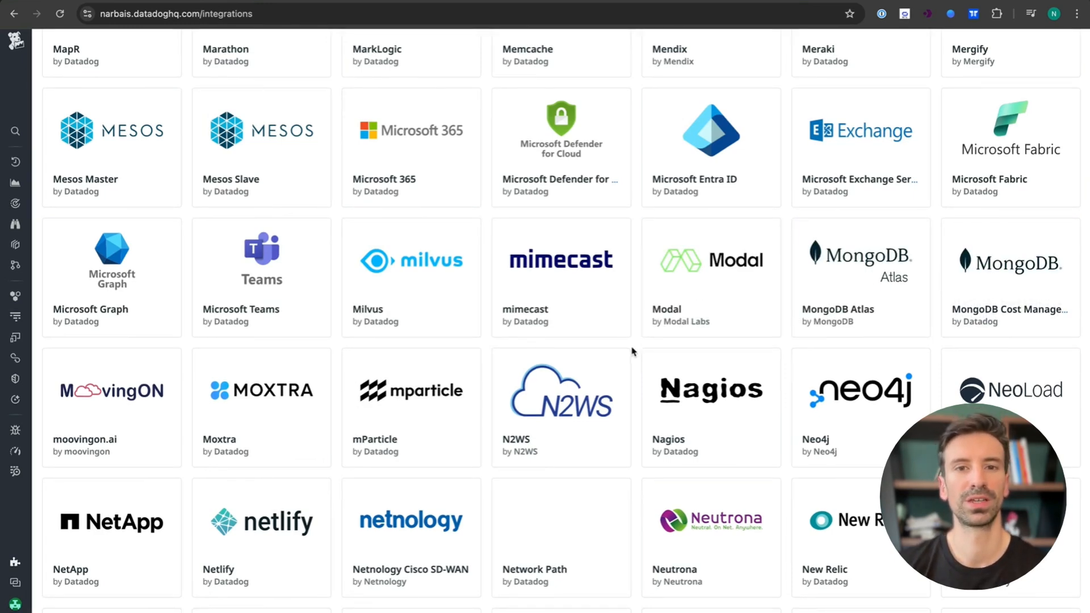
{"action": "scroll", "coordinate": [631, 351], "scroll_direction": "up", "scroll_amount": 20}
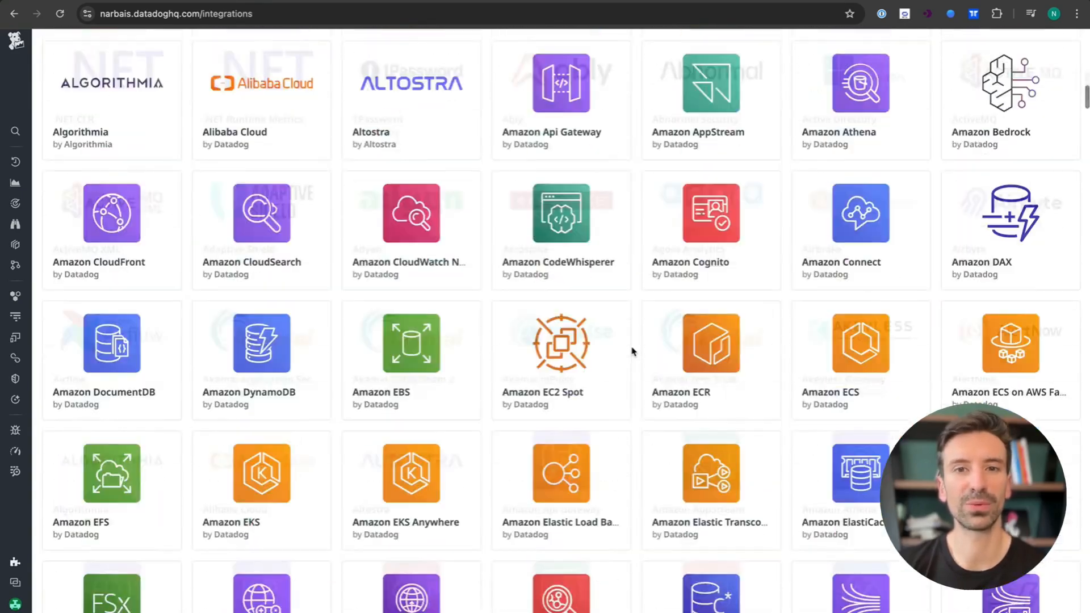
{"action": "scroll", "coordinate": [632, 351], "scroll_direction": "up", "scroll_amount": 10}
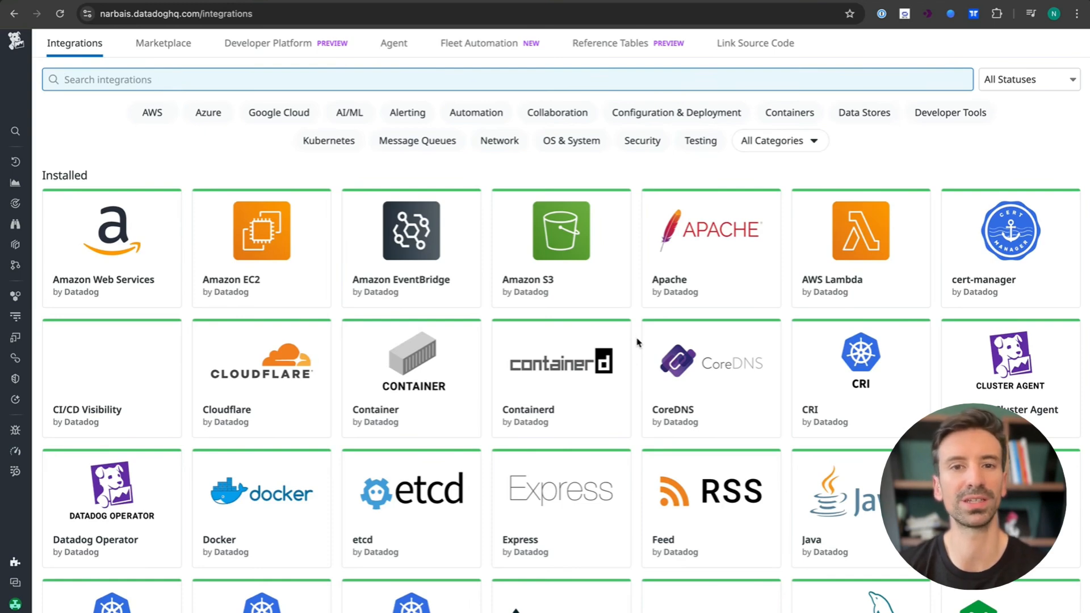
- On the Agent install page, view the Docker, Kubernetes, Windows, Debian, Red Hat and CentOS instructions
{"action": "left_click", "coordinate": [386, 49]}
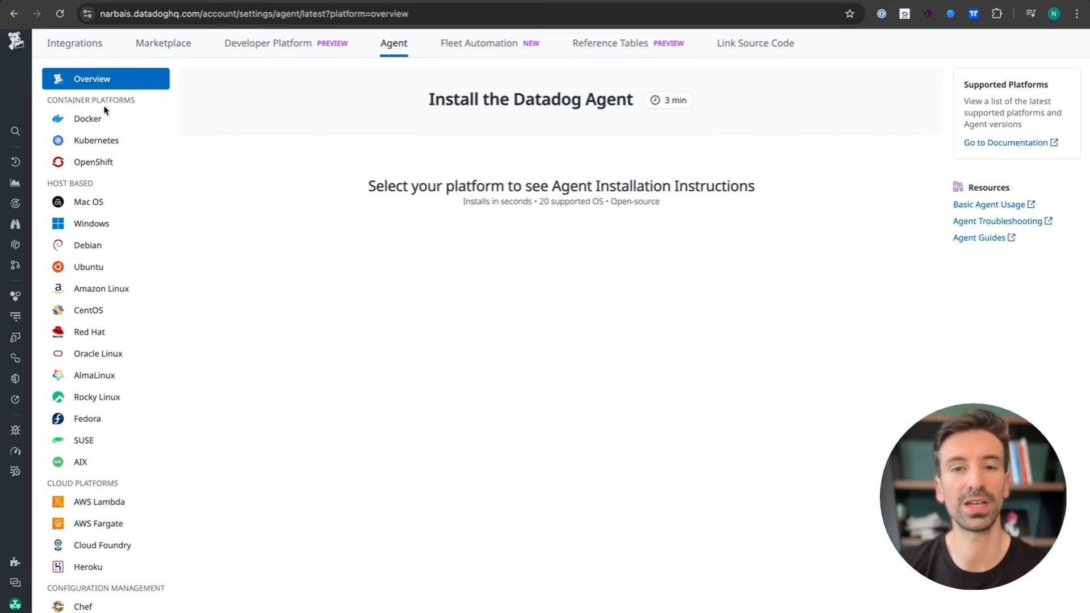
{"action": "scroll", "coordinate": [112, 551], "scroll_direction": "down", "scroll_amount": 2}
{"action": "scroll", "coordinate": [112, 551], "scroll_direction": "up", "scroll_amount": 2}
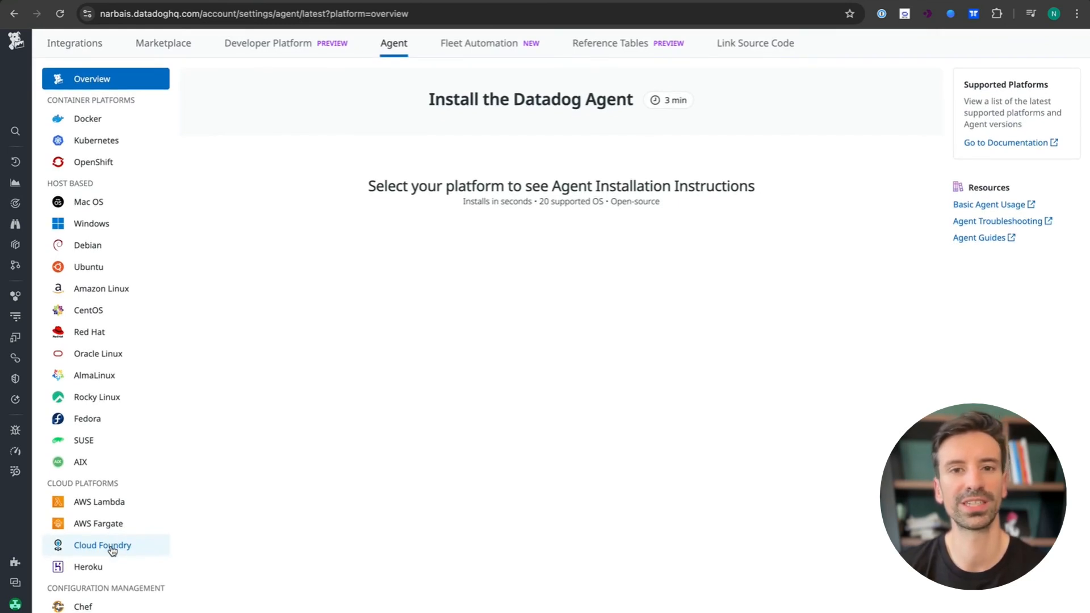
{"action": "left_click", "coordinate": [100, 126]}
{"action": "left_click", "coordinate": [97, 139]}
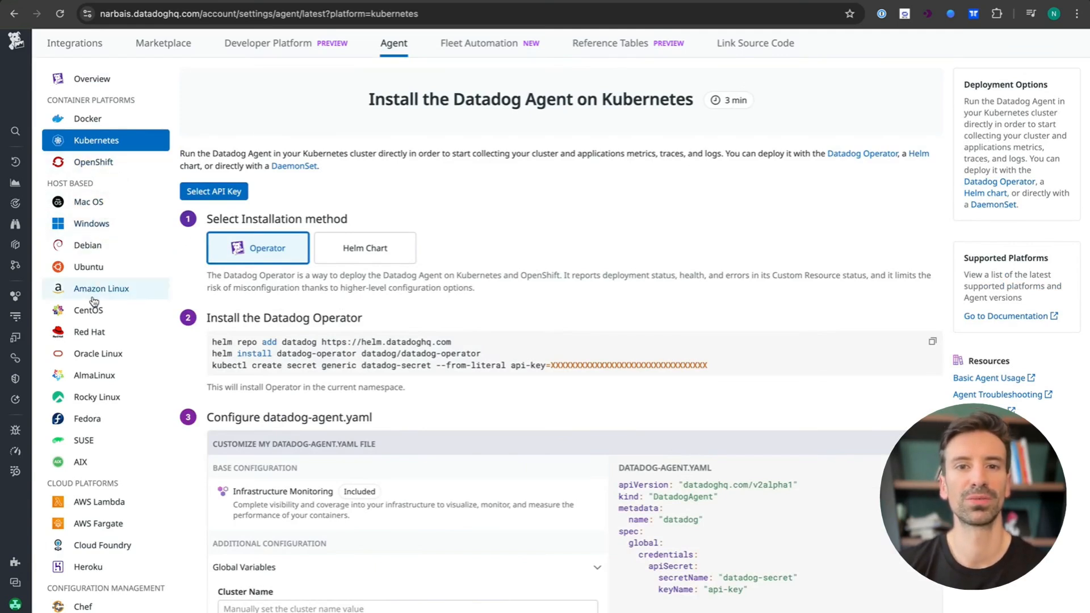
{"action": "left_click", "coordinate": [108, 229]}
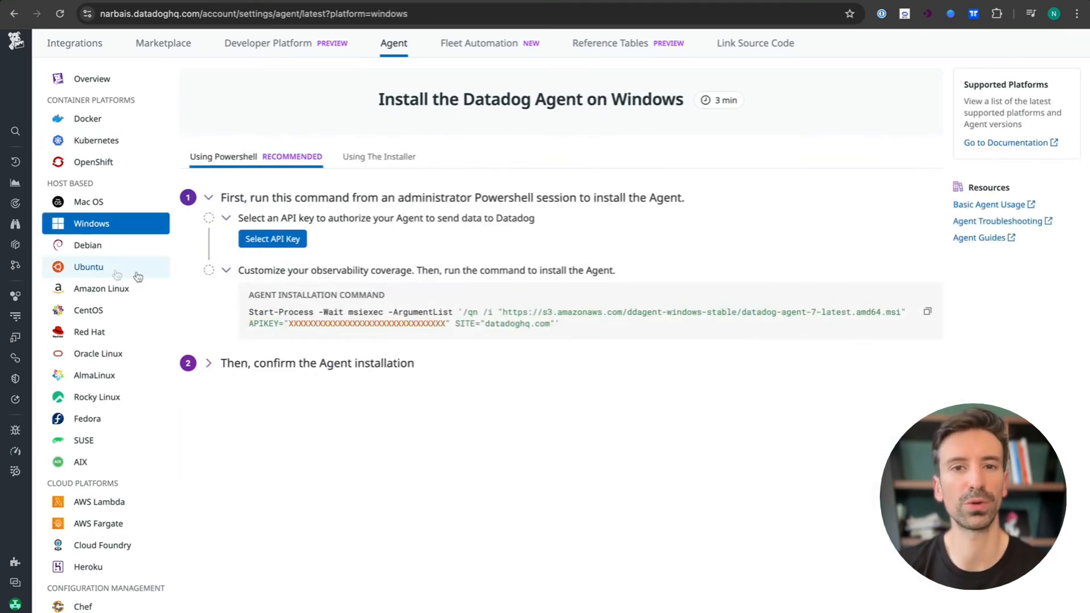
{"action": "left_click", "coordinate": [87, 248]}
{"action": "left_click", "coordinate": [80, 333]}
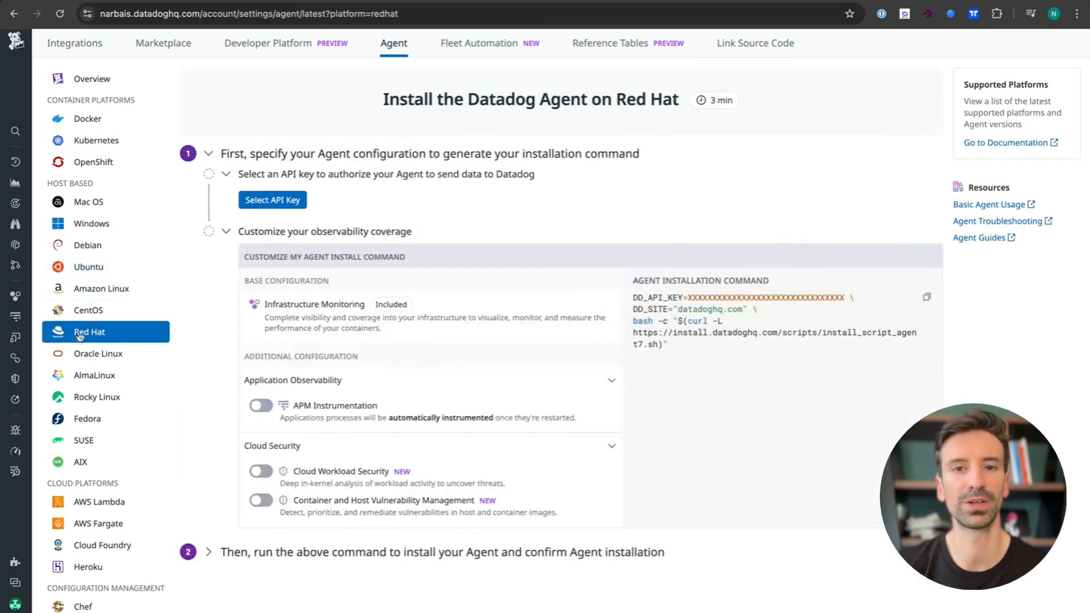
{"action": "left_click", "coordinate": [91, 311]}
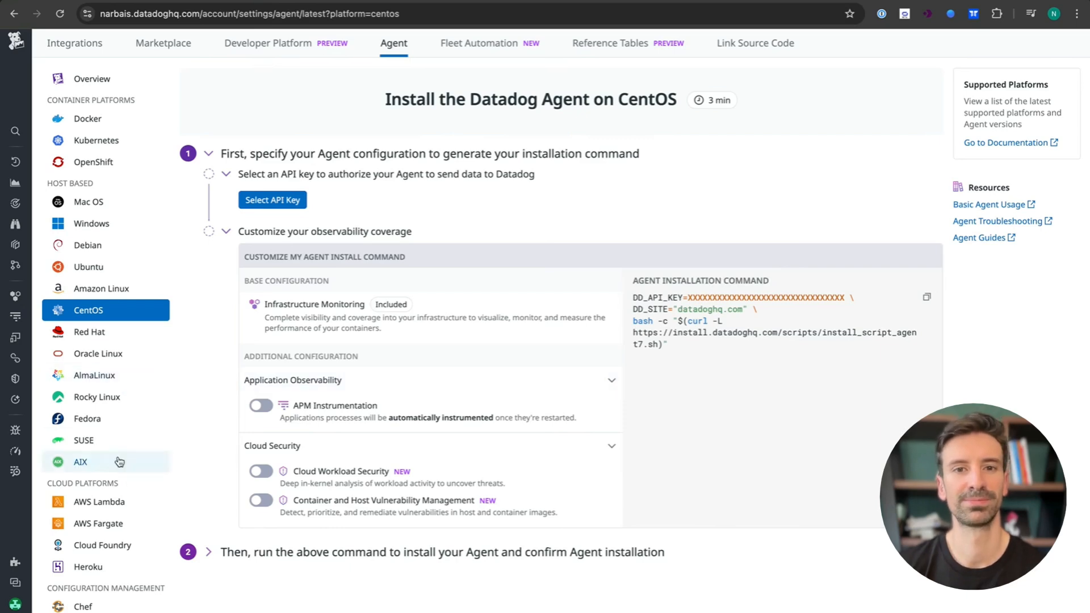
- View the AWS Fargate, Ansible and OpenTelemetry instructions, finishing on Amazon Linux
{"action": "scroll", "coordinate": [131, 486], "scroll_direction": "down", "scroll_amount": 2}
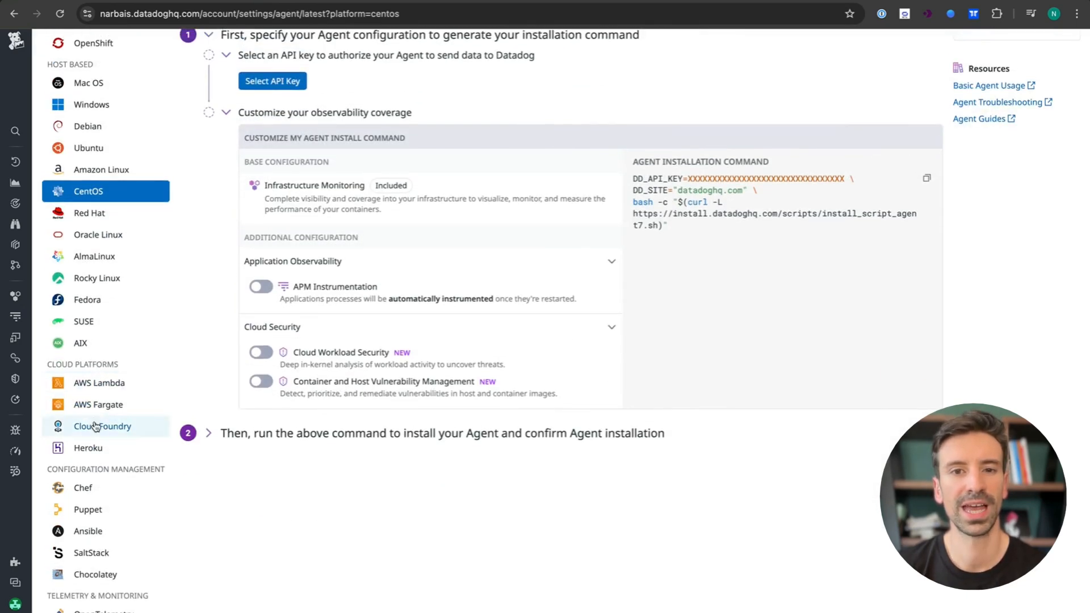
{"action": "left_click", "coordinate": [102, 407]}
{"action": "scroll", "coordinate": [253, 467], "scroll_direction": "down", "scroll_amount": 4}
{"action": "scroll", "coordinate": [254, 469], "scroll_direction": "up", "scroll_amount": 3}
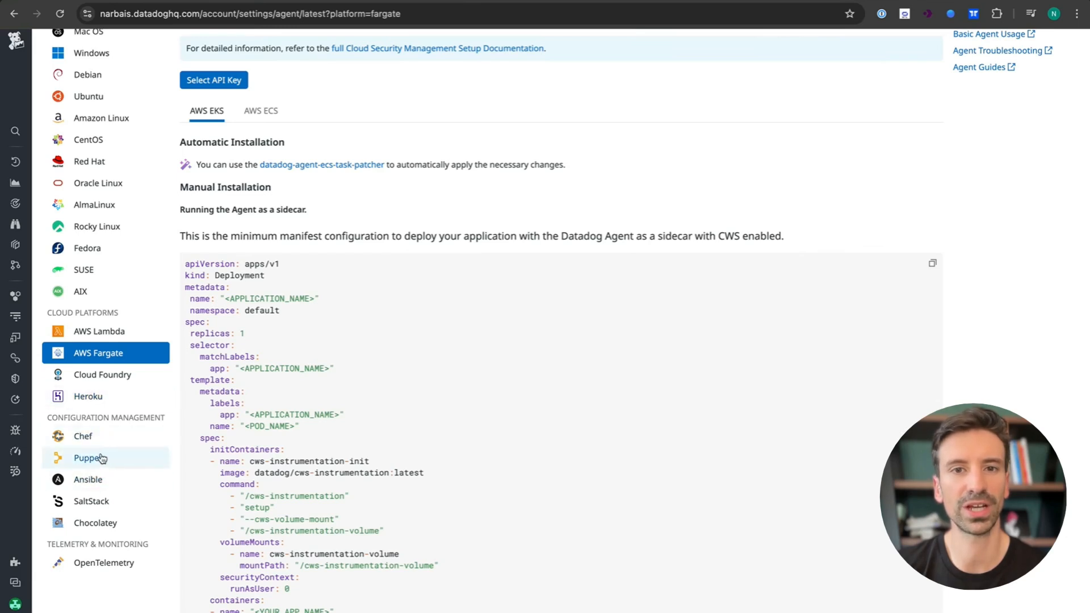
{"action": "left_click", "coordinate": [91, 480]}
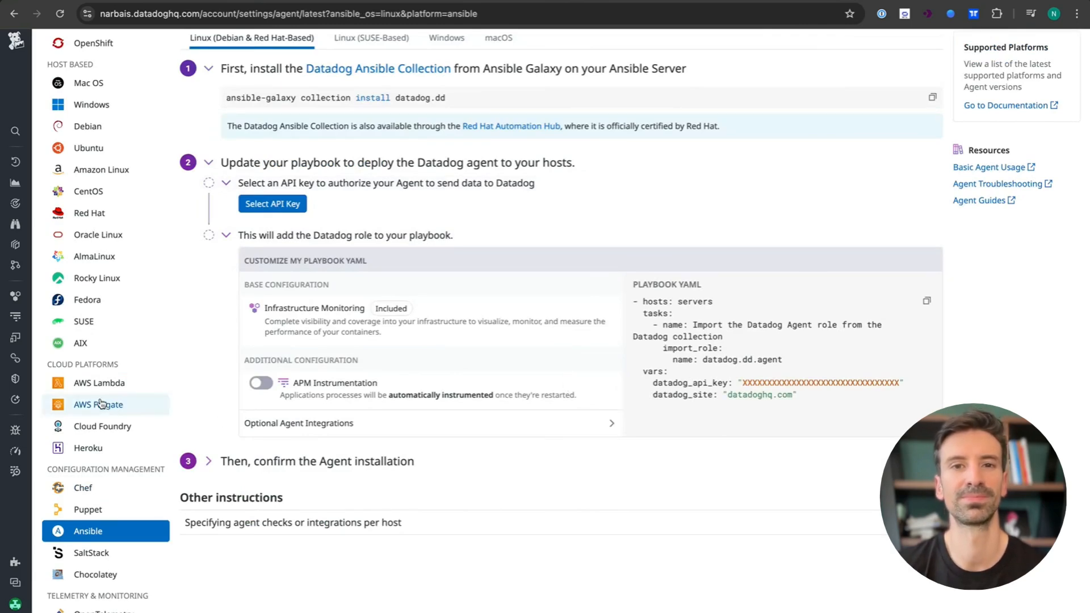
{"action": "left_click", "coordinate": [104, 610]}
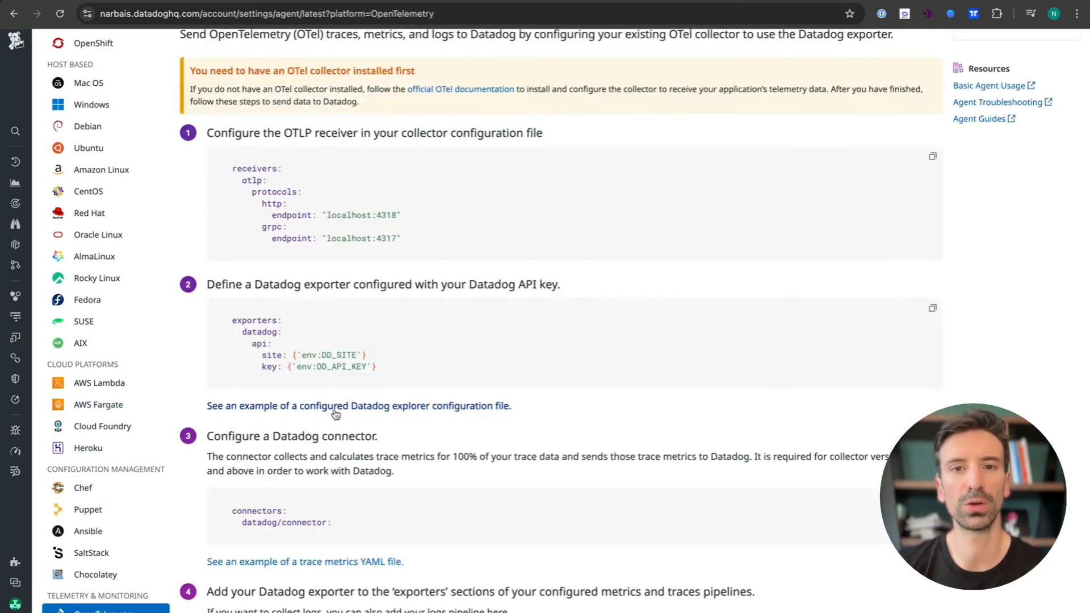
{"action": "scroll", "coordinate": [329, 420], "scroll_direction": "up", "scroll_amount": 3}
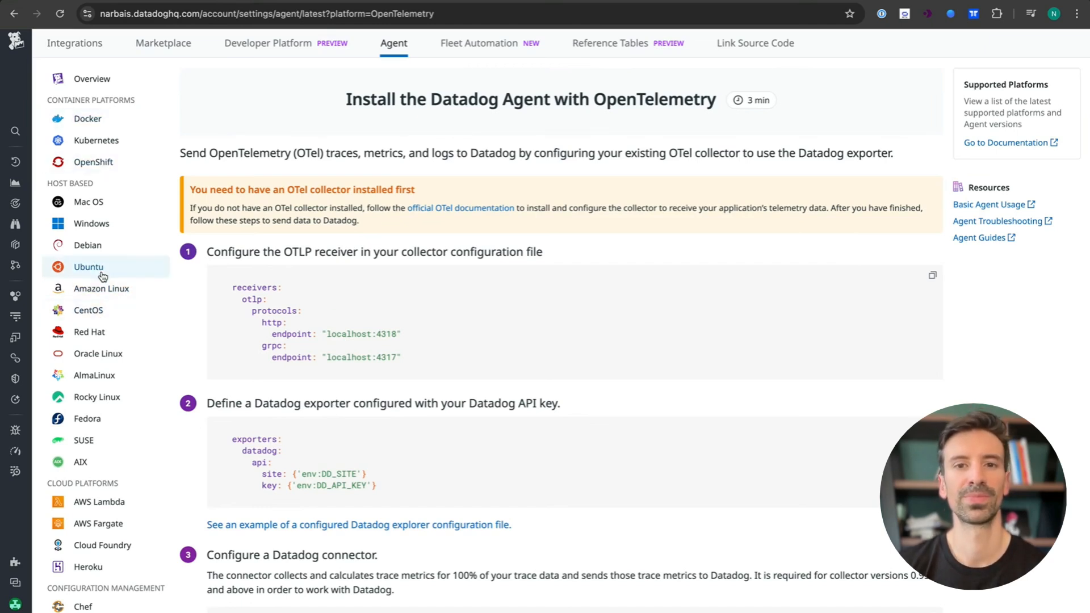
{"action": "left_click", "coordinate": [100, 292]}
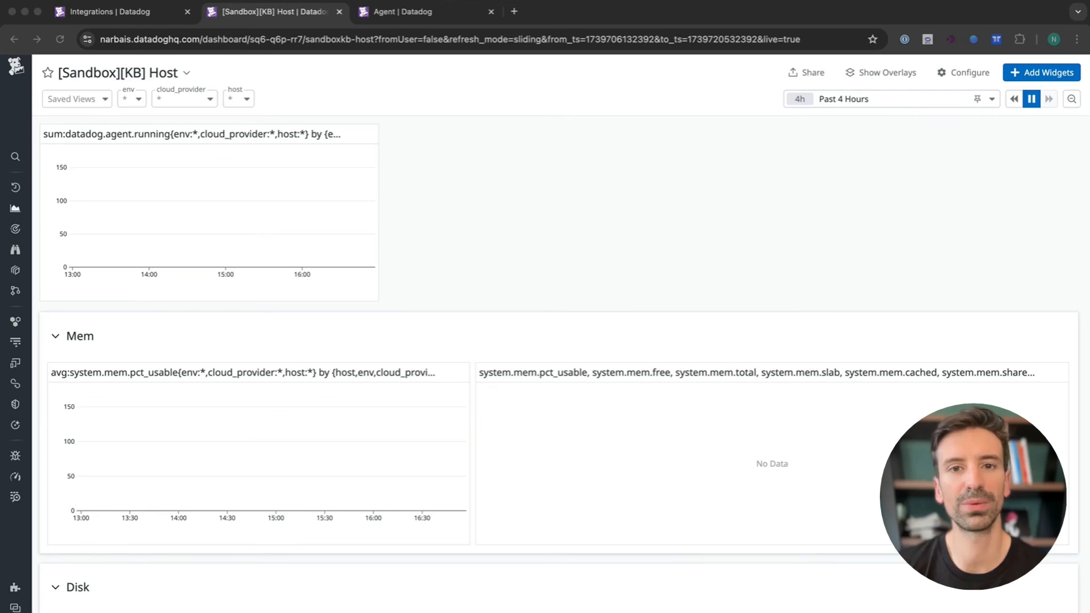
{"action": "left_click", "coordinate": [669, 423]}
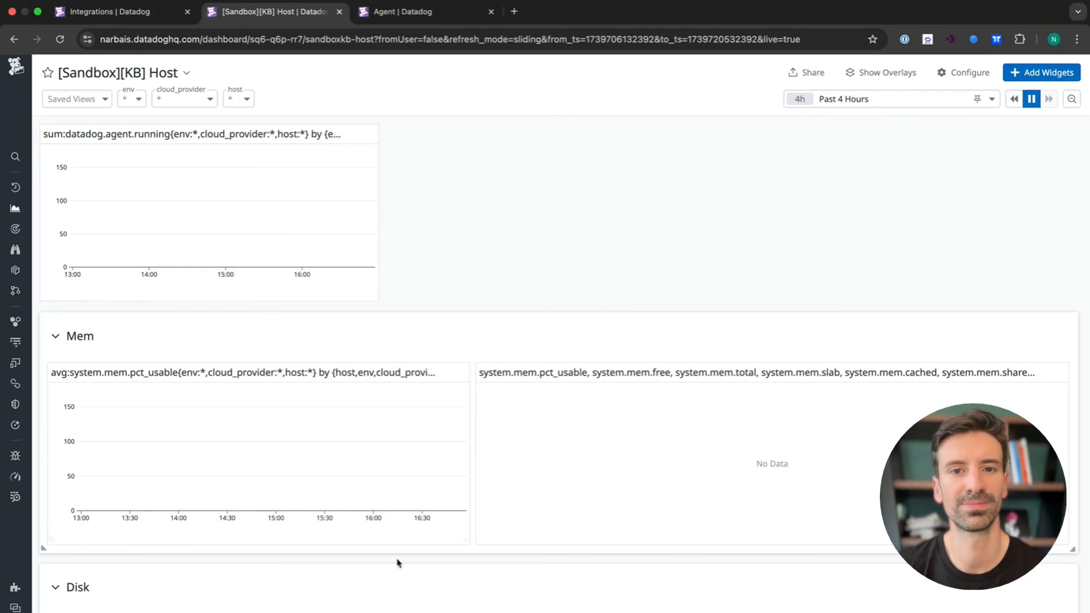
- Apply the demo-youtube API key to the Amazon Linux install command and copy the command
{"action": "scroll", "coordinate": [391, 567], "scroll_direction": "down", "scroll_amount": 5}
{"action": "scroll", "coordinate": [373, 594], "scroll_direction": "up", "scroll_amount": 5}
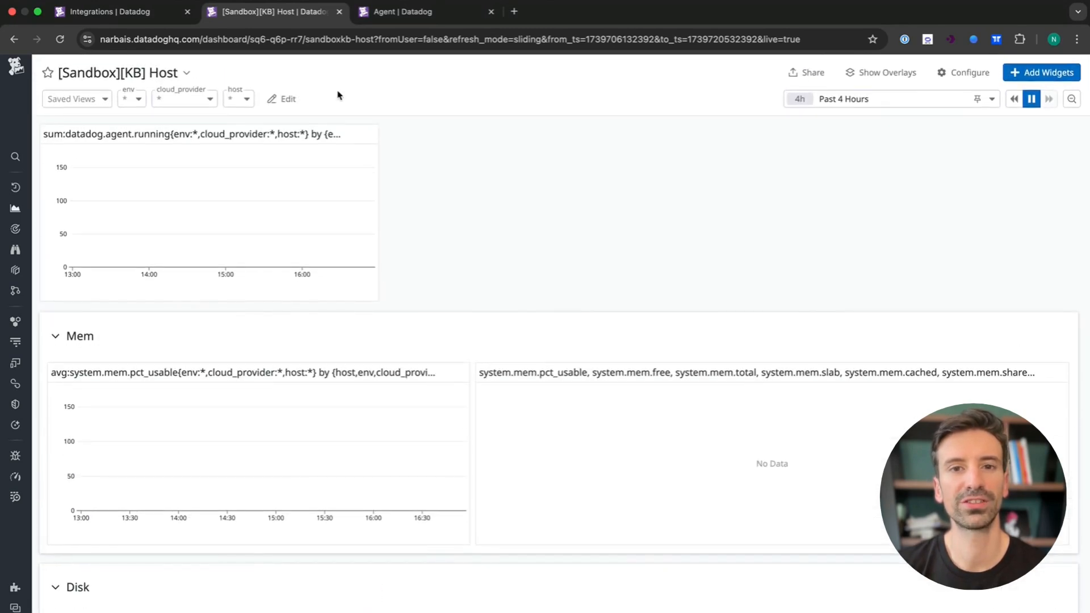
{"action": "left_click", "coordinate": [391, 12]}
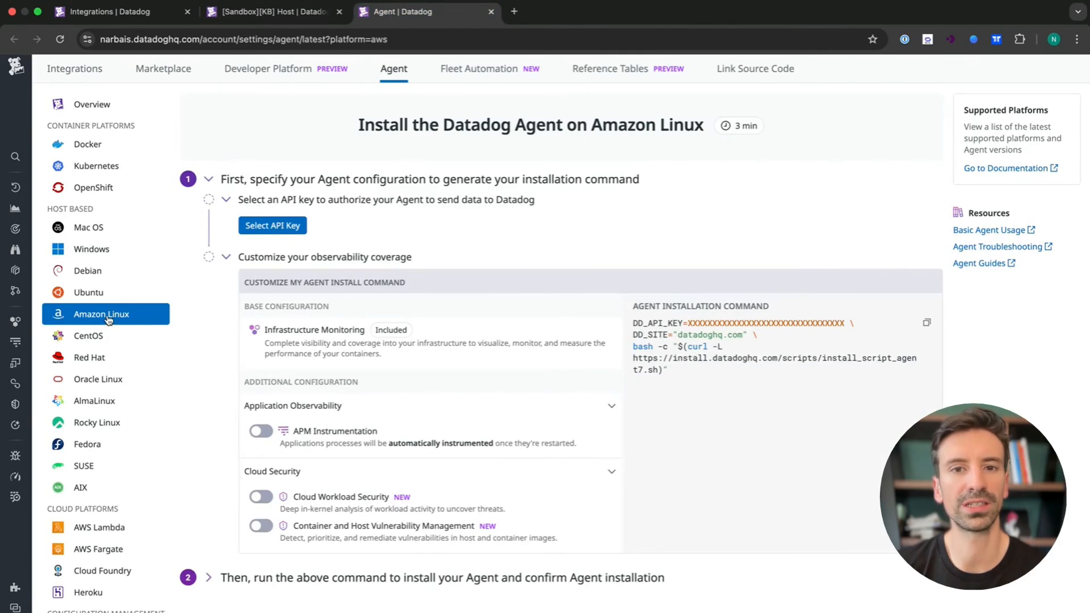
{"action": "left_click", "coordinate": [273, 226]}
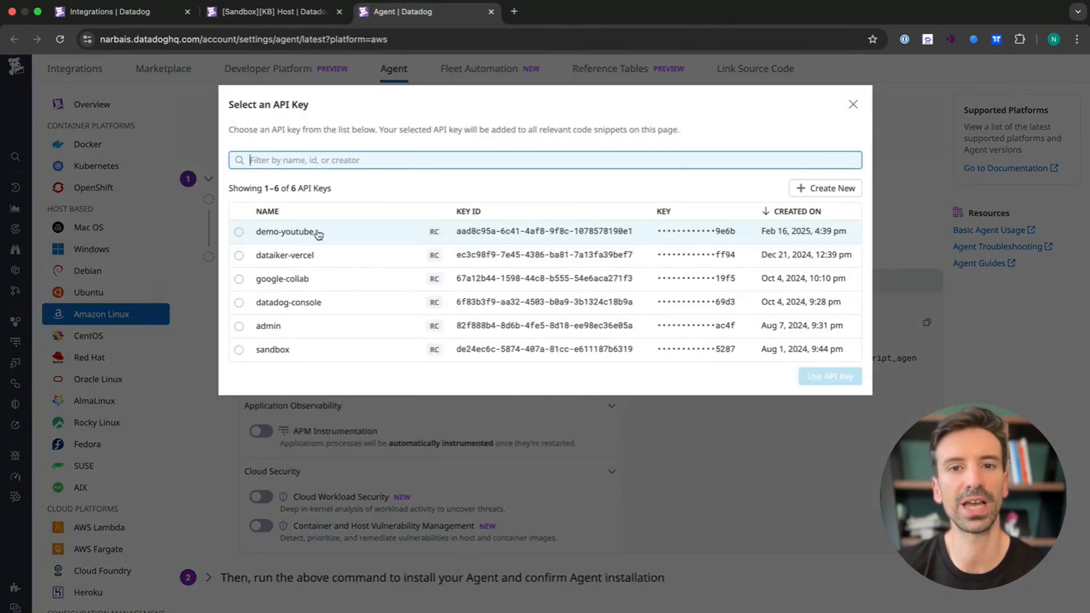
{"action": "left_click", "coordinate": [302, 234]}
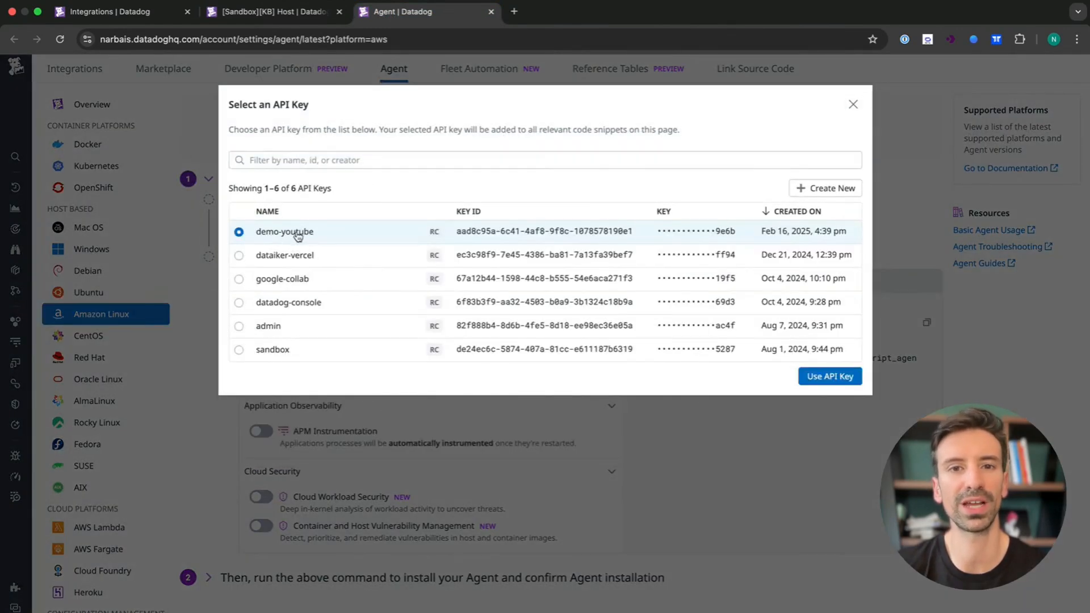
{"action": "left_click", "coordinate": [829, 377]}
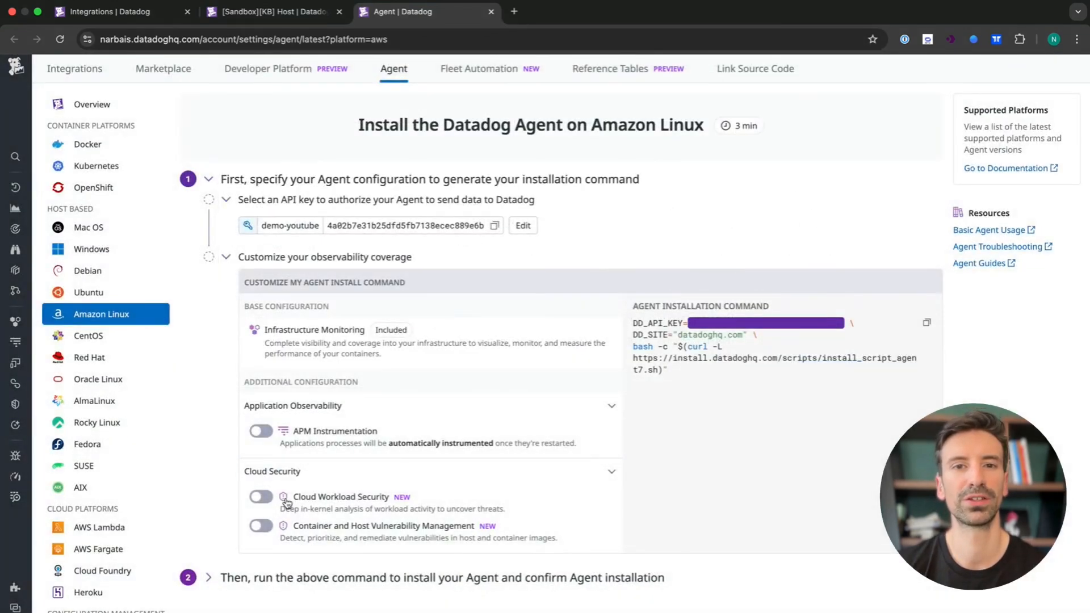
{"action": "mouse_move", "coordinate": [286, 502]}
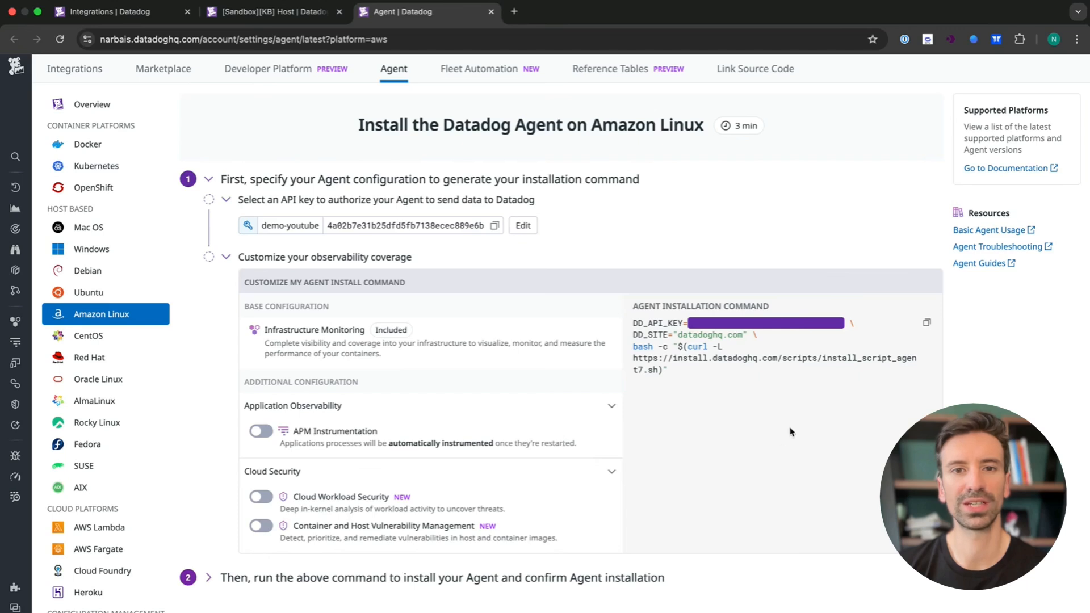
{"action": "left_click", "coordinate": [926, 322]}
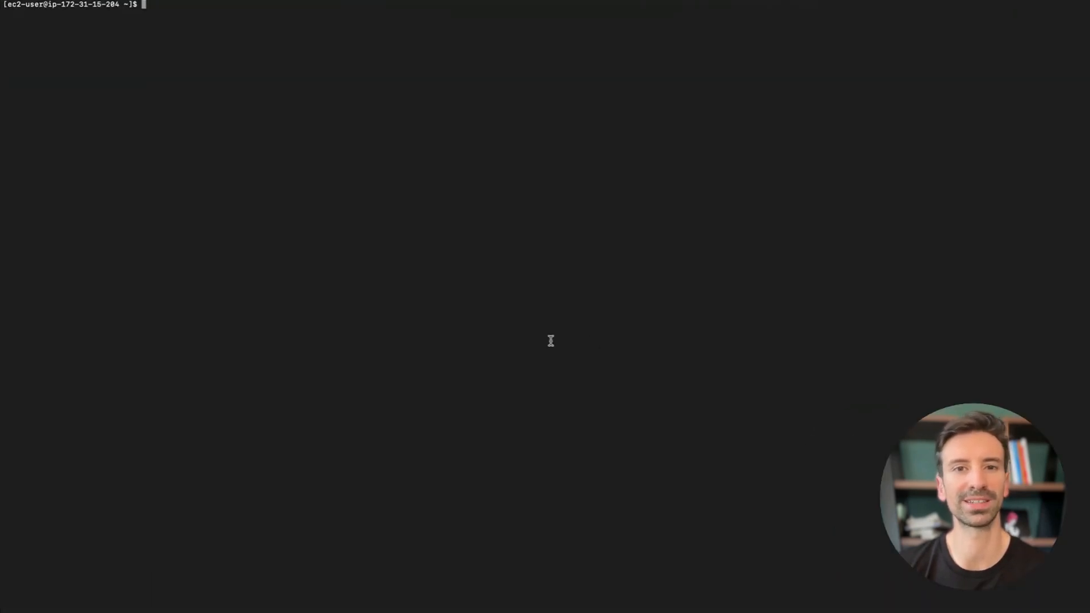
- Run the copied command in the terminal to install Datadog Agent 7.62.3, then go back to the Host dashboard
{"action": "key", "text": "super+v"}
{"action": "key", "text": "Return"}
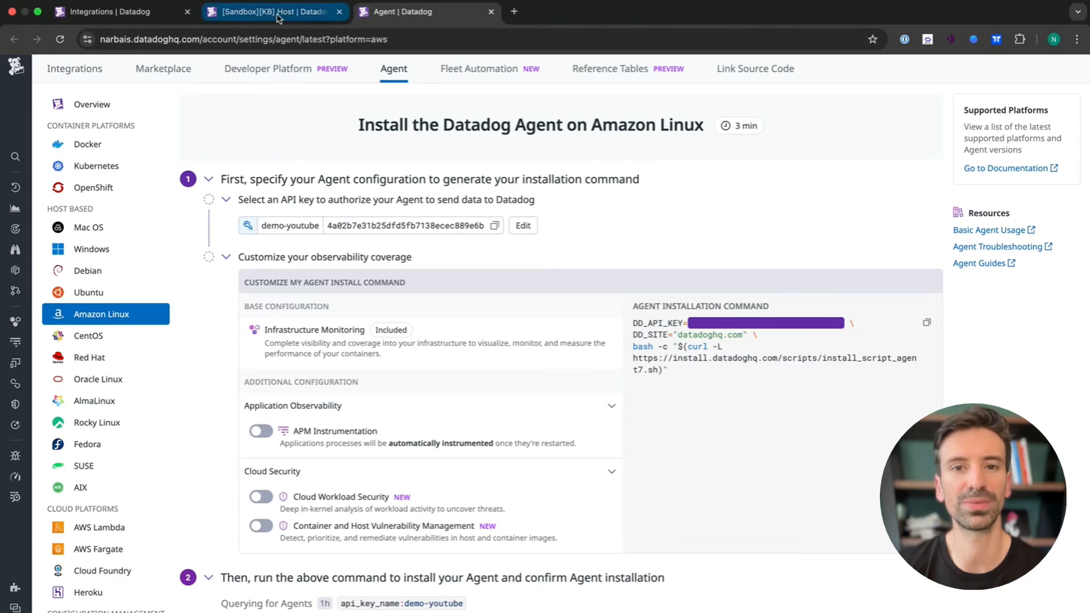
{"action": "left_click", "coordinate": [278, 17]}
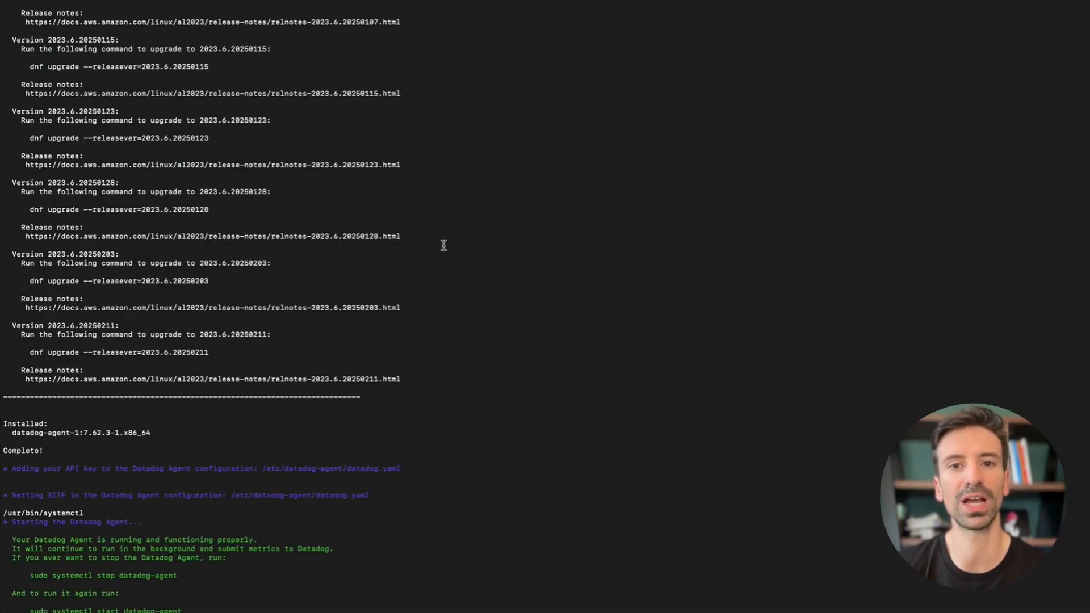
{"action": "scroll", "coordinate": [397, 285], "scroll_direction": "up", "scroll_amount": 1}
{"action": "scroll", "coordinate": [397, 285], "scroll_direction": "down", "scroll_amount": 1}
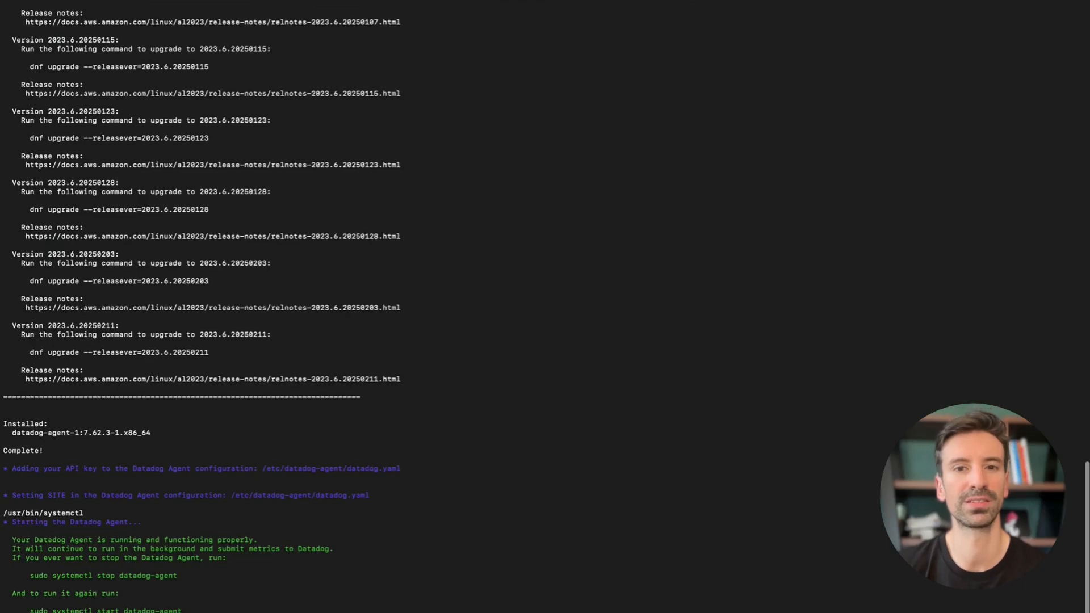
{"action": "key", "text": "ctrl+Left"}
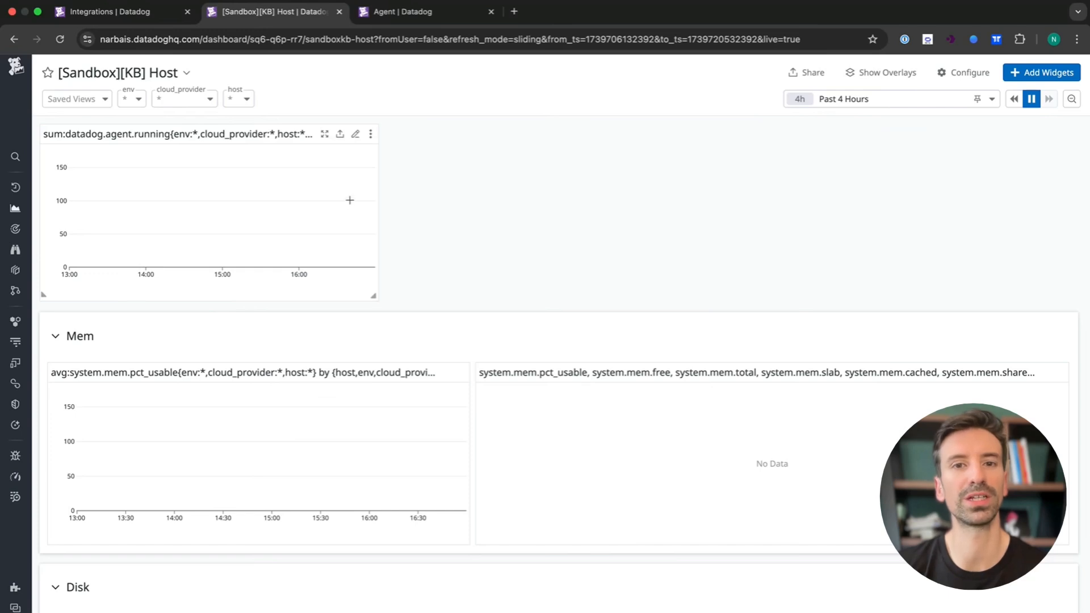
- Reload the '[Sandbox][KB] Host' dashboard and limit it to Past 5 Minutes to watch live charts
{"action": "left_click", "coordinate": [61, 39]}
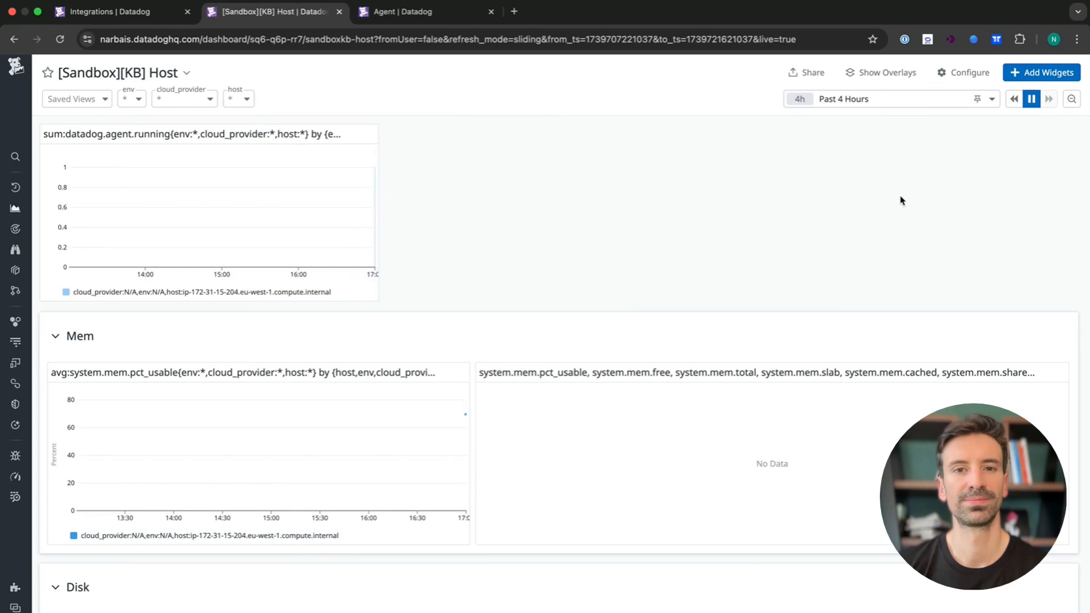
{"action": "left_click", "coordinate": [886, 99]}
{"action": "left_click", "coordinate": [858, 117]}
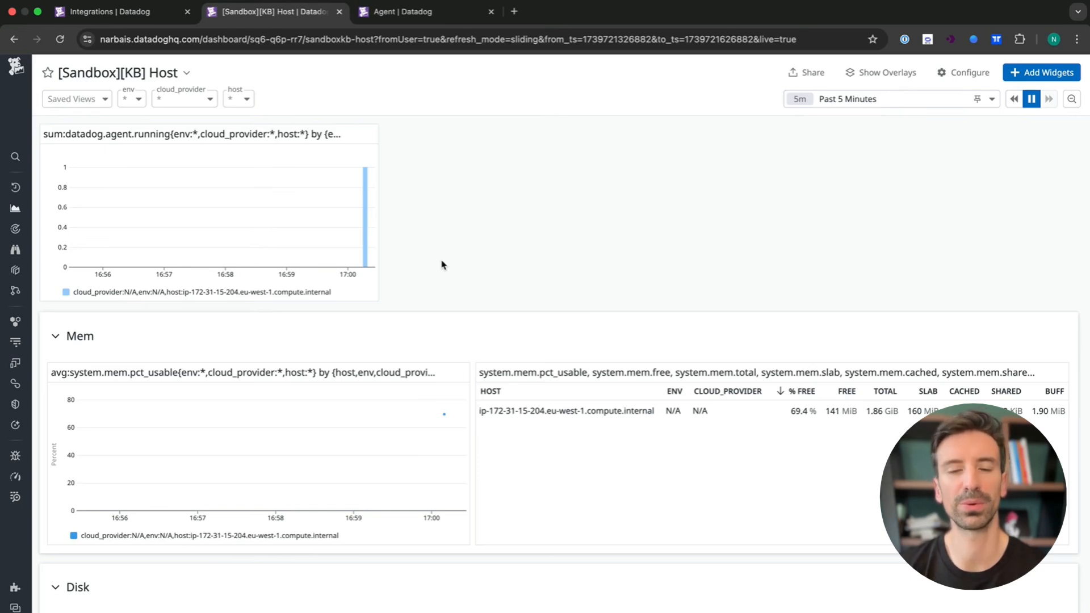
{"action": "mouse_move", "coordinate": [434, 426]}
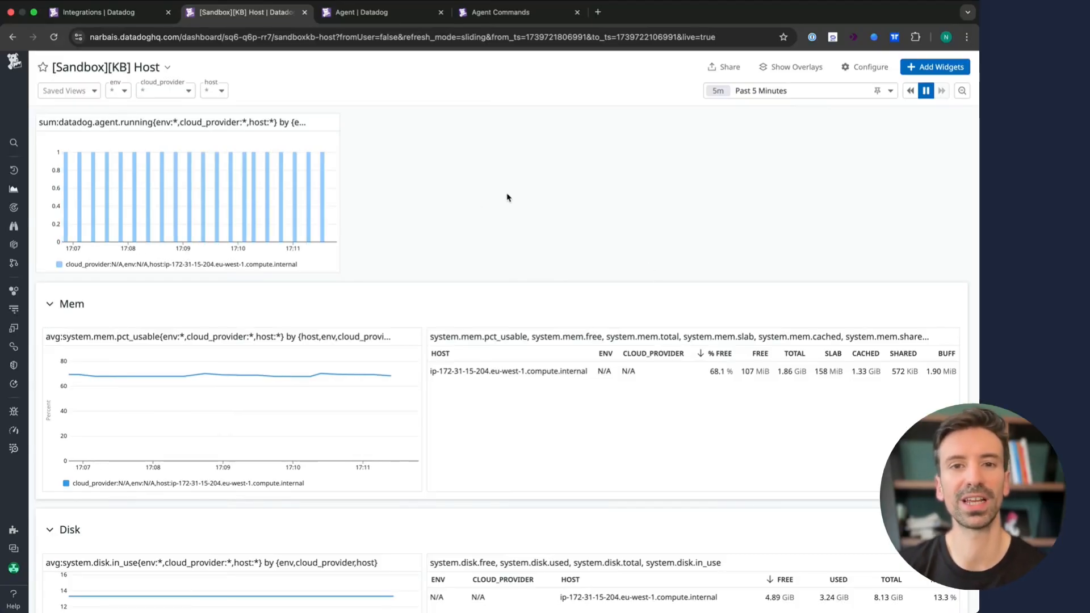
{"action": "left_click", "coordinate": [521, 14]}
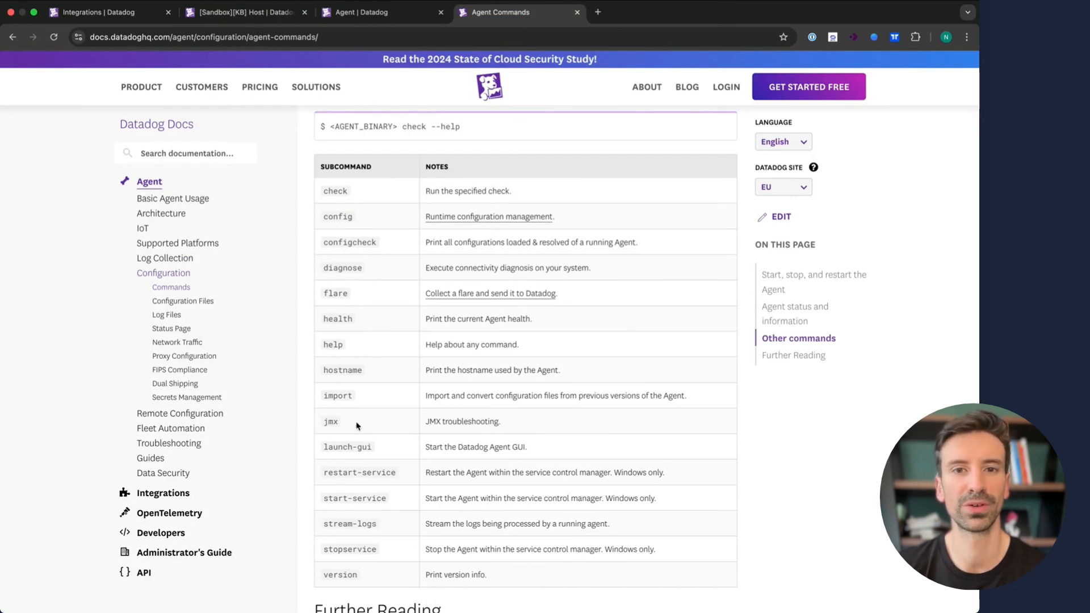
- Open the Basic Agent Usage page for Amazon Linux and select the agent restart command
{"action": "scroll", "coordinate": [356, 426], "scroll_direction": "up", "scroll_amount": 20}
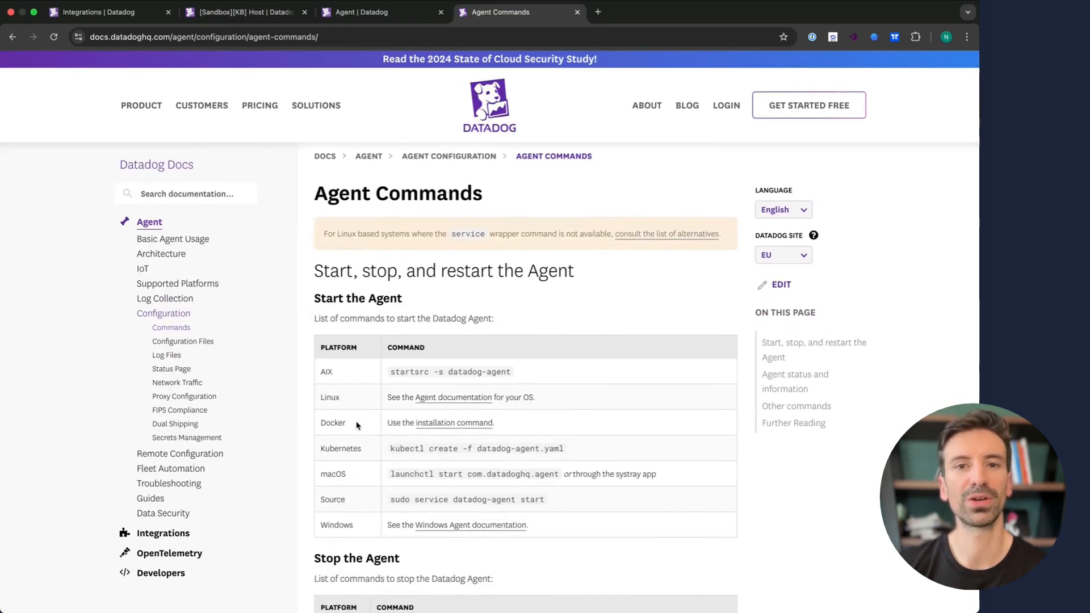
{"action": "left_click", "coordinate": [440, 403]}
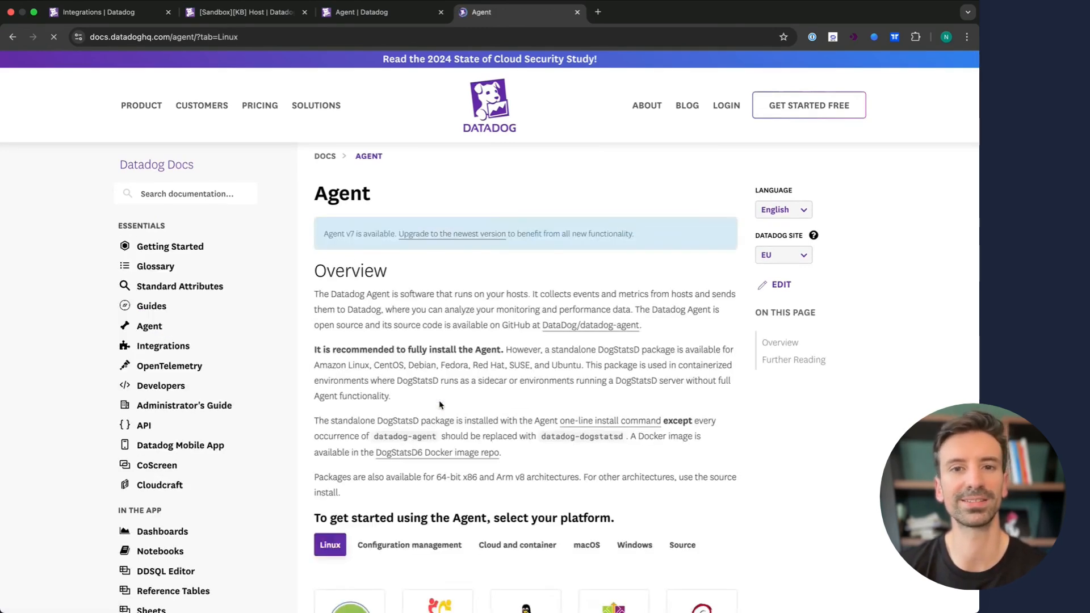
{"action": "scroll", "coordinate": [432, 414], "scroll_direction": "down", "scroll_amount": 4}
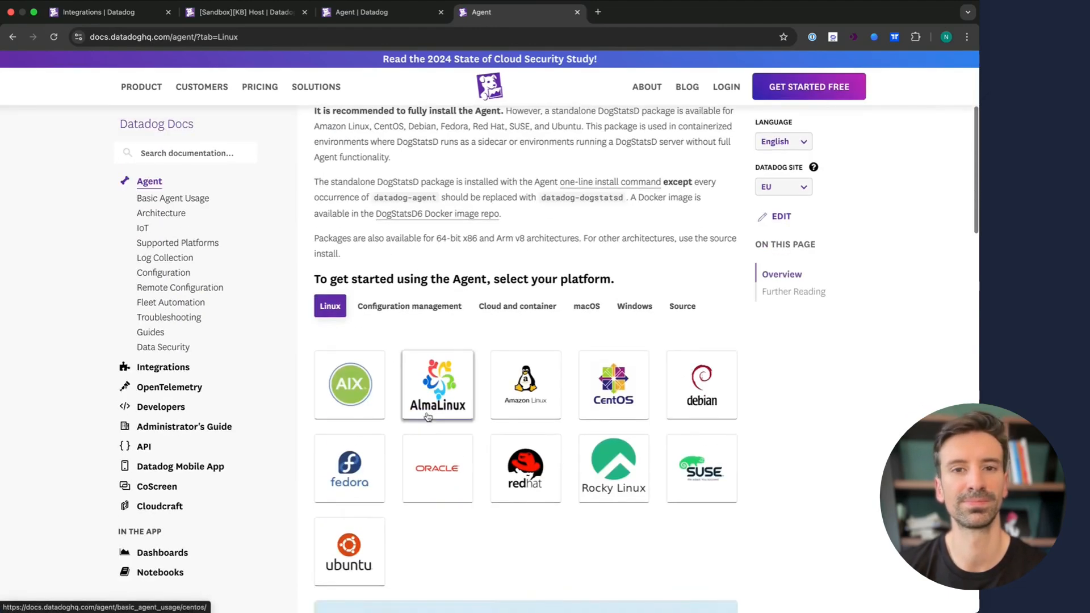
{"action": "left_click", "coordinate": [517, 396]}
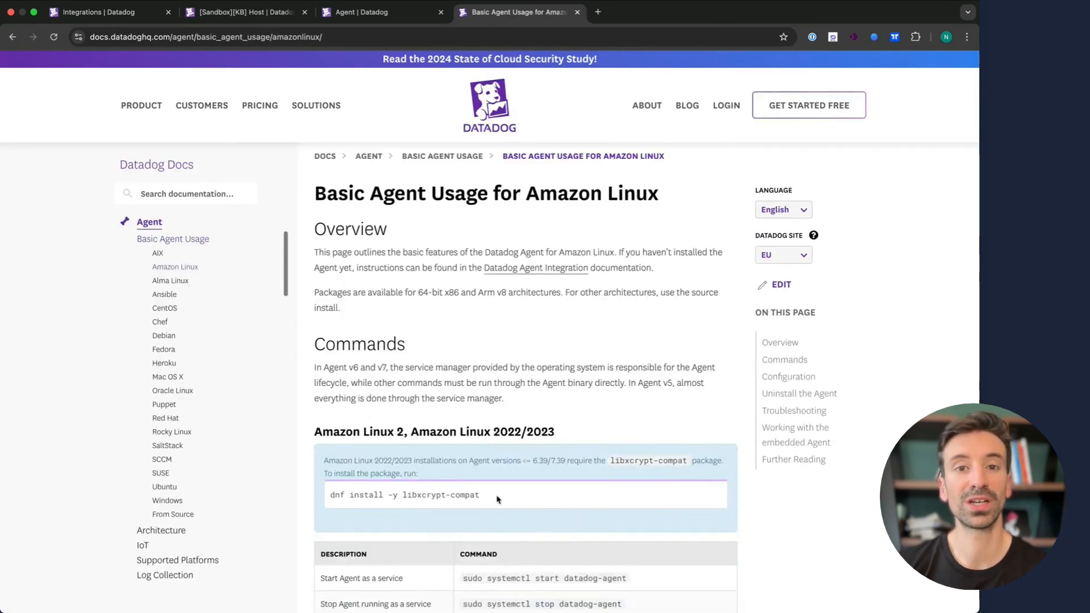
{"action": "scroll", "coordinate": [497, 499], "scroll_direction": "down", "scroll_amount": 3}
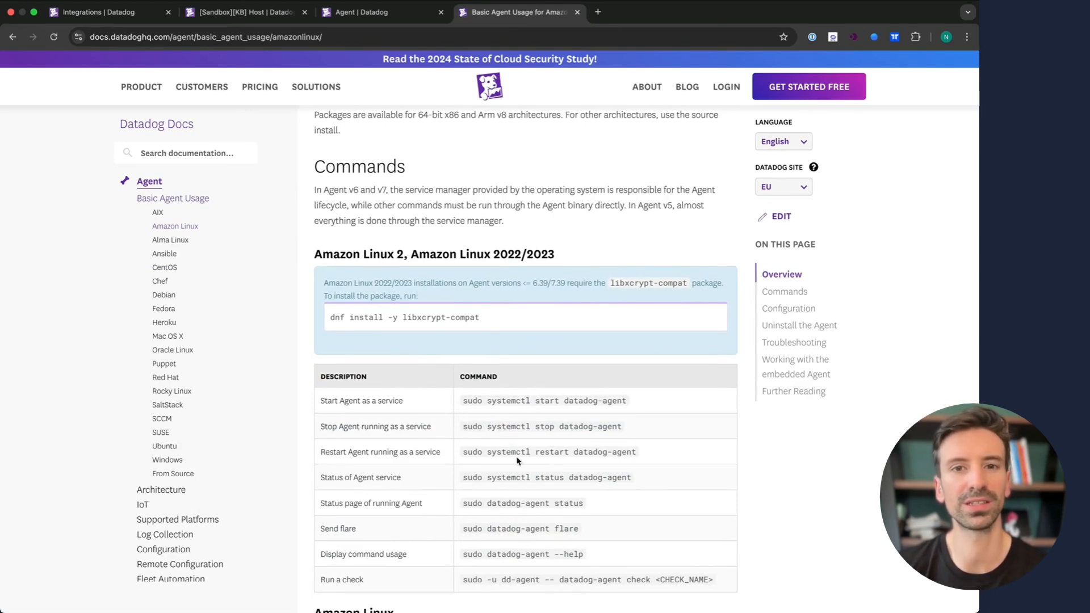
{"action": "triple_click", "coordinate": [540, 450]}
- Run sudo systemctl restart datadog-agent in the terminal
{"action": "key", "text": "super+Tab"}
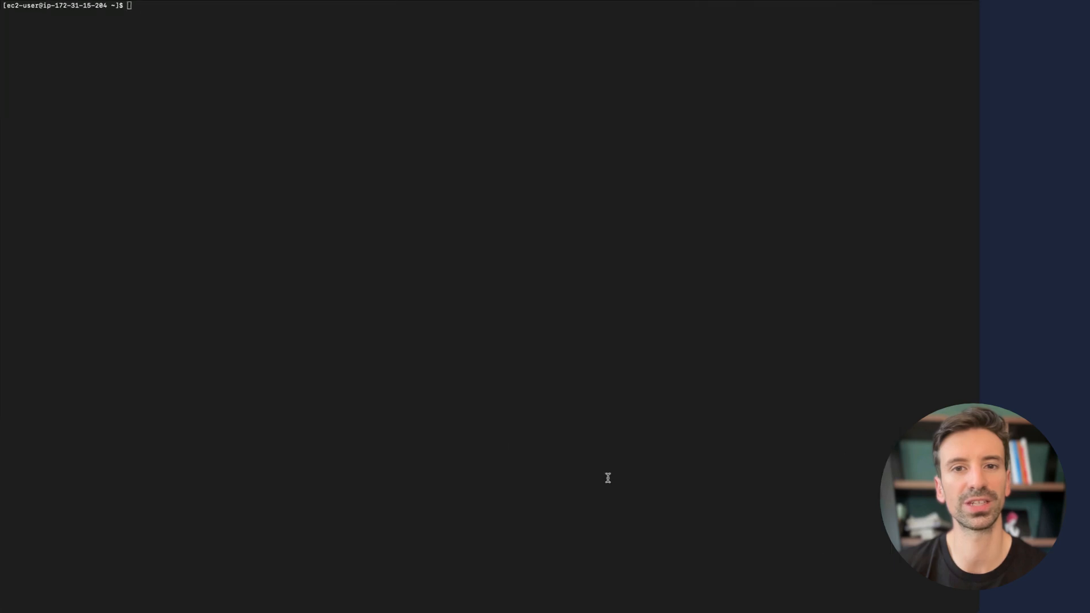
{"action": "key", "text": "super+v"}
{"action": "key", "text": "Return"}
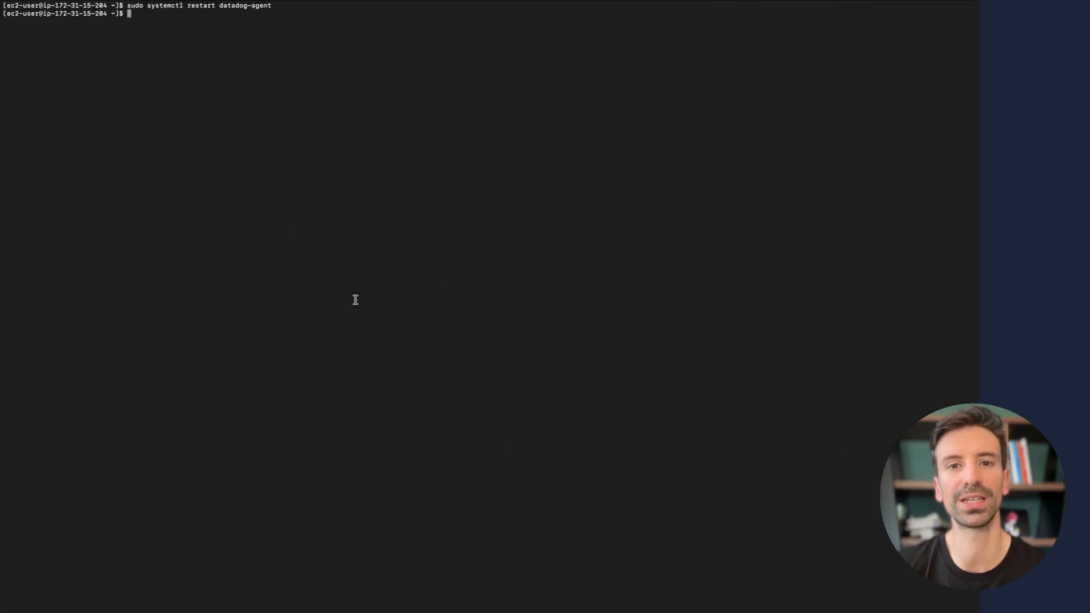
{"action": "key", "text": "super+Tab"}
- Run sudo systemctl status datadog-agent and confirm it reports active (running)
{"action": "triple_click", "coordinate": [517, 480]}
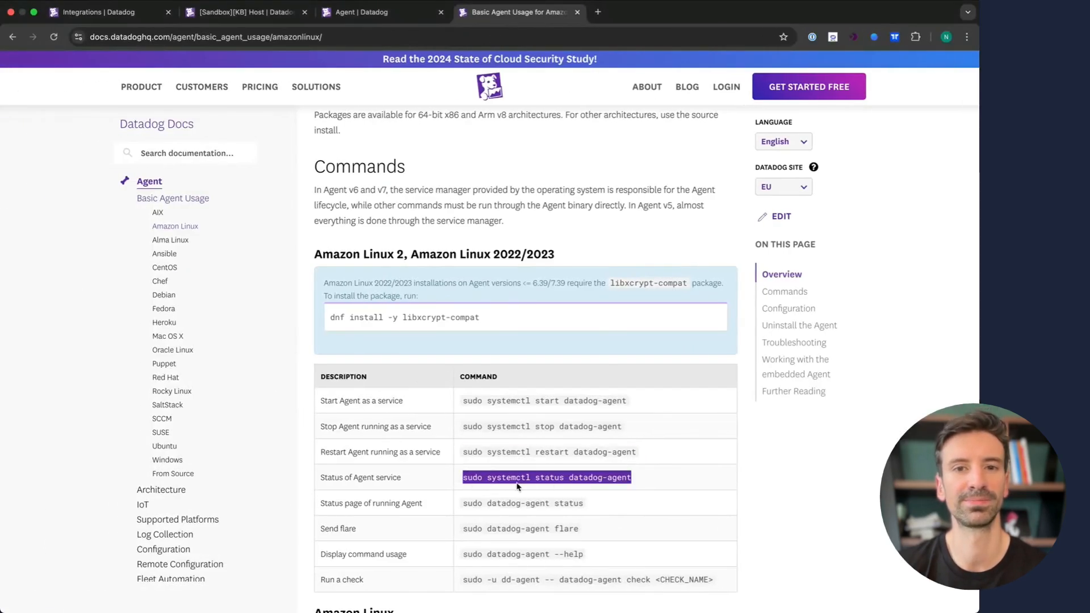
{"action": "key", "text": "super+Tab"}
{"action": "key", "text": "super+v"}
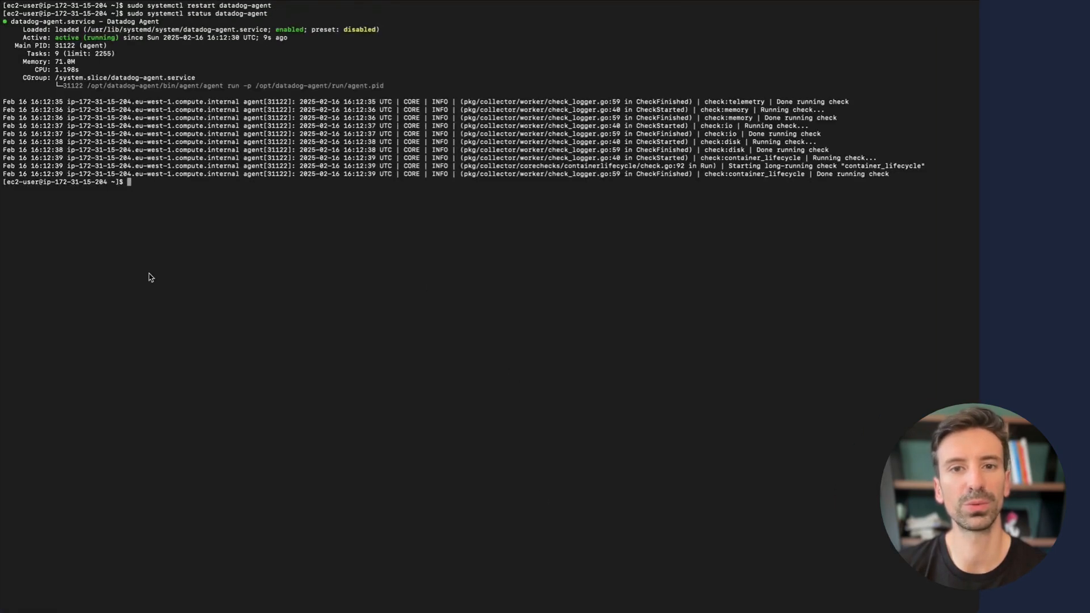
{"action": "key", "text": "super+Tab"}
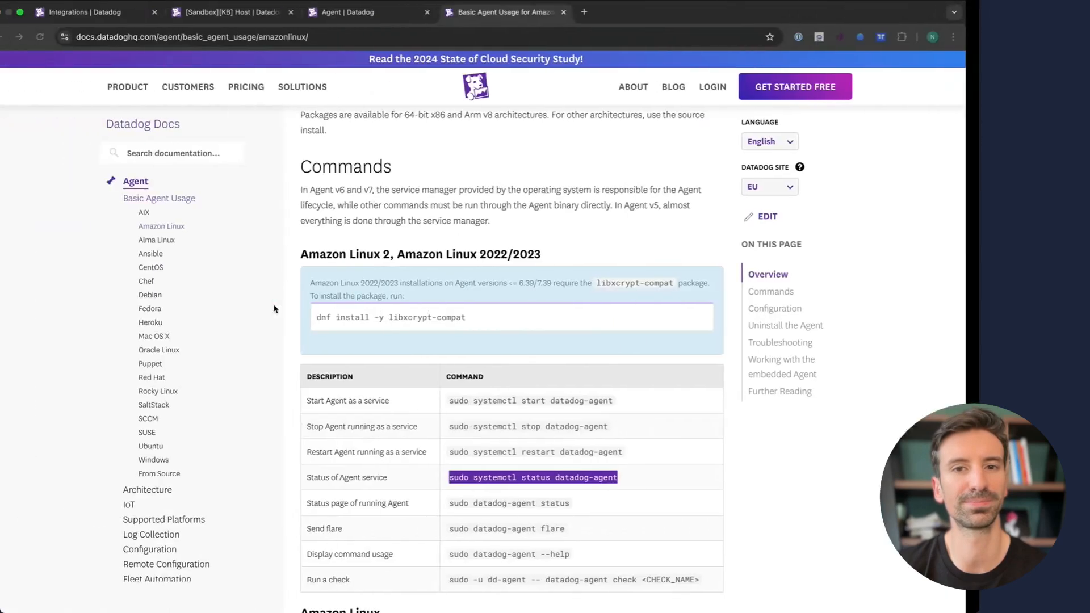
- Run sudo datadog-agent status from the docs and highlight the agent version block
{"action": "triple_click", "coordinate": [509, 506]}
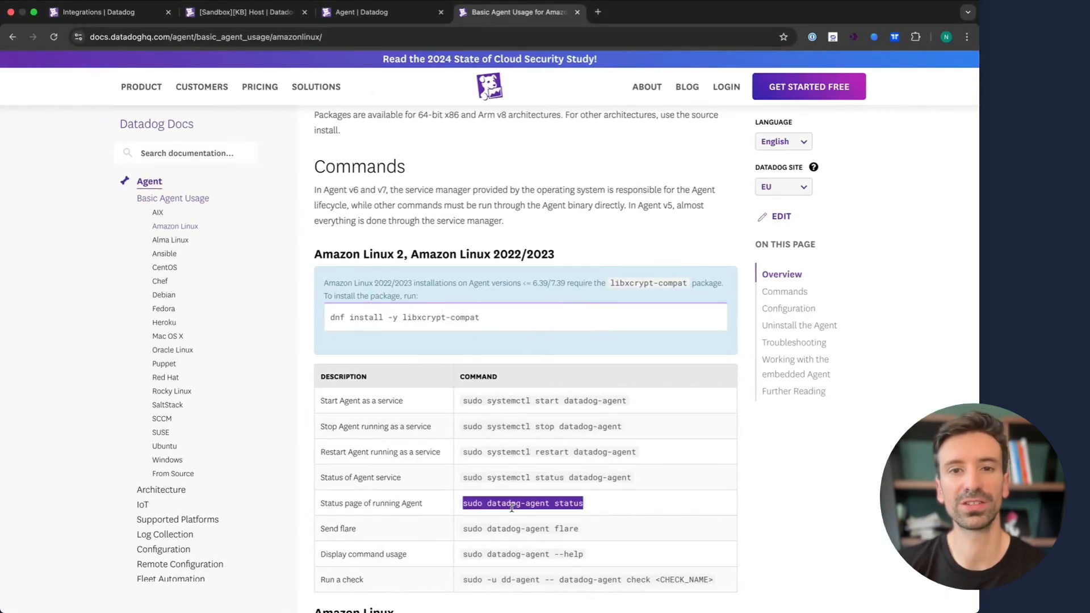
{"action": "key", "text": "super+Tab"}
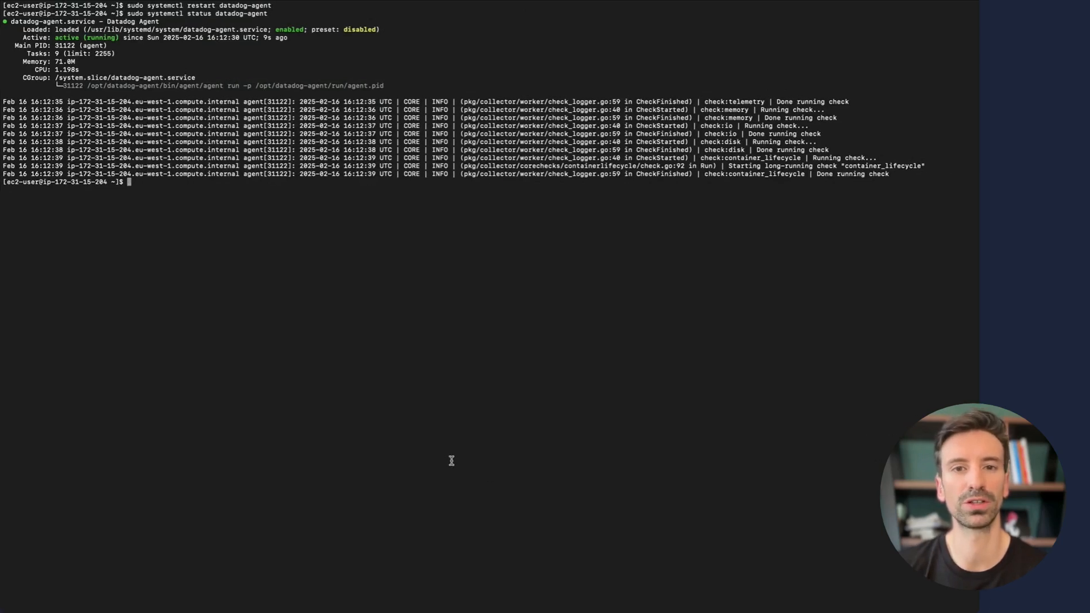
{"action": "key", "text": "super+v"}
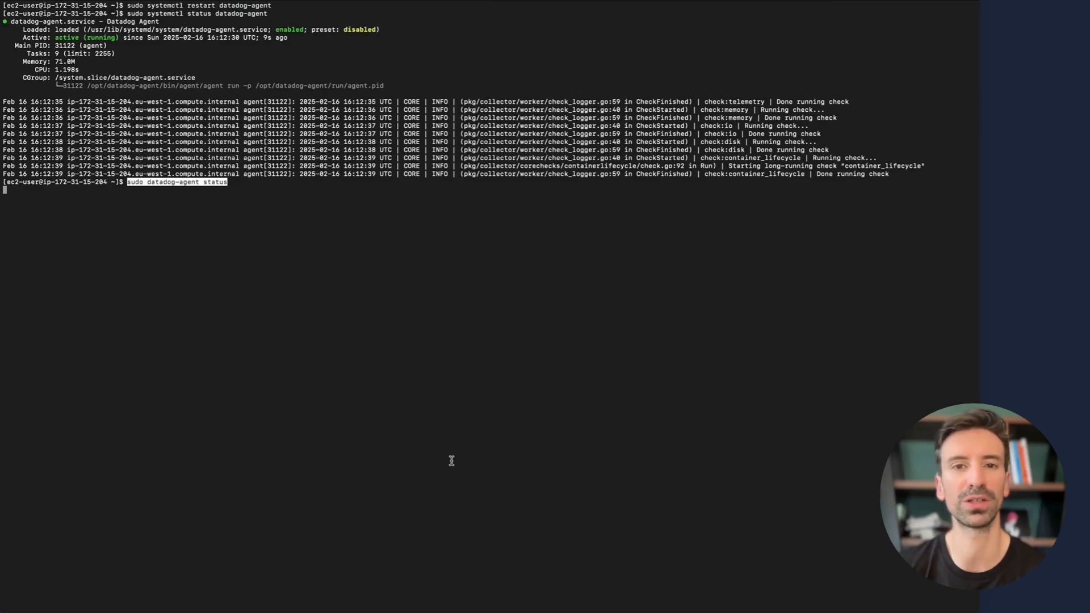
{"action": "scroll", "coordinate": [393, 333], "scroll_direction": "up", "scroll_amount": 20}
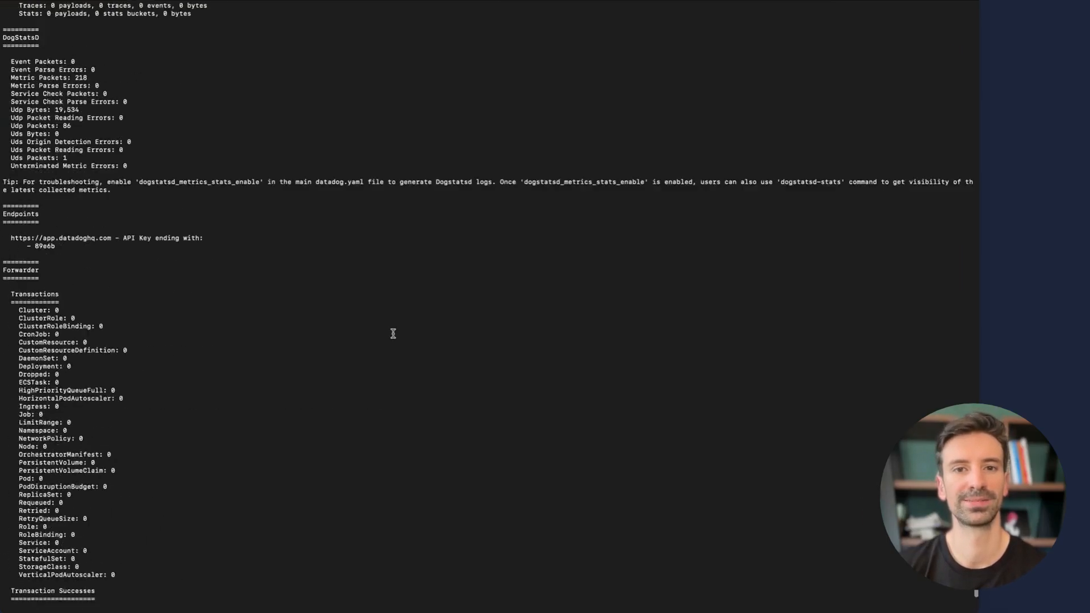
{"action": "scroll", "coordinate": [392, 334], "scroll_direction": "down", "scroll_amount": 10}
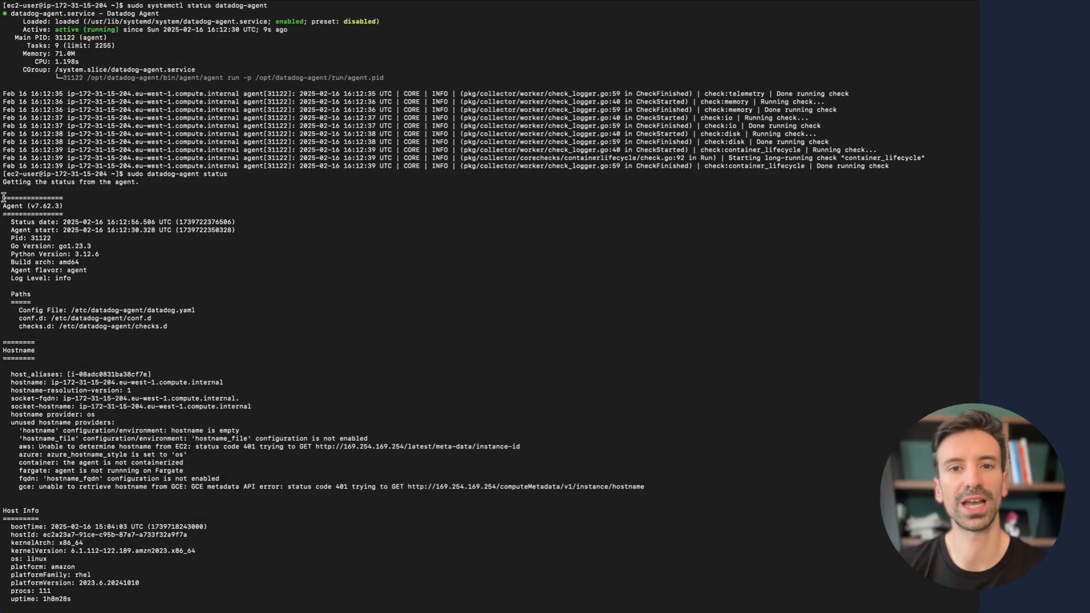
{"action": "left_click_drag", "start_coordinate": [4, 196], "coordinate": [196, 343]}
{"action": "left_click", "coordinate": [38, 206]}
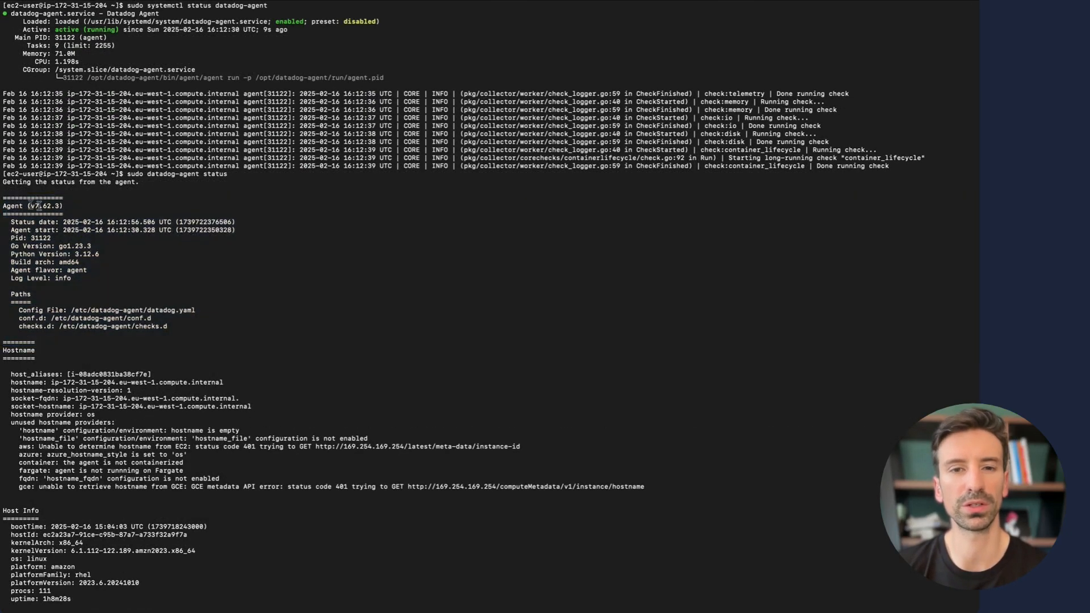
- Read the status report to its end, noting the APM Agent running and valid API key
{"action": "scroll", "coordinate": [102, 369], "scroll_direction": "down", "scroll_amount": 4}
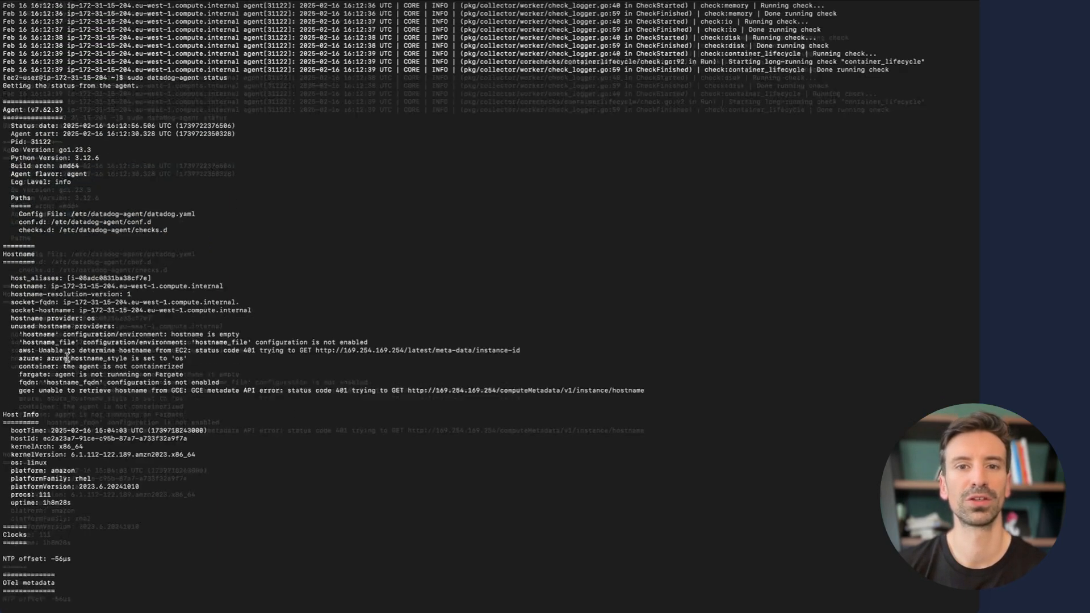
{"action": "scroll", "coordinate": [67, 358], "scroll_direction": "down", "scroll_amount": 3}
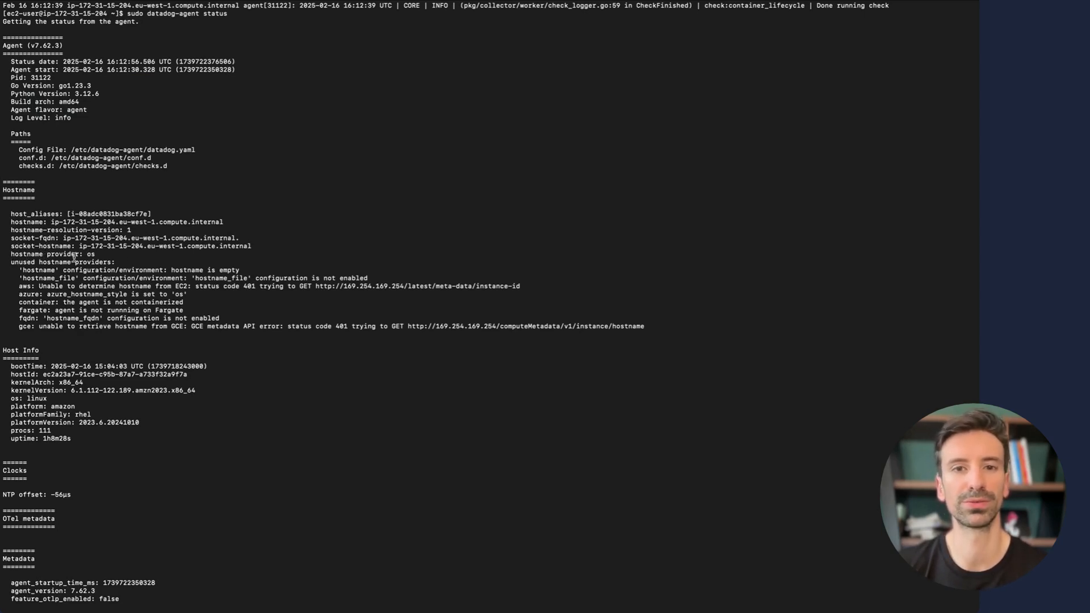
{"action": "scroll", "coordinate": [74, 257], "scroll_direction": "down", "scroll_amount": 2}
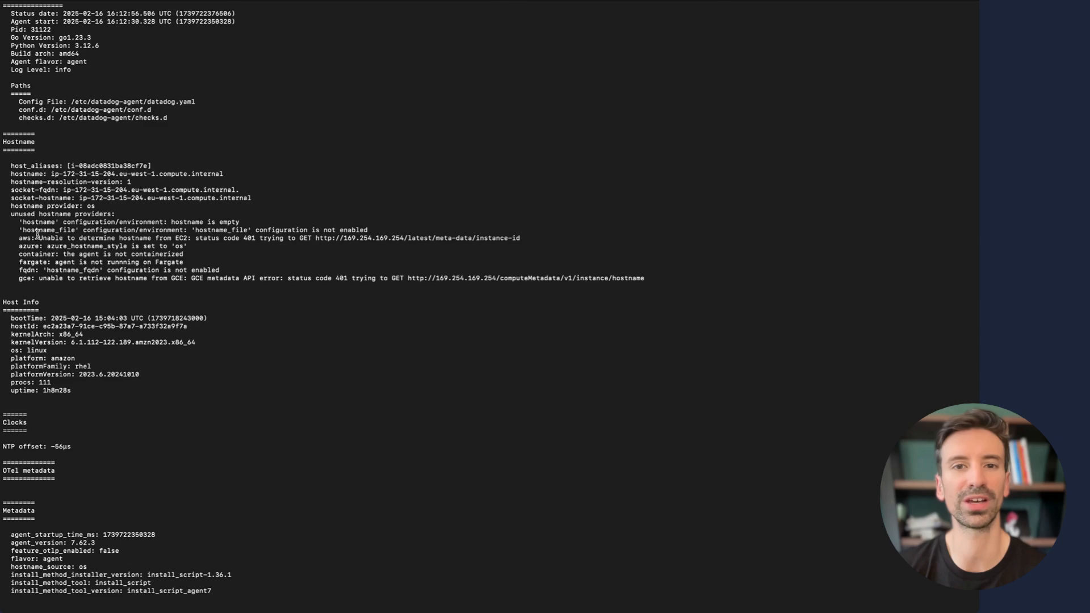
{"action": "scroll", "coordinate": [71, 369], "scroll_direction": "down", "scroll_amount": 8}
{"action": "scroll", "coordinate": [76, 375], "scroll_direction": "down", "scroll_amount": 4}
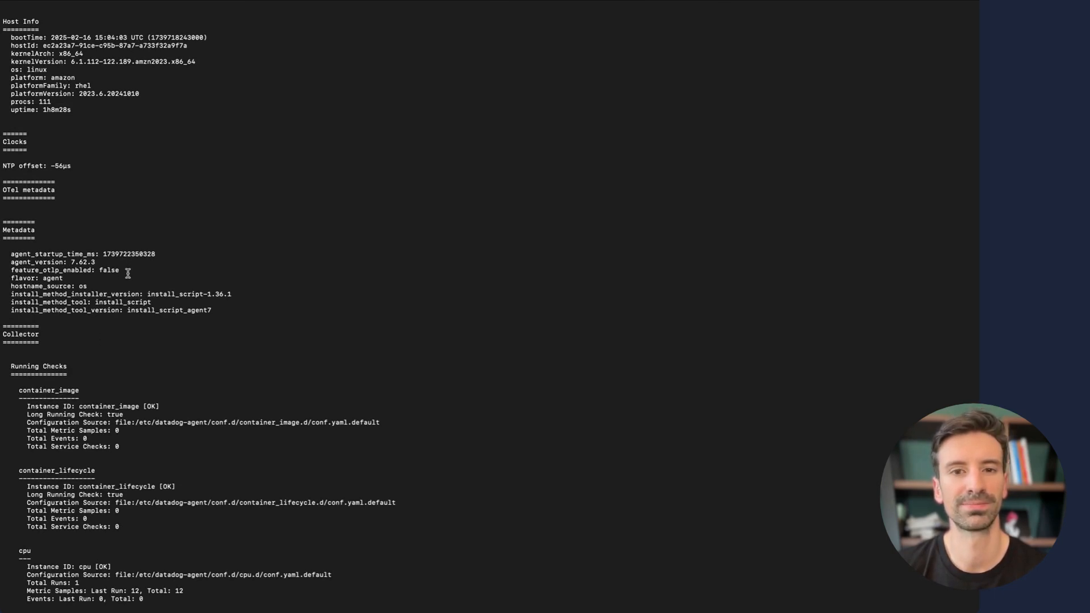
{"action": "scroll", "coordinate": [137, 261], "scroll_direction": "down", "scroll_amount": 7}
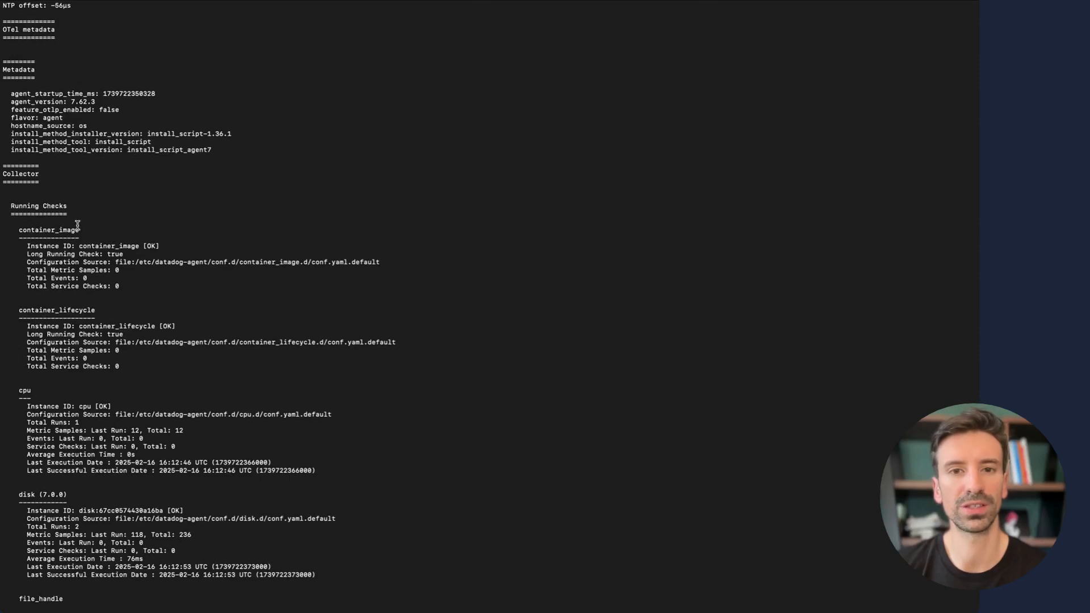
{"action": "scroll", "coordinate": [86, 368], "scroll_direction": "down", "scroll_amount": 11}
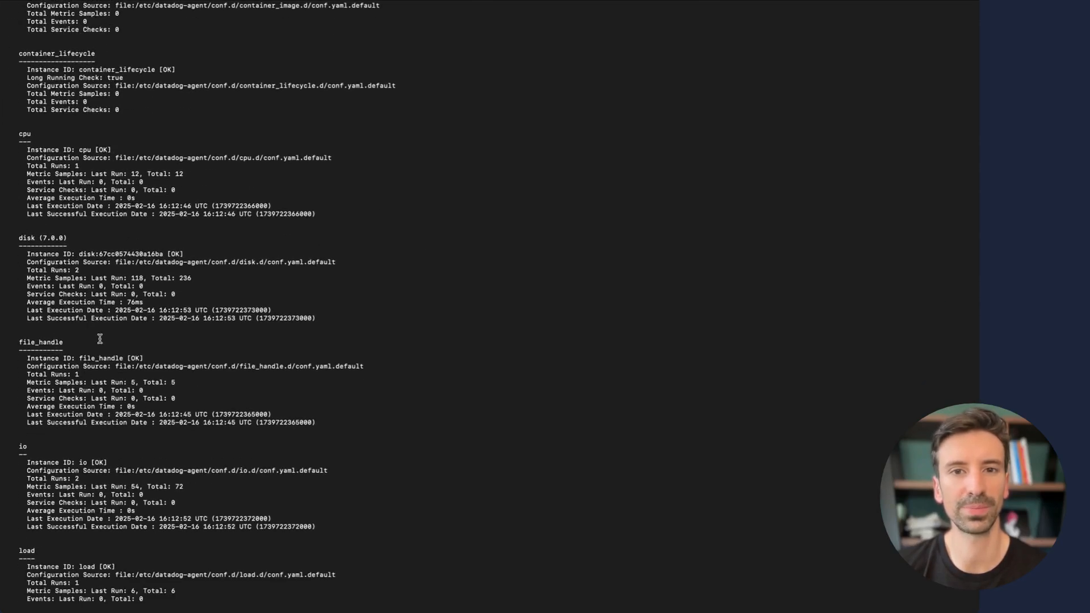
{"action": "scroll", "coordinate": [94, 406], "scroll_direction": "down", "scroll_amount": 18}
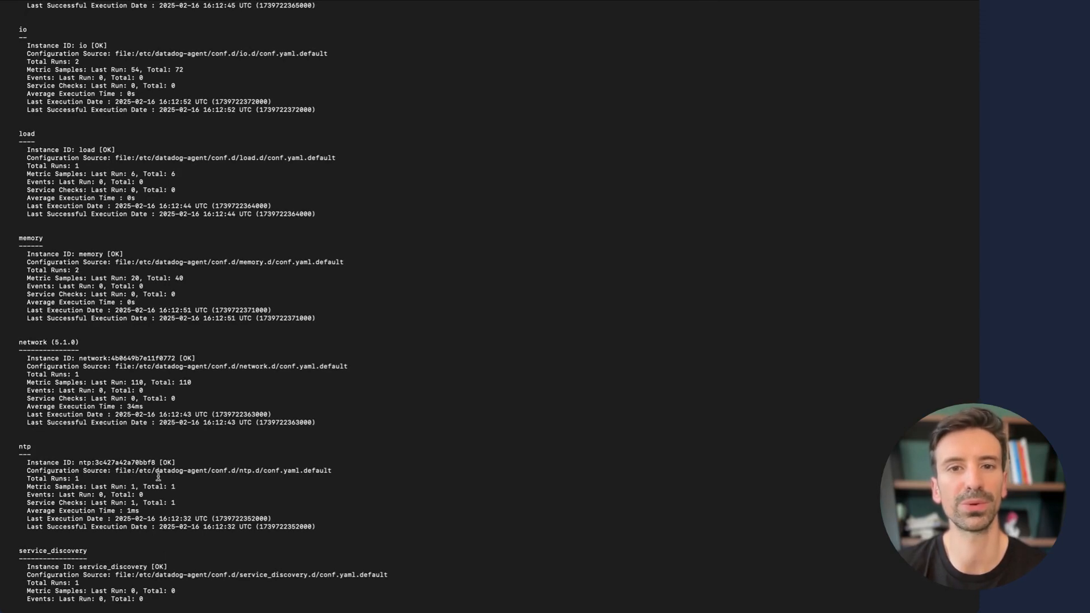
{"action": "scroll", "coordinate": [162, 479], "scroll_direction": "down", "scroll_amount": 20}
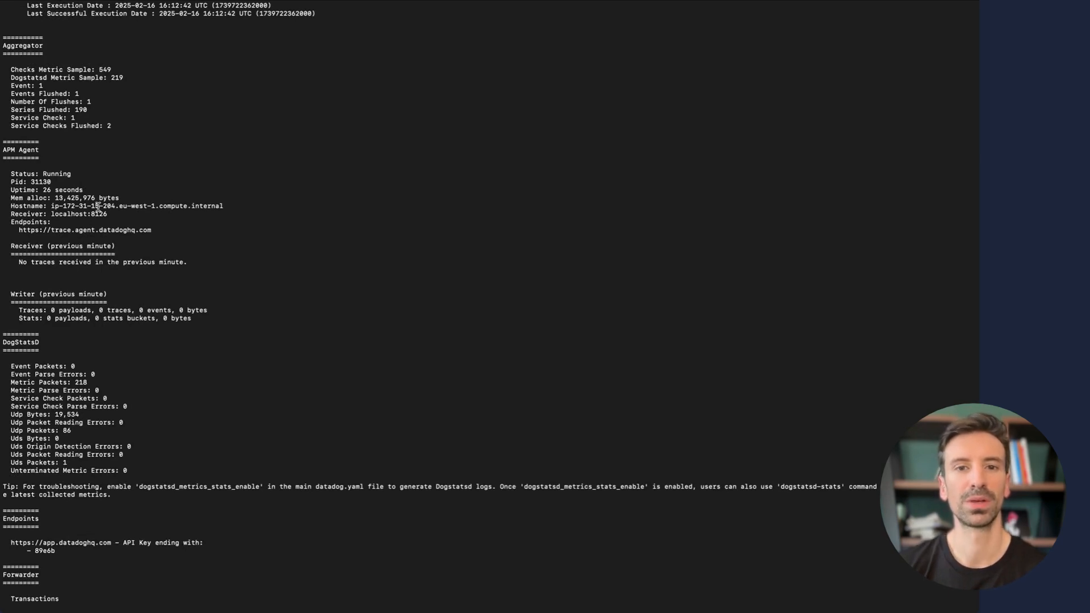
{"action": "scroll", "coordinate": [139, 372], "scroll_direction": "down", "scroll_amount": 12}
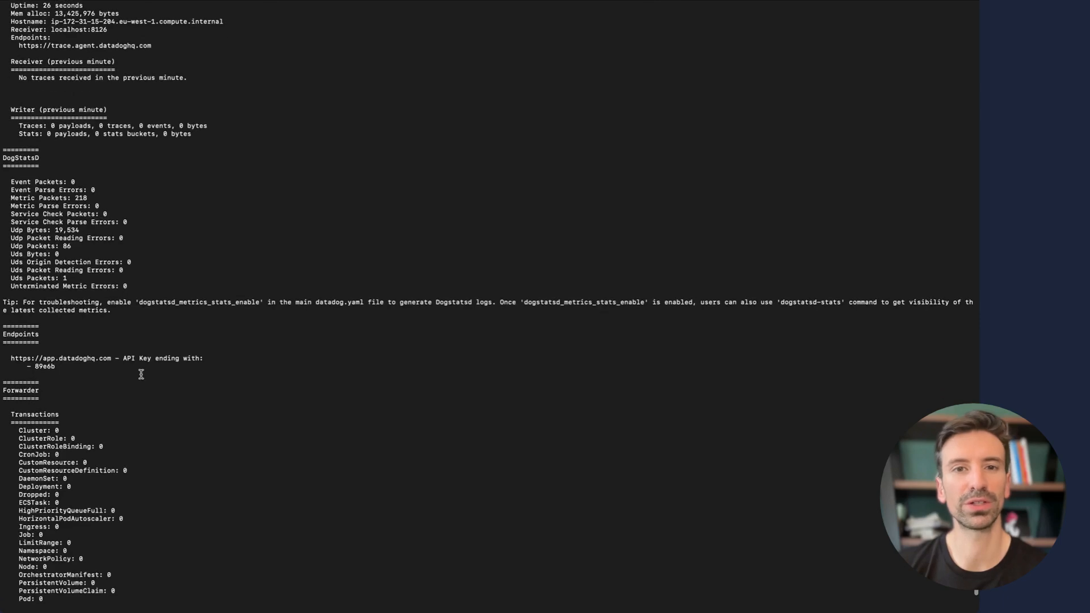
{"action": "scroll", "coordinate": [58, 323], "scroll_direction": "down", "scroll_amount": 6}
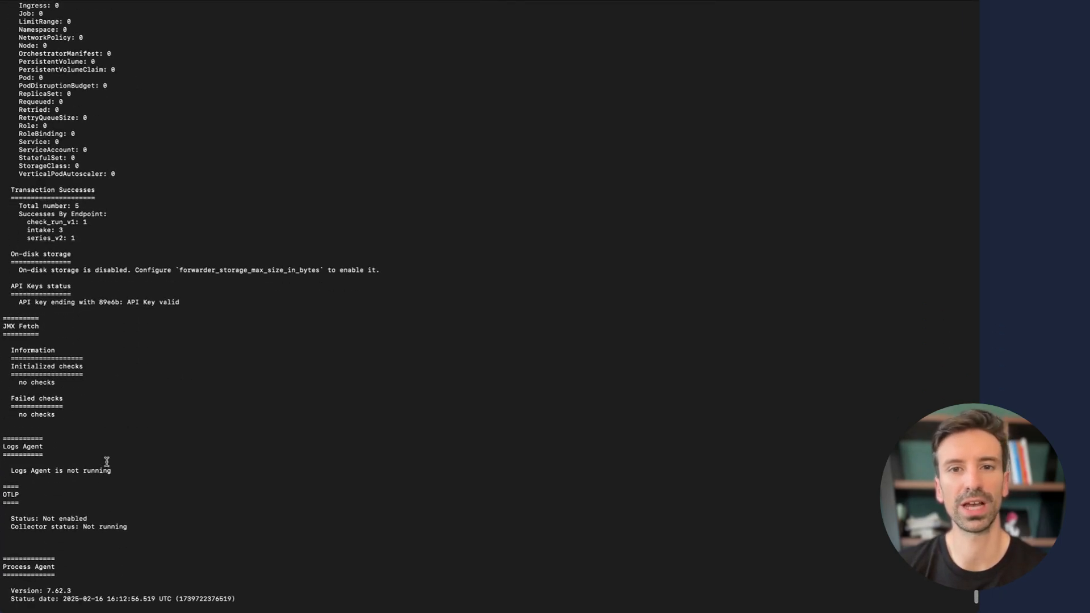
{"action": "scroll", "coordinate": [106, 463], "scroll_direction": "down", "scroll_amount": 5}
{"action": "scroll", "coordinate": [106, 463], "scroll_direction": "down", "scroll_amount": 8}
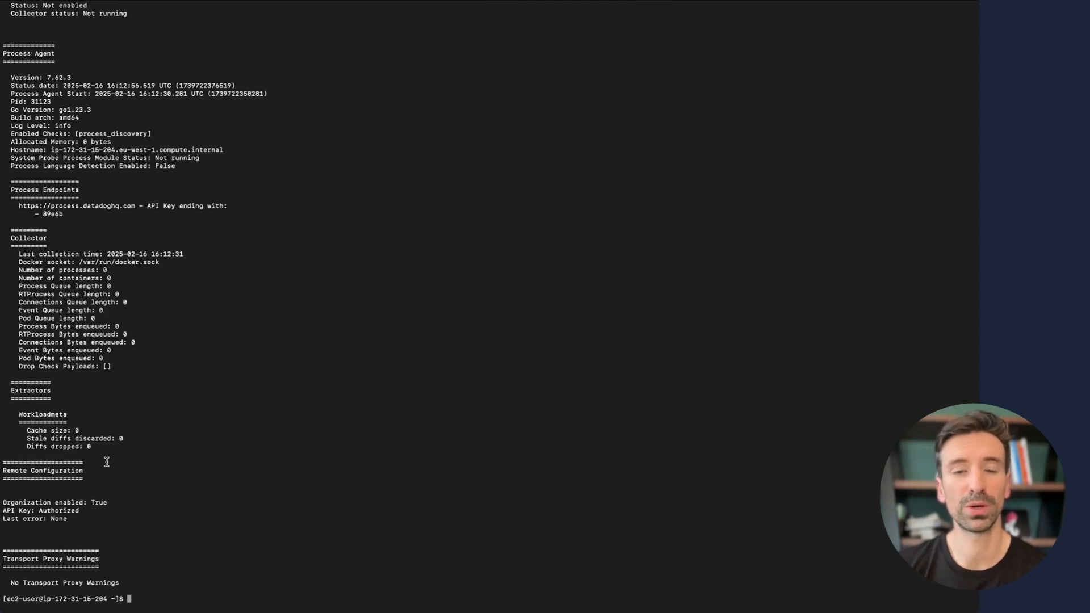
{"action": "key", "text": "ctrl+Left"}
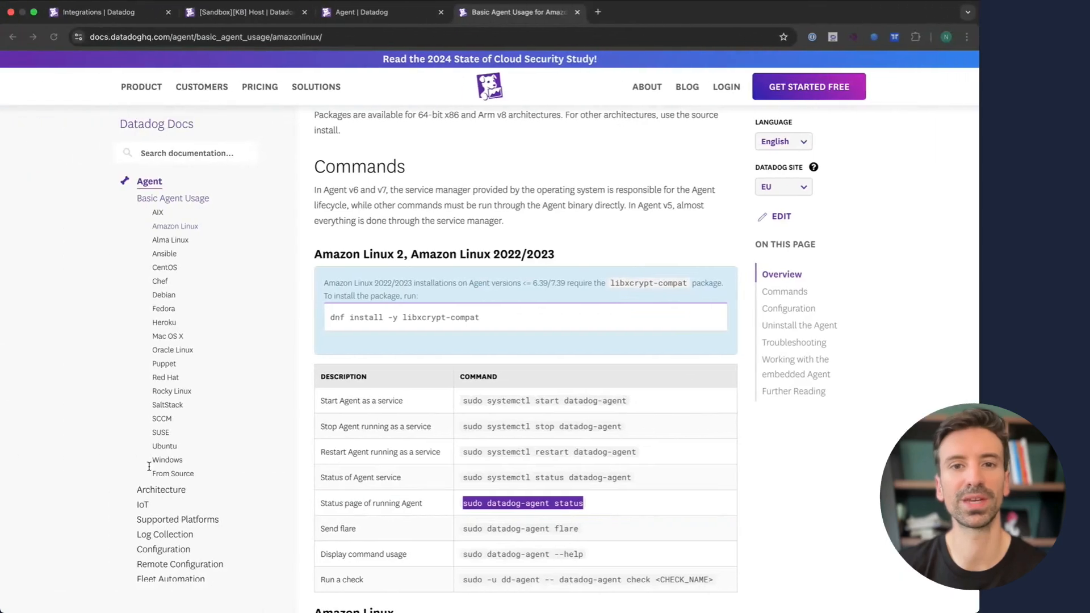
- On the Configuration Files docs page, select the Linux path /etc/datadog-agent/datadog.yaml
{"action": "scroll", "coordinate": [392, 238], "scroll_direction": "left", "scroll_amount": 5}
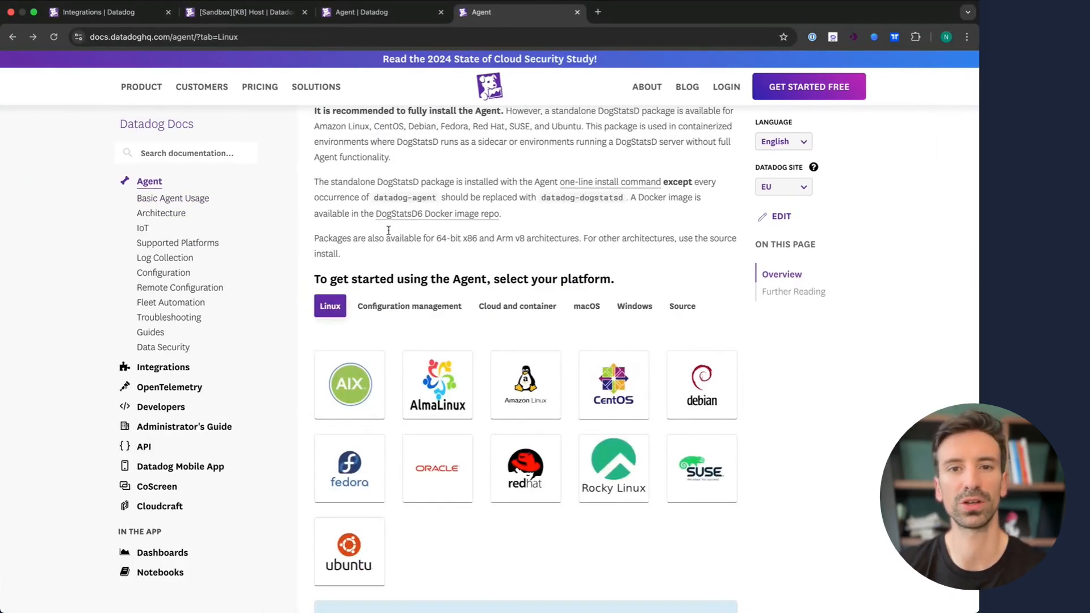
{"action": "scroll", "coordinate": [387, 234], "scroll_direction": "left", "scroll_amount": 5}
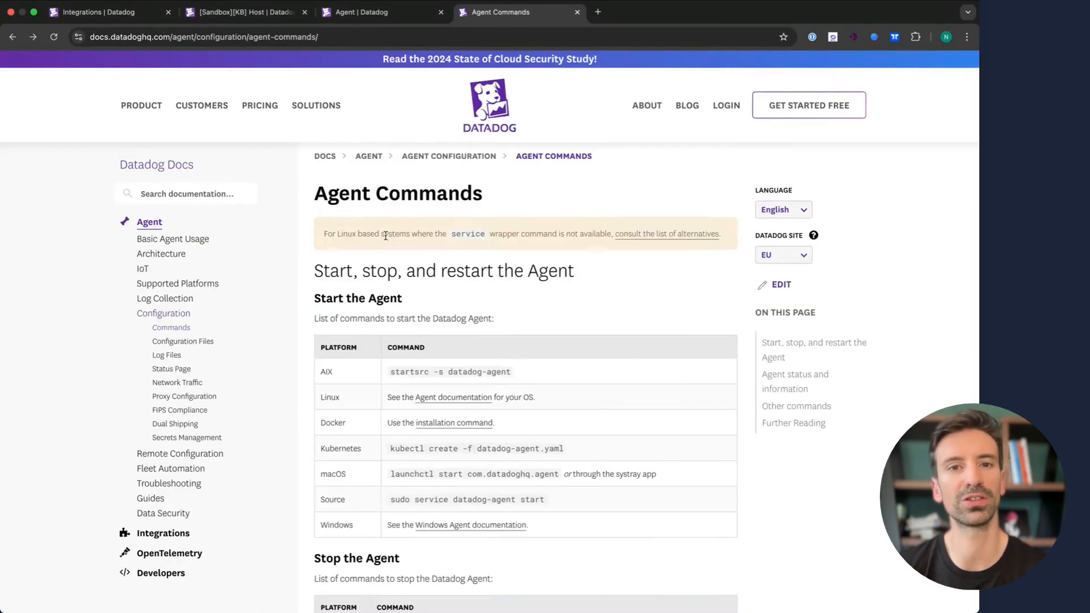
{"action": "left_click", "coordinate": [185, 343]}
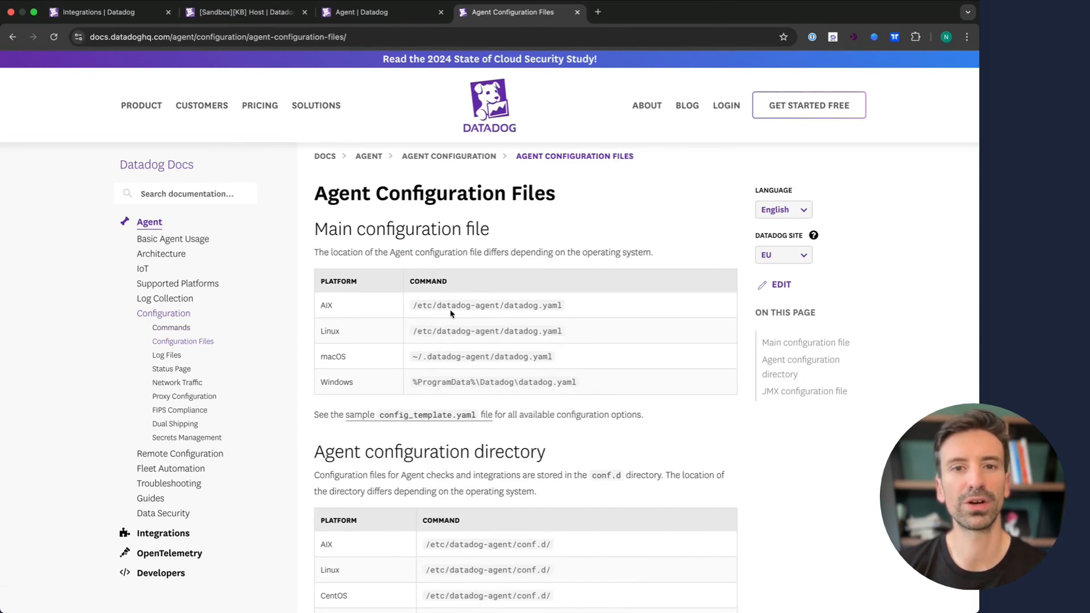
{"action": "triple_click", "coordinate": [452, 334]}
{"action": "key", "text": "super+c"}
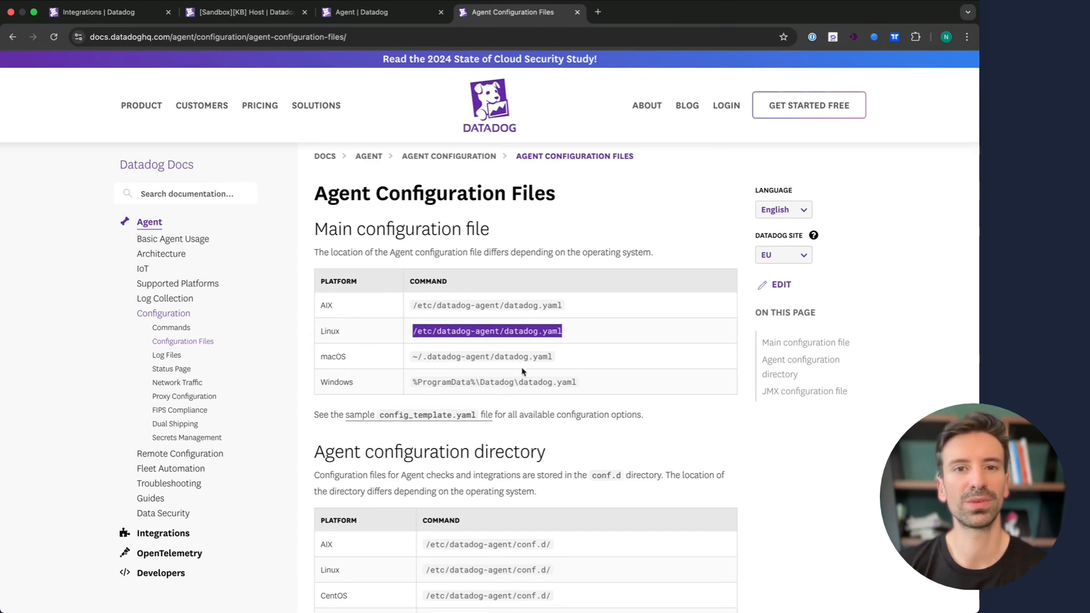
{"action": "key", "text": "ctrl+Right"}
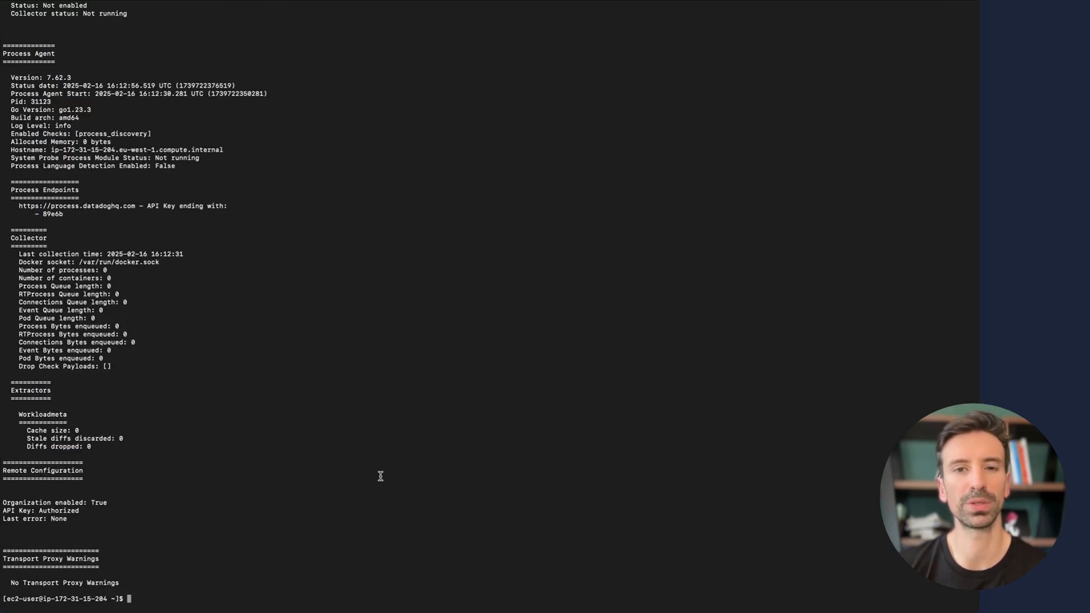
- Open /etc/datadog-agent/datadog.yaml in vim with sudo and review the commented proxy settings block
{"action": "type", "text": "sudo vim"}
{"action": "key", "text": "super+v"}
{"action": "key", "text": "Return"}
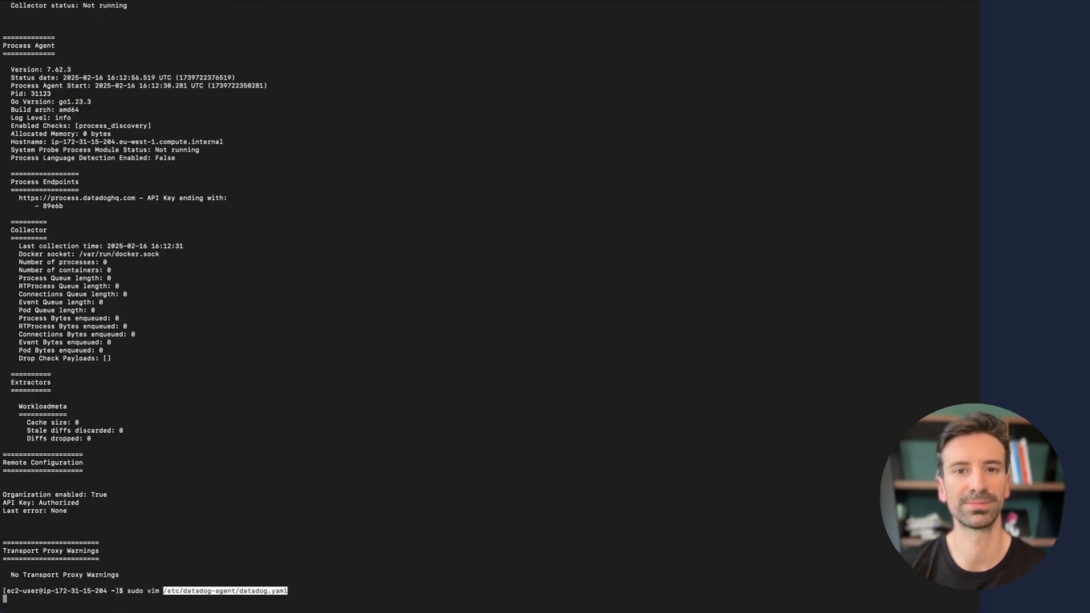
{"action": "key", "text": "g"}
{"action": "key", "text": "g"}
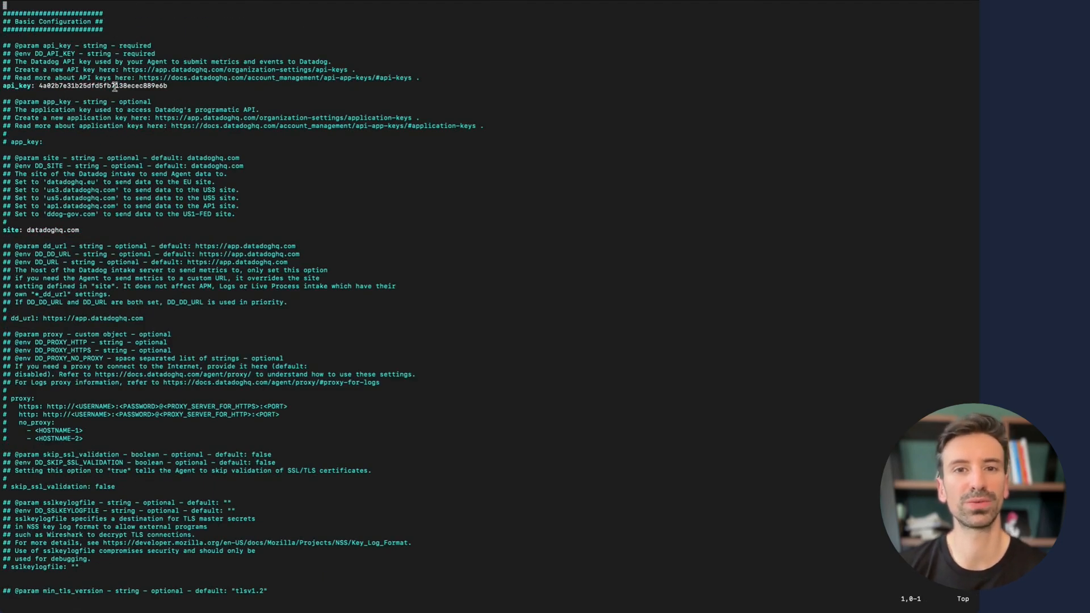
{"action": "key", "text": "4"}
{"action": "key", "text": "4"}
{"action": "key", "text": "shift+g"}
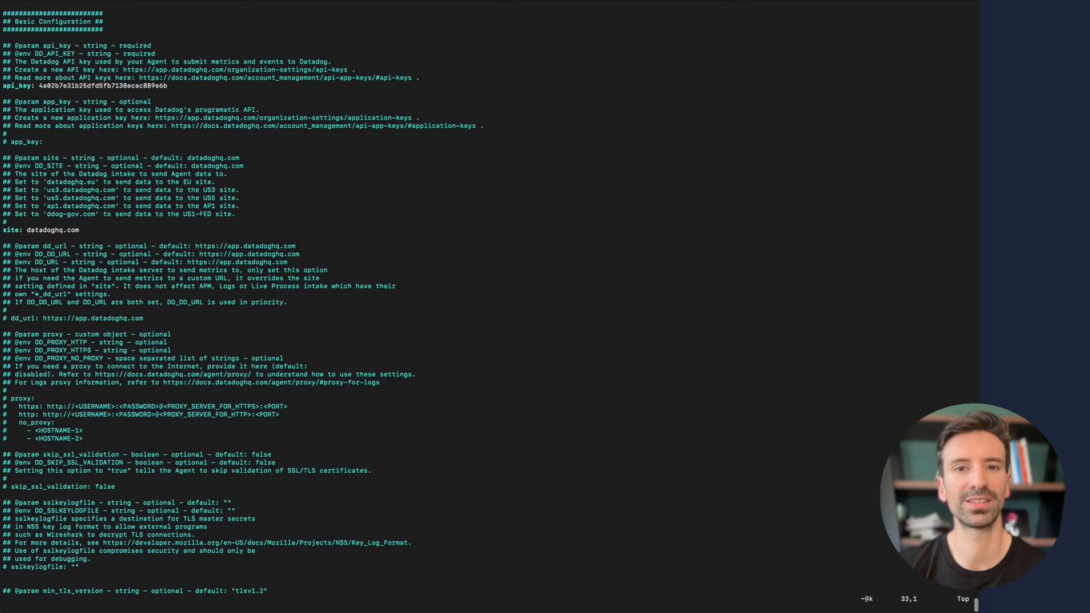
{"action": "left_click_drag", "start_coordinate": [84, 438], "coordinate": [3, 398]}
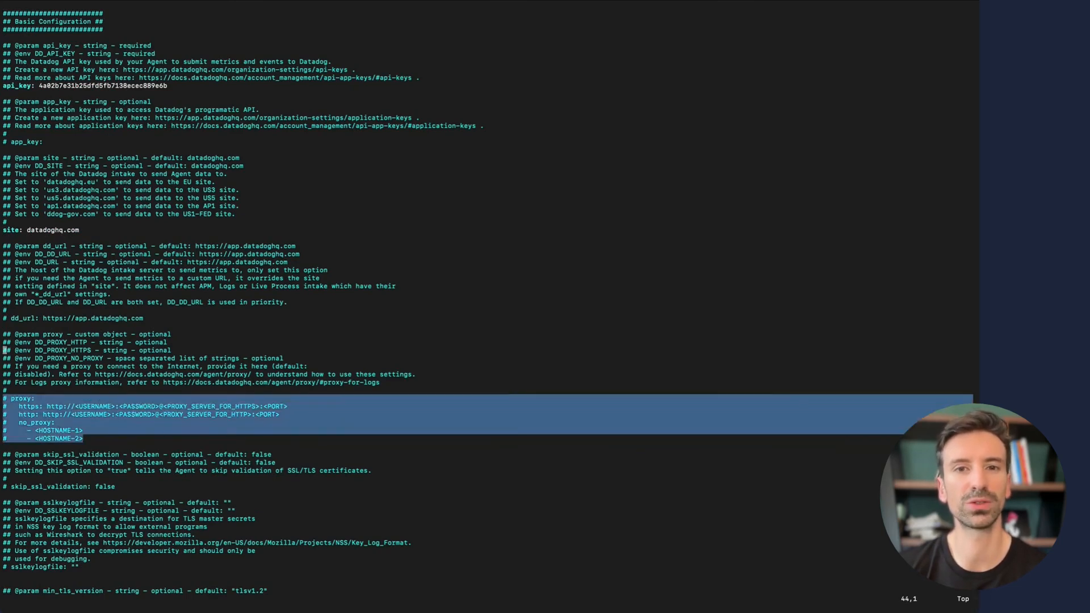
{"action": "scroll", "coordinate": [151, 503], "scroll_direction": "down", "scroll_amount": 20}
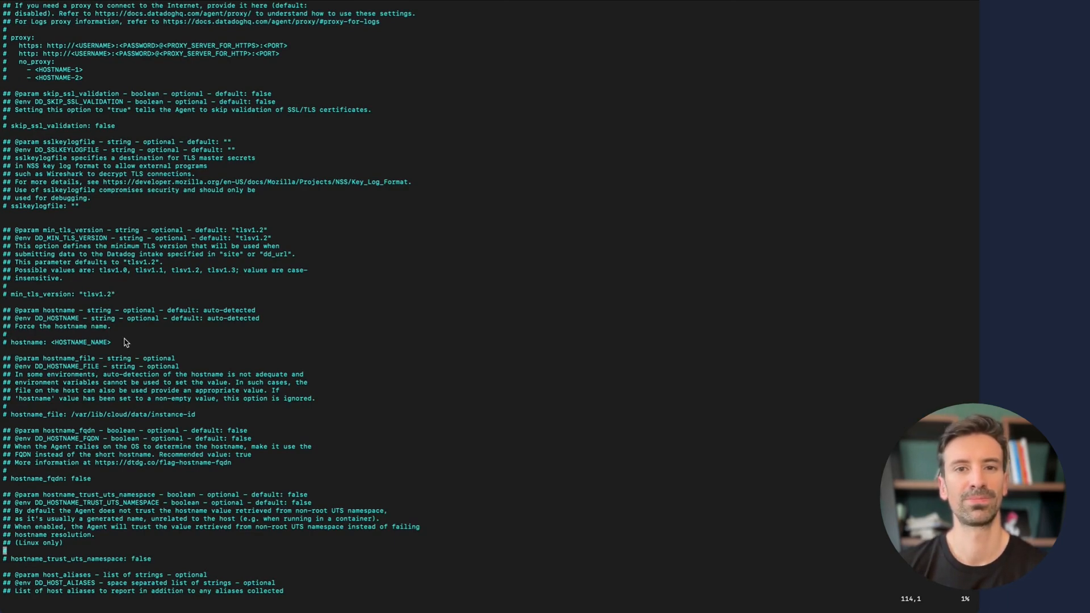
- Add an uncommented tags list with team:dataiker and project:class below the tags example
{"action": "type", "text": "/tags"}
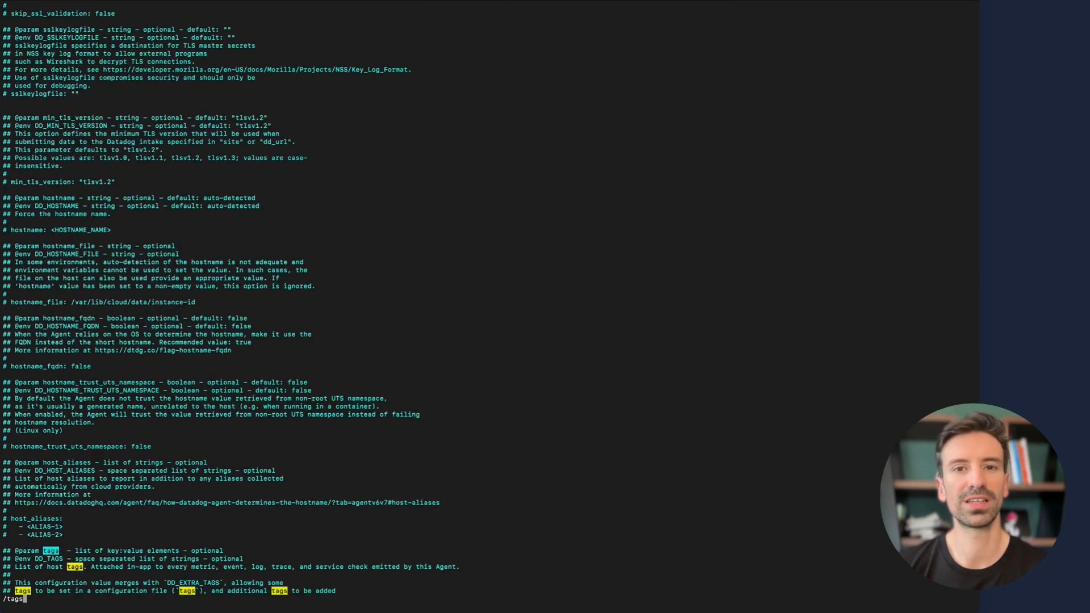
{"action": "key", "text": "Return"}
{"action": "key", "text": "braceright"}
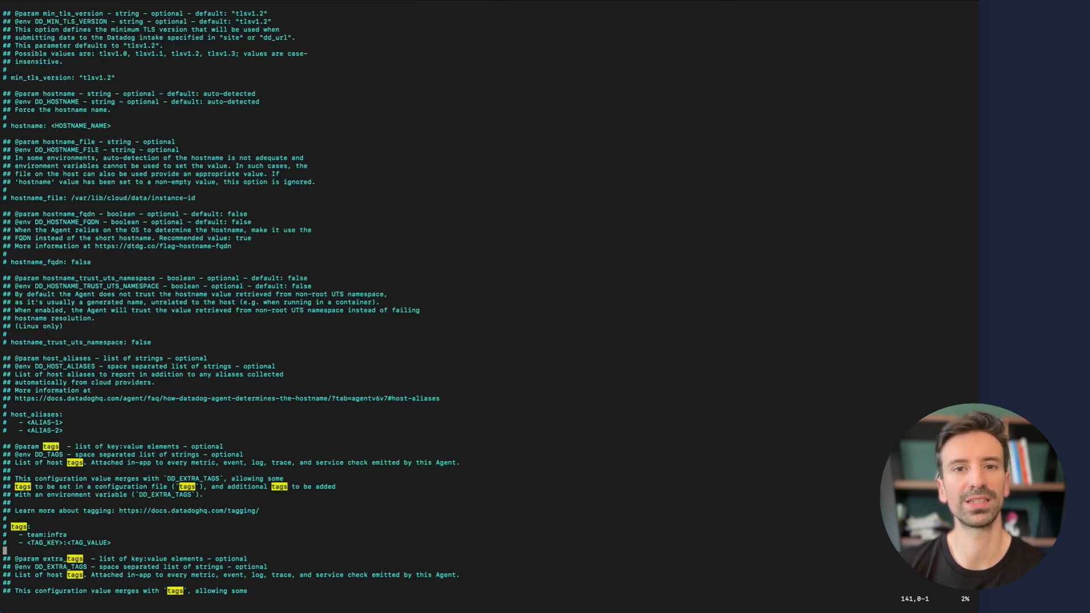
{"action": "key", "text": "k"}
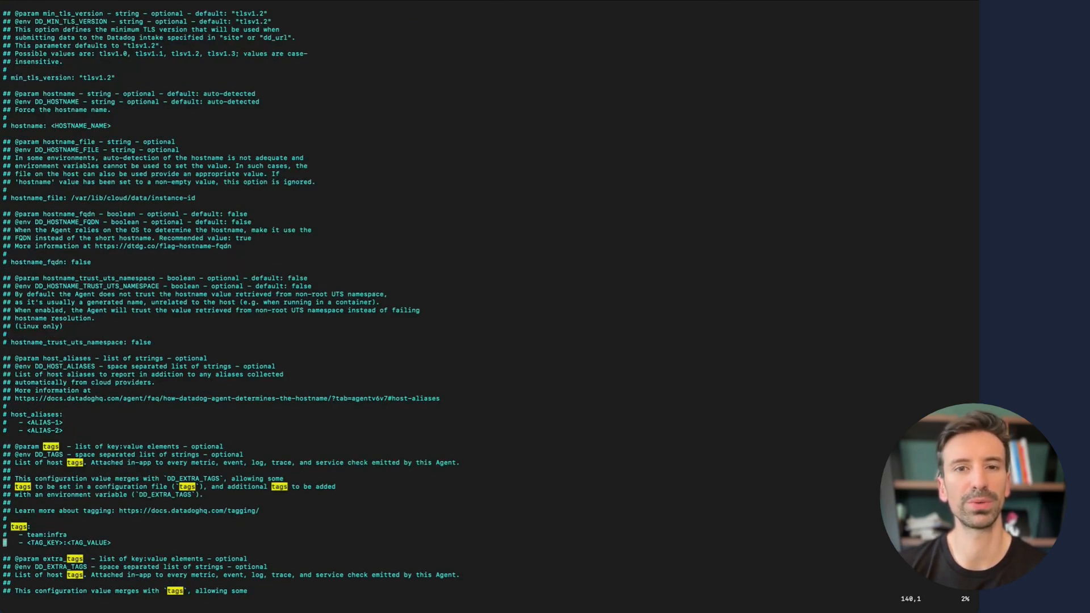
{"action": "key", "text": "o"}
{"action": "key", "text": "BackSpace"}
{"action": "key", "text": "BackSpace"}
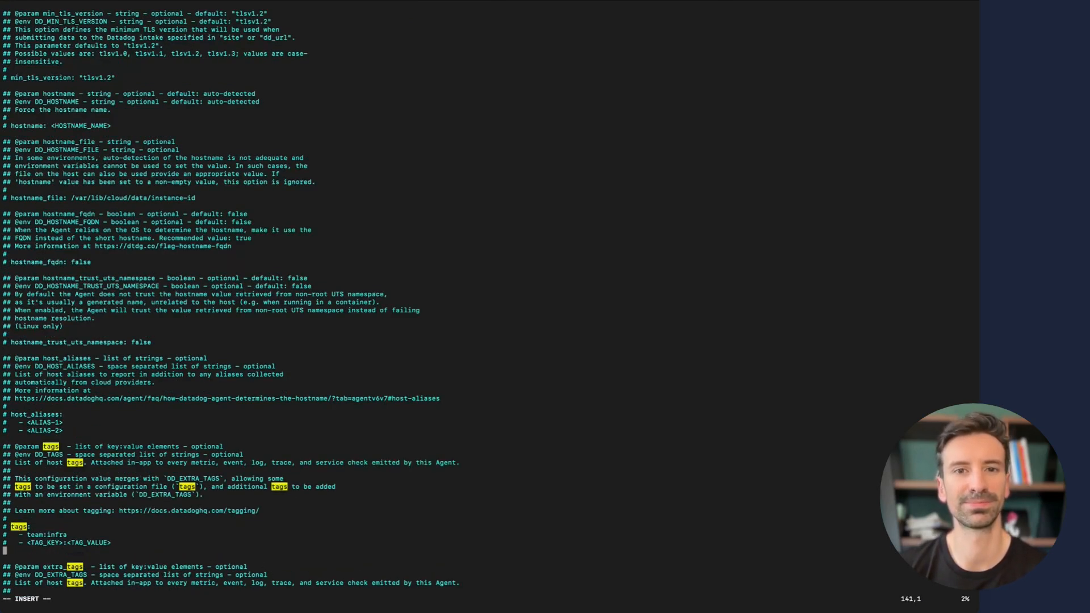
{"action": "type", "text": "tags:"}
{"action": "key", "text": "Return"}
{"action": "type", "text": "- team"}
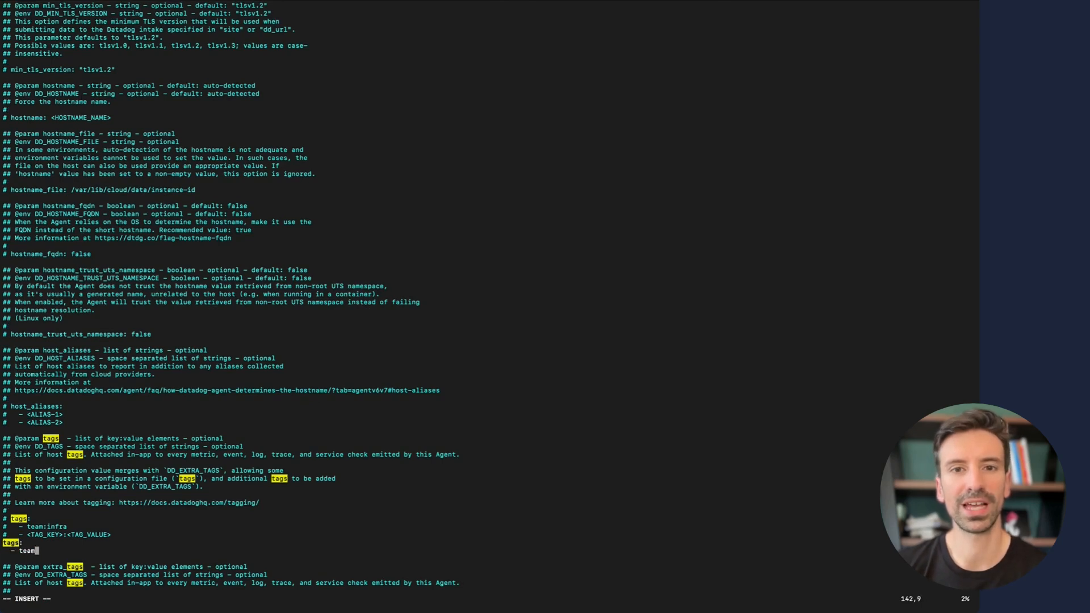
{"action": "type", "text": ":dataiker"}
{"action": "key", "text": "Return"}
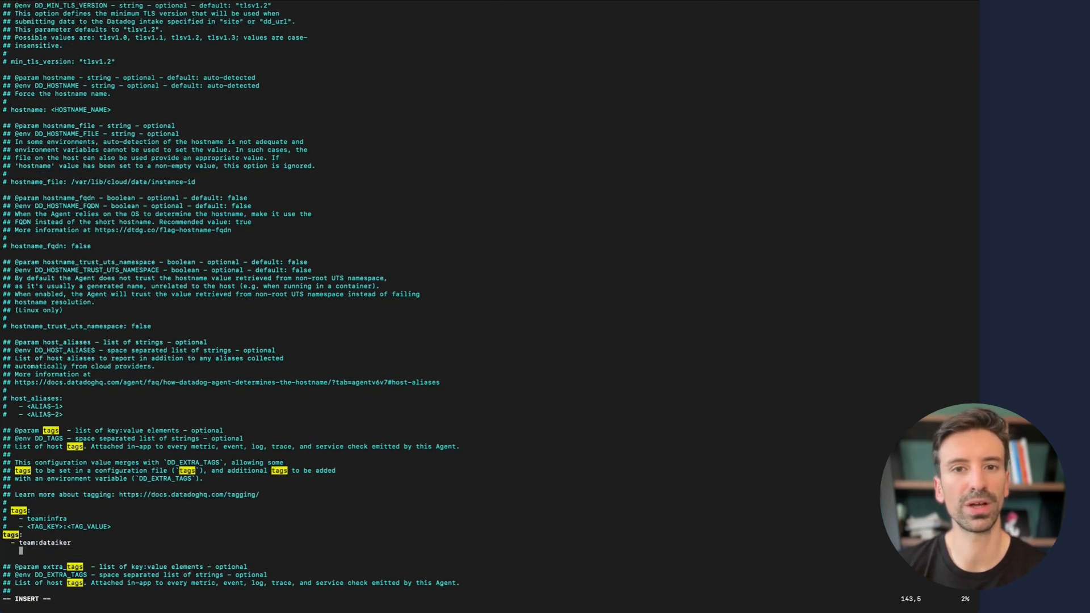
{"action": "type", "text": "project:"}
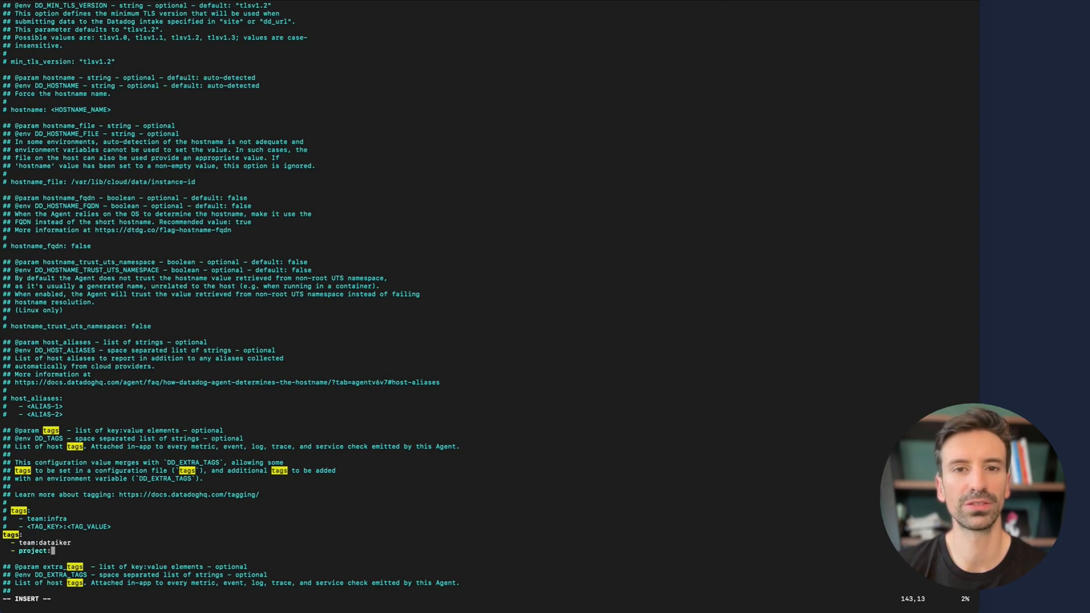
{"action": "type", "text": "class"}
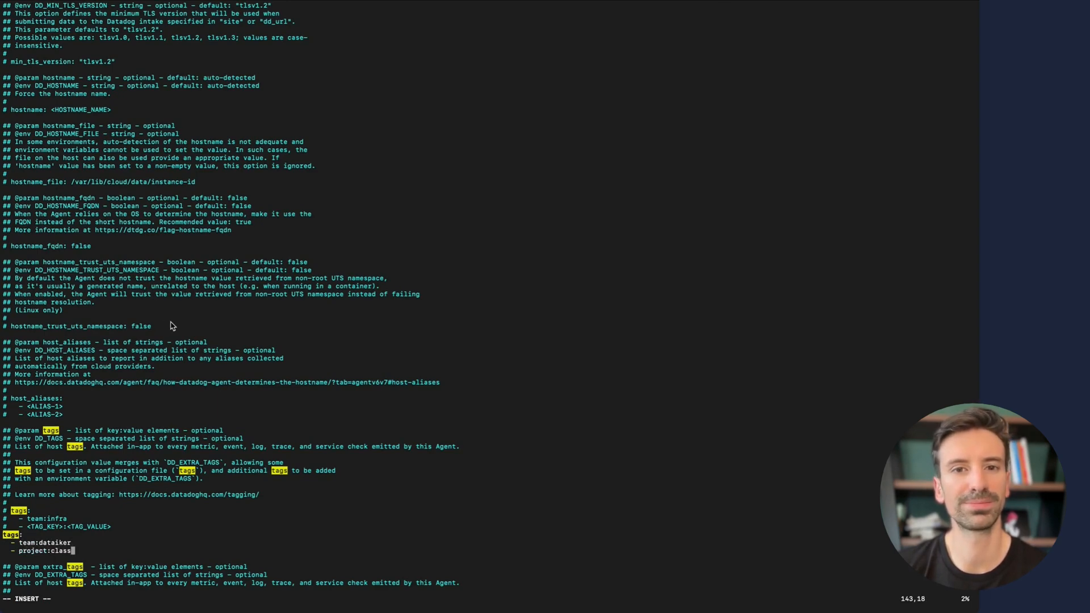
- Add env: dev beneath the commented env example, then search for apm_enabled
{"action": "key", "text": "Down"}
{"action": "key", "text": "Down"}
{"action": "key", "text": "Down"}
{"action": "key", "text": "Down"}
{"action": "key", "text": "Down"}
{"action": "key", "text": "Down"}
{"action": "key", "text": "Down"}
{"action": "key", "text": "Down"}
{"action": "key", "text": "Down"}
{"action": "key", "text": "Down"}
{"action": "key", "text": "Down"}
{"action": "key", "text": "Down"}
{"action": "key", "text": "Down"}
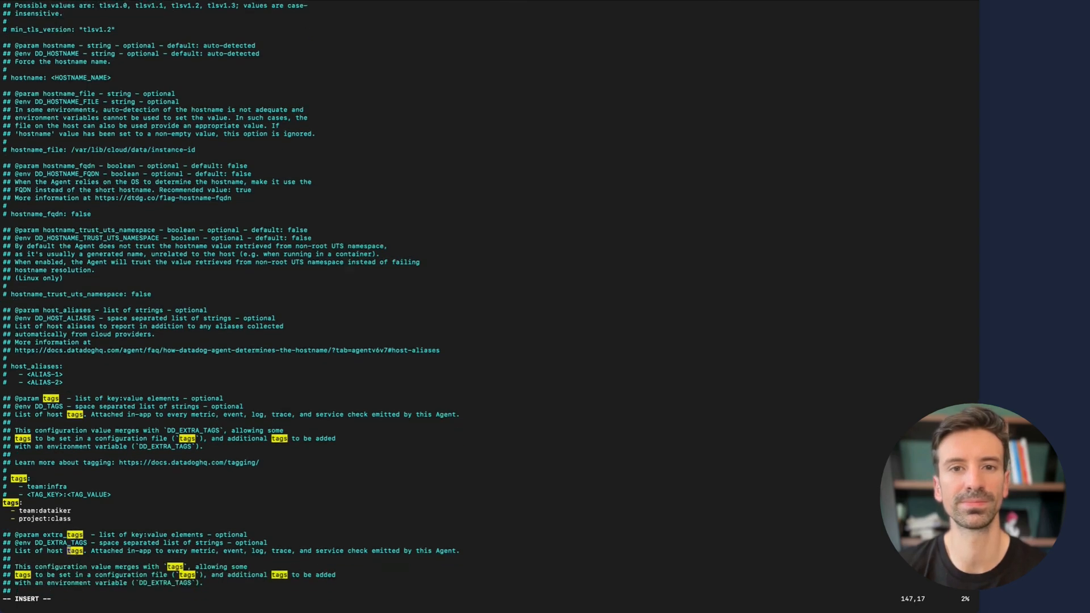
{"action": "key", "text": "Down"}
{"action": "key", "text": "Down"}
{"action": "key", "text": "Down"}
{"action": "key", "text": "Down"}
{"action": "key", "text": "Down"}
{"action": "key", "text": "Down"}
{"action": "key", "text": "Down"}
{"action": "key", "text": "Down"}
{"action": "key", "text": "Down"}
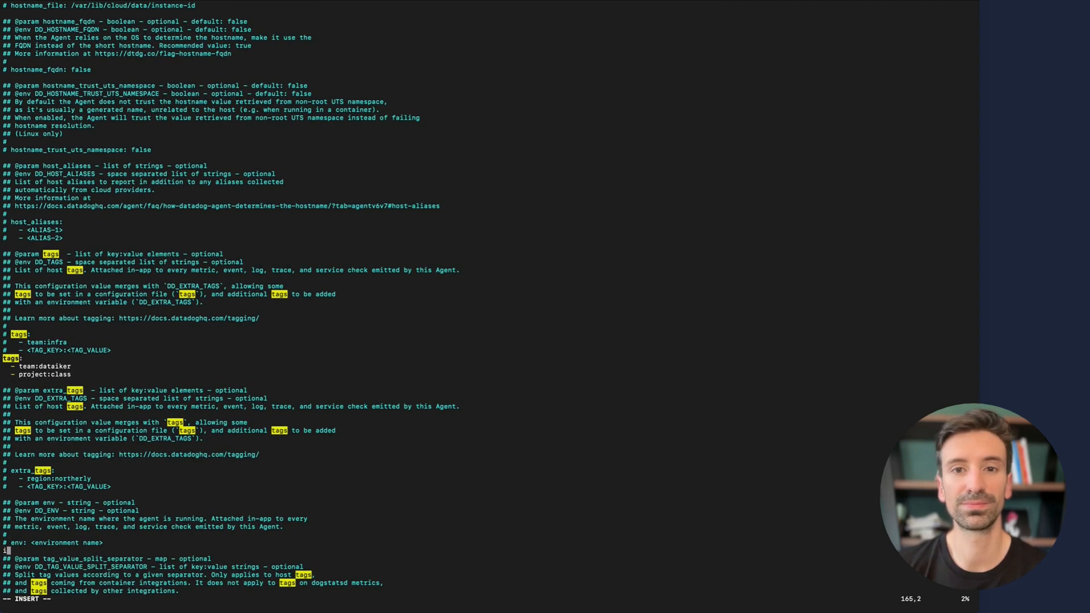
{"action": "type", "text": "i"}
{"action": "key", "text": "BackSpace"}
{"action": "key", "text": "Return"}
{"action": "type", "text": "env: dev"}
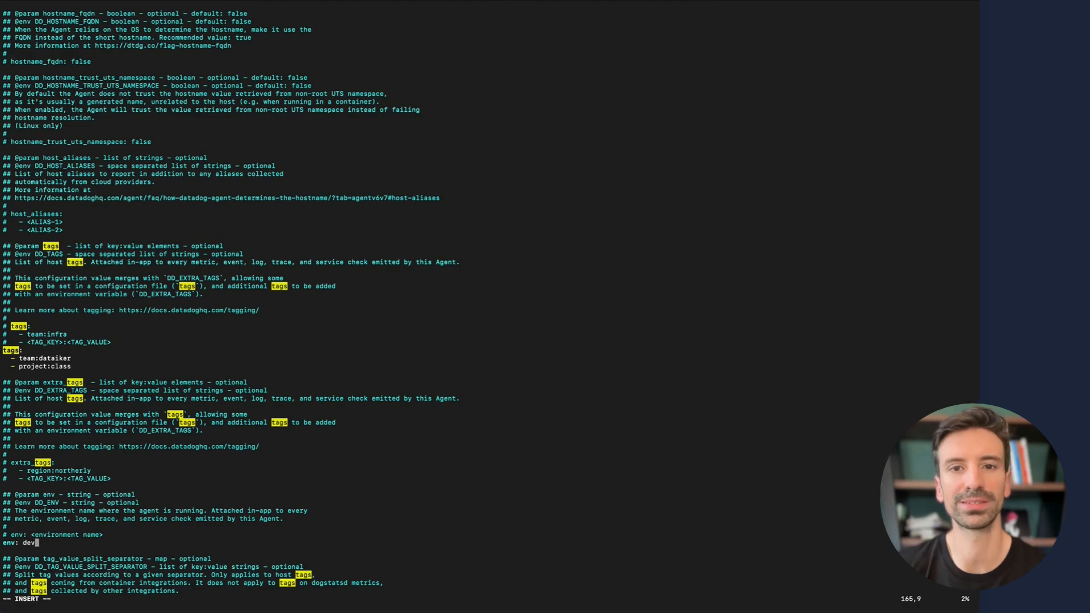
{"action": "key", "text": "Escape"}
{"action": "type", "text": "/apm_"}
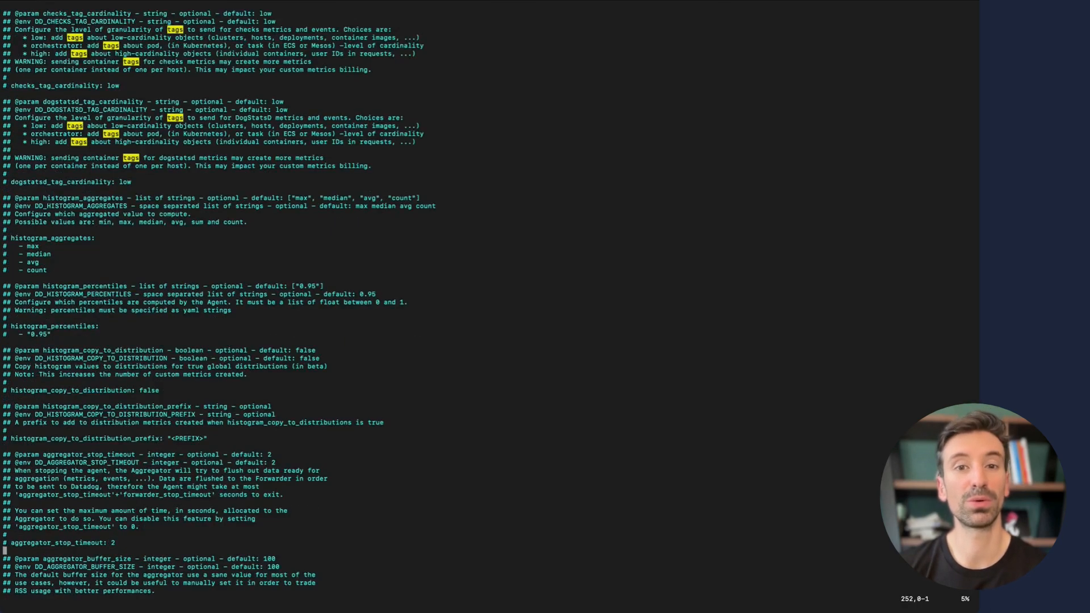
{"action": "type", "text": "e"}
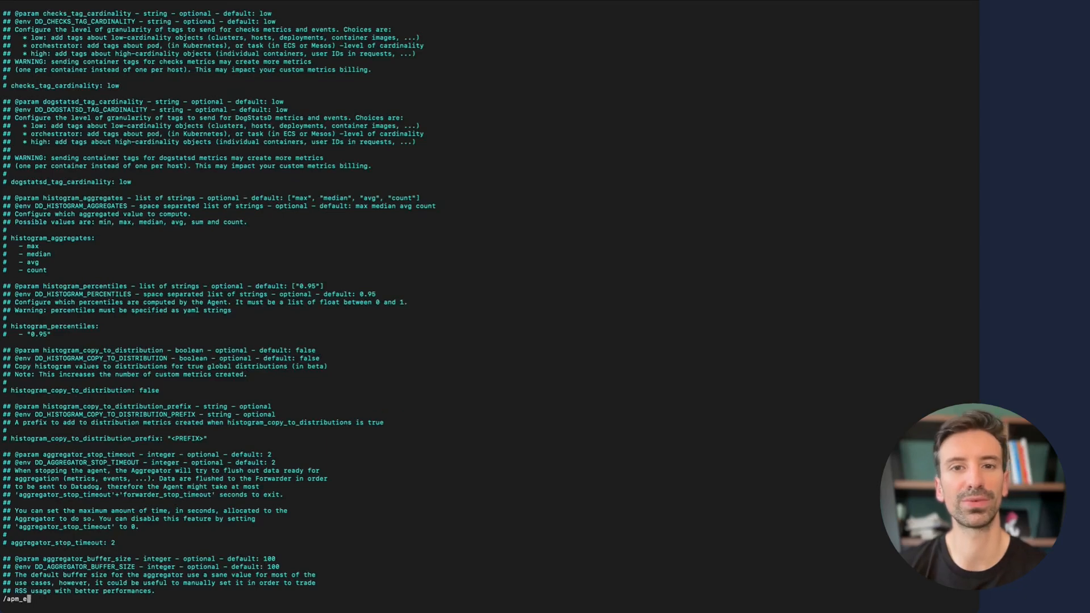
{"action": "type", "text": "mabled"}
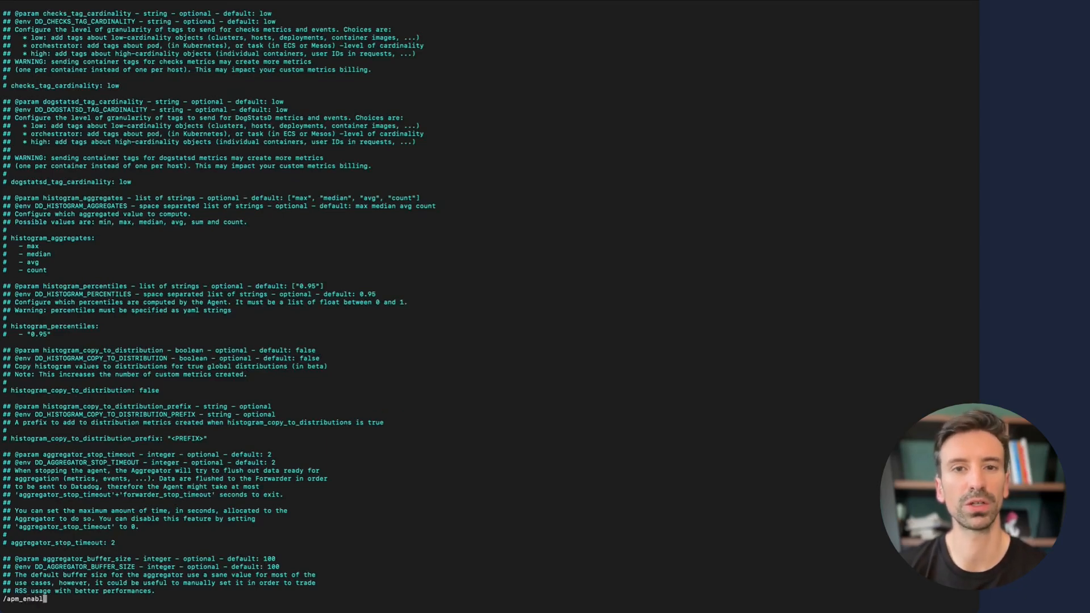
{"action": "key", "text": "BackSpace"}
{"action": "key", "text": "BackSpace"}
{"action": "key", "text": "BackSpace"}
{"action": "key", "text": "BackSpace"}
{"action": "key", "text": "BackSpace"}
{"action": "key", "text": "BackSpace"}
{"action": "key", "text": "BackSpace"}
{"action": "key", "text": "BackSpace"}
{"action": "key", "text": "BackSpace"}
{"action": "key", "text": "BackSpace"}
{"action": "key", "text": "BackSpace"}
{"action": "type", "text": "enabled"}
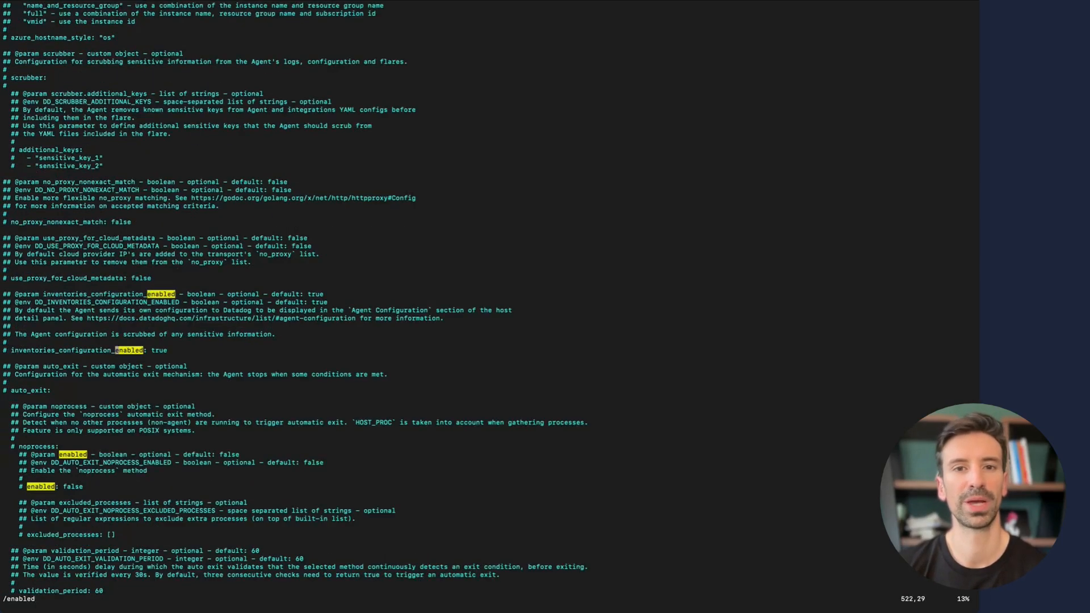
{"action": "key", "text": "Return"}
{"action": "key", "text": "n"}
{"action": "key", "text": "n"}
{"action": "key", "text": "n"}
{"action": "key", "text": "n"}
{"action": "key", "text": "n"}
{"action": "key", "text": "n"}
{"action": "key", "text": "n"}
{"action": "key", "text": "n"}
{"action": "key", "text": "n"}
{"action": "key", "text": "n"}
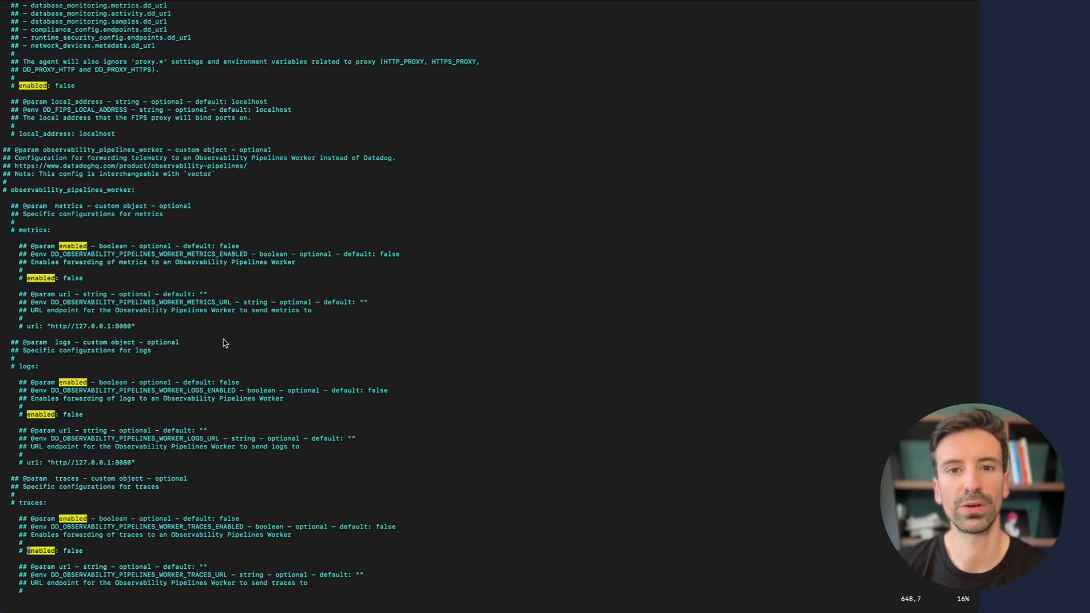
{"action": "key", "text": "ctrl+Left"}
{"action": "left_click", "coordinate": [429, 418]}
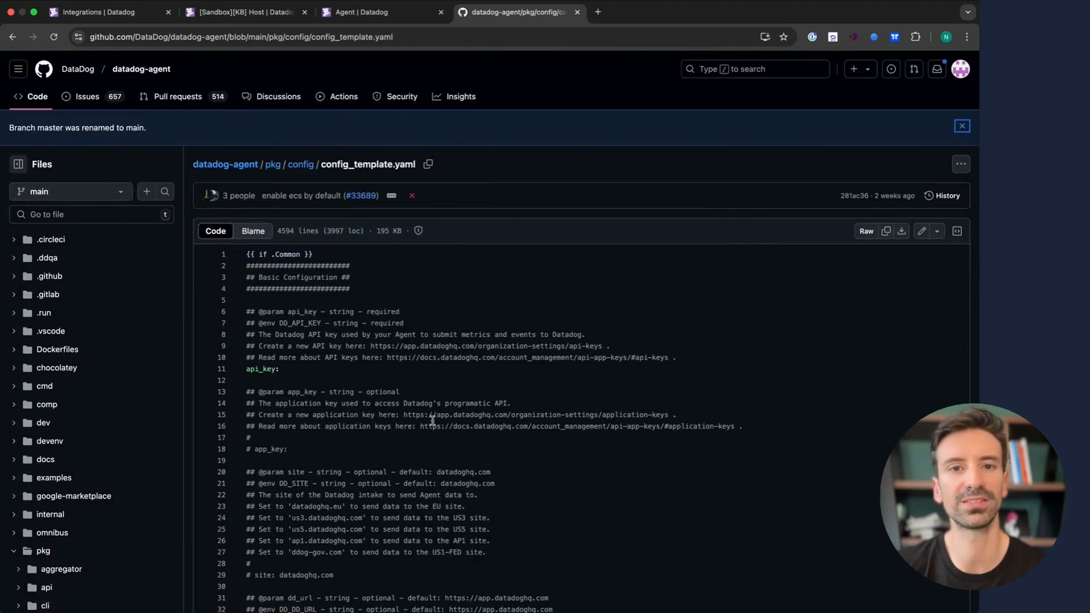
- Save datadog.yaml with :wq and return to the Agent Configuration Files docs page
{"action": "scroll", "coordinate": [416, 474], "scroll_direction": "down", "scroll_amount": 20}
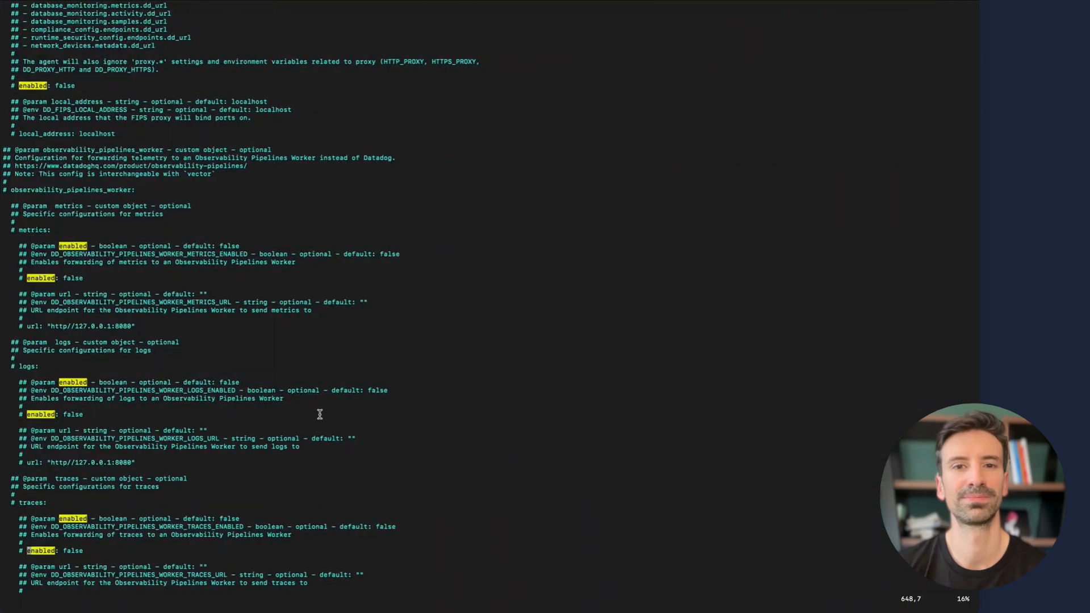
{"action": "type", "text": ":wq"}
{"action": "key", "text": "Return"}
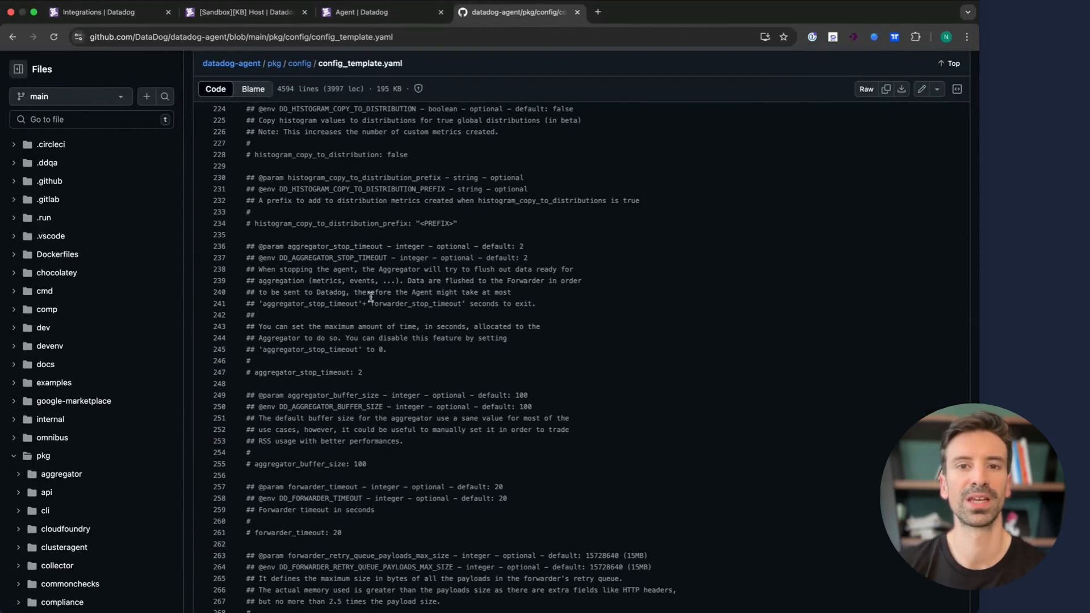
{"action": "left_click", "coordinate": [10, 36]}
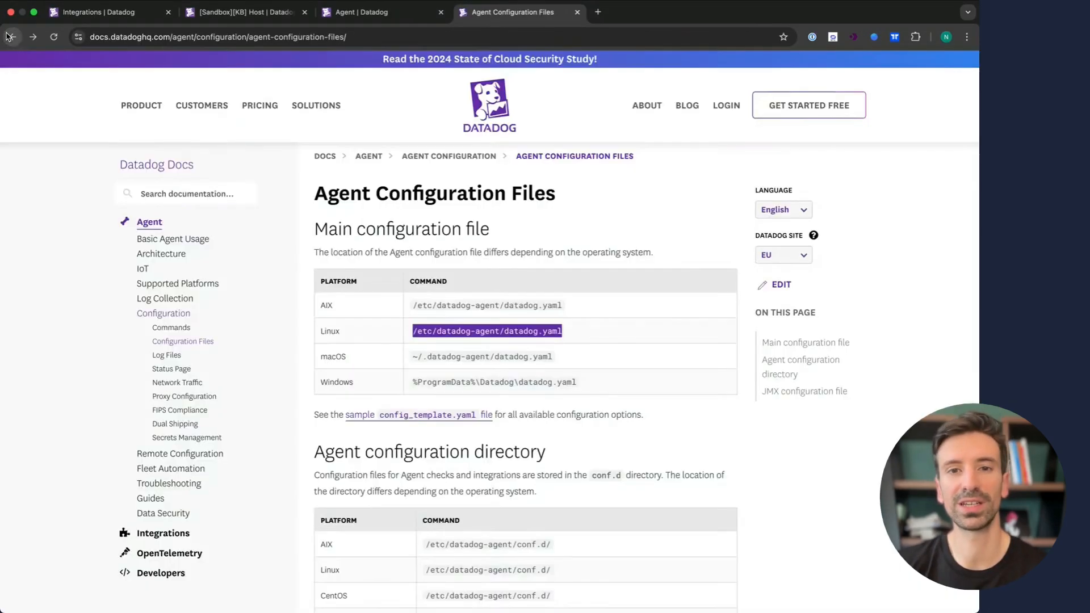
- Go from Agent Commands to the Amazon Linux usage page and select the restart datadog-agent command
{"action": "left_click", "coordinate": [175, 328]}
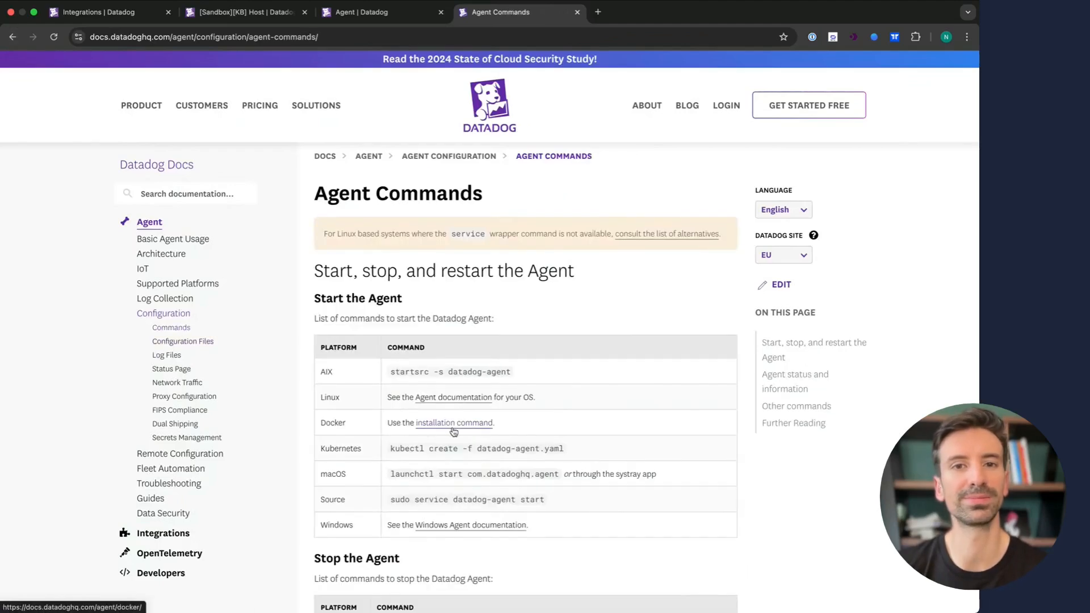
{"action": "left_click", "coordinate": [463, 398]}
{"action": "scroll", "coordinate": [511, 548], "scroll_direction": "down", "scroll_amount": 2}
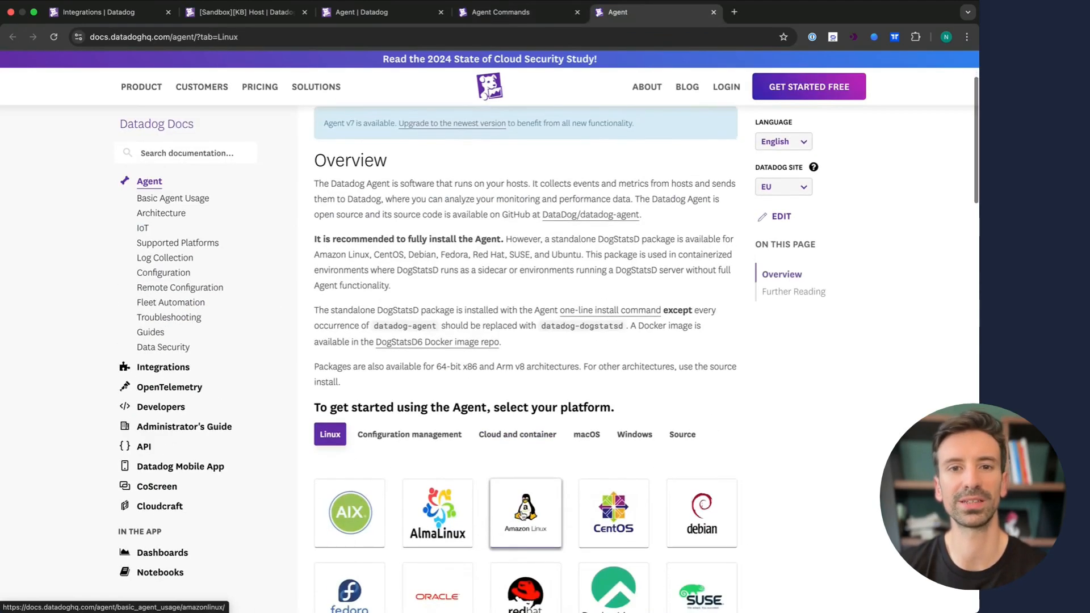
{"action": "left_click", "coordinate": [499, 540]}
{"action": "scroll", "coordinate": [470, 539], "scroll_direction": "down", "scroll_amount": 3}
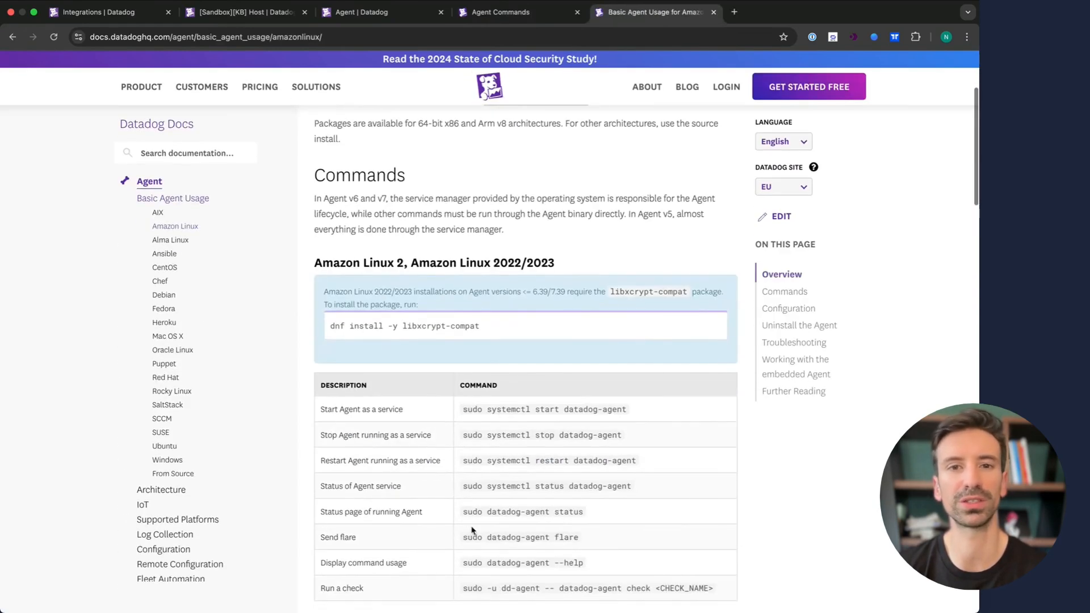
{"action": "triple_click", "coordinate": [539, 461]}
{"action": "key", "text": "super+c"}
{"action": "key", "text": "ctrl+Right"}
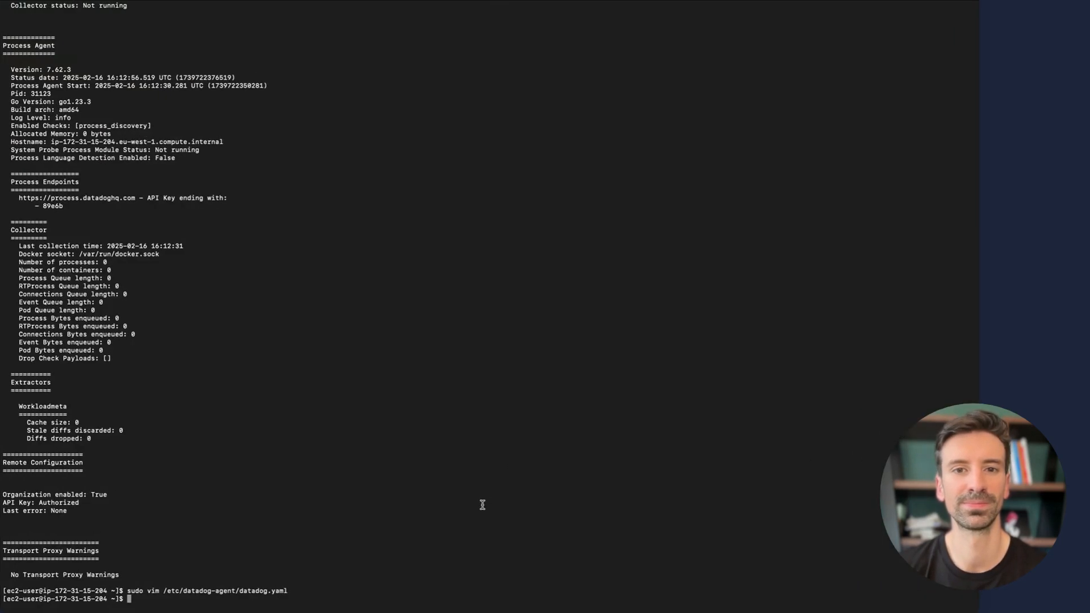
- Run sudo systemctl restart datadog-agent, then run the copied sudo datadog-agent status command
{"action": "key", "text": "super+v"}
{"action": "key", "text": "Return"}
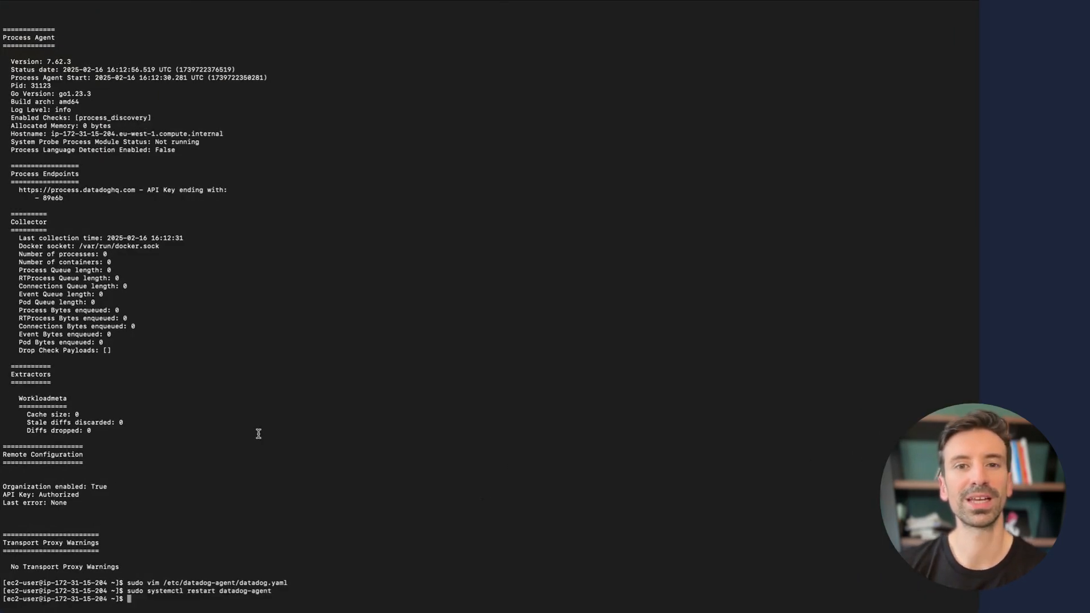
{"action": "key", "text": "ctrl+Left"}
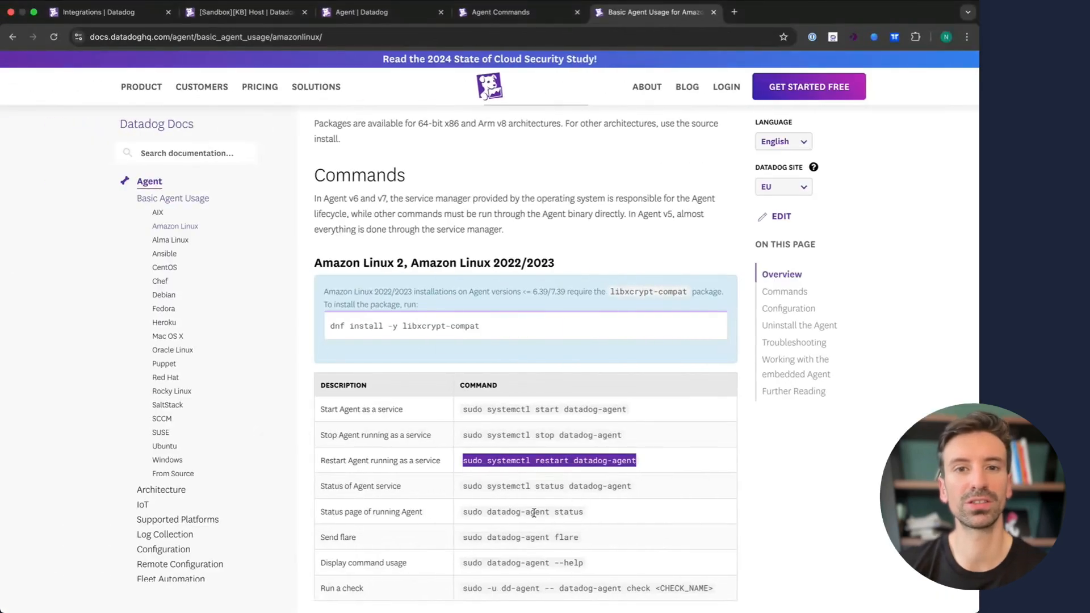
{"action": "triple_click", "coordinate": [541, 512]}
{"action": "key", "text": "super+c"}
{"action": "key", "text": "ctrl+Right"}
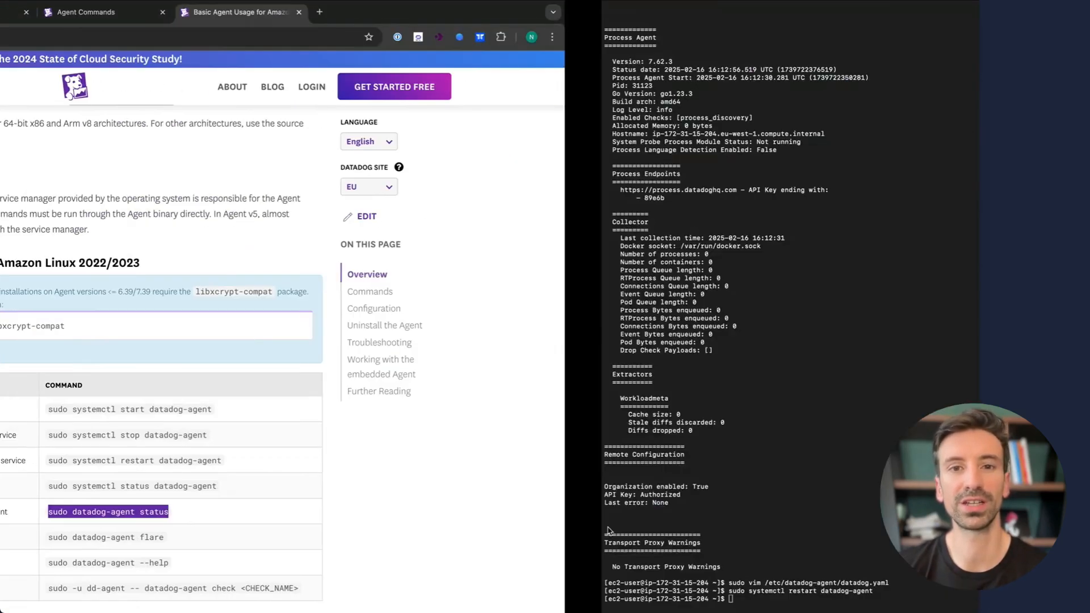
{"action": "key", "text": "super+v"}
{"action": "key", "text": "Return"}
- Highlight the host tags env:dev, project:class and team:dataiker in the status output, then return to the browser
{"action": "scroll", "coordinate": [436, 407], "scroll_direction": "up", "scroll_amount": 20}
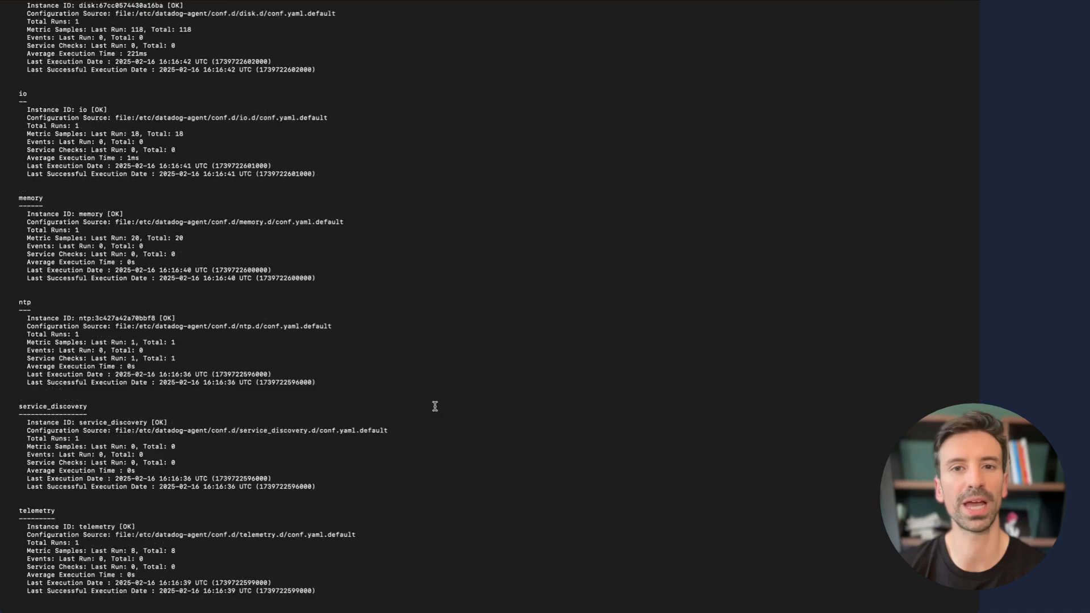
{"action": "scroll", "coordinate": [435, 406], "scroll_direction": "up", "scroll_amount": 20}
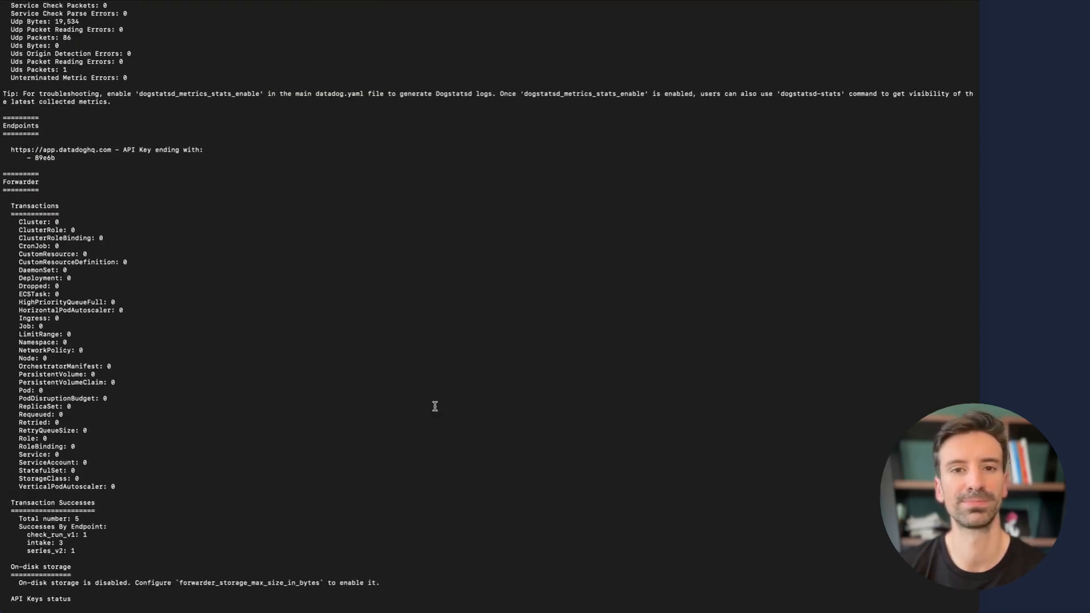
{"action": "scroll", "coordinate": [434, 406], "scroll_direction": "up", "scroll_amount": 20}
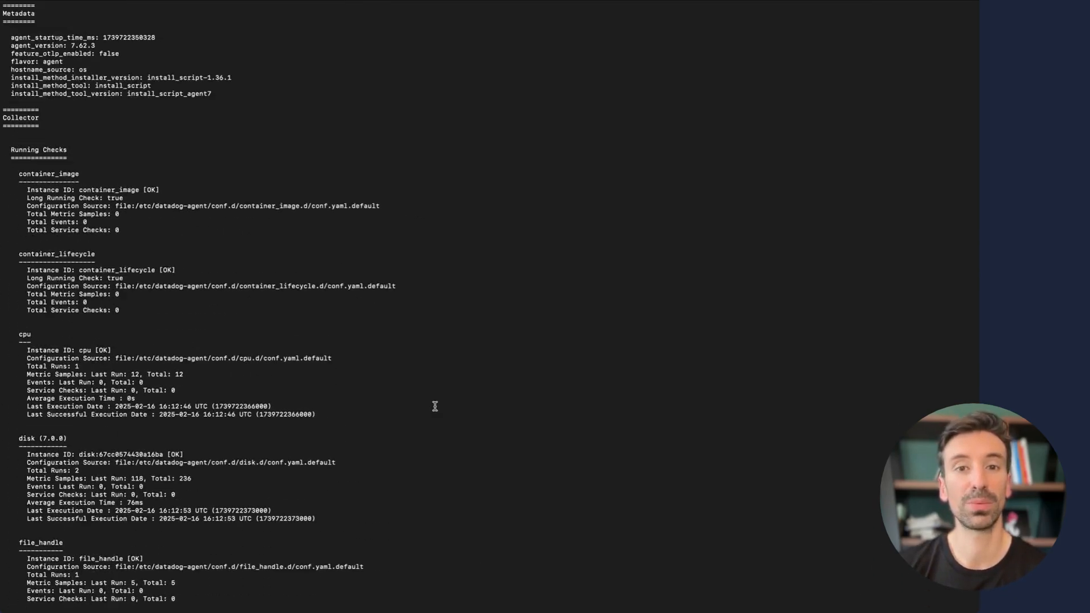
{"action": "scroll", "coordinate": [434, 406], "scroll_direction": "up", "scroll_amount": 8}
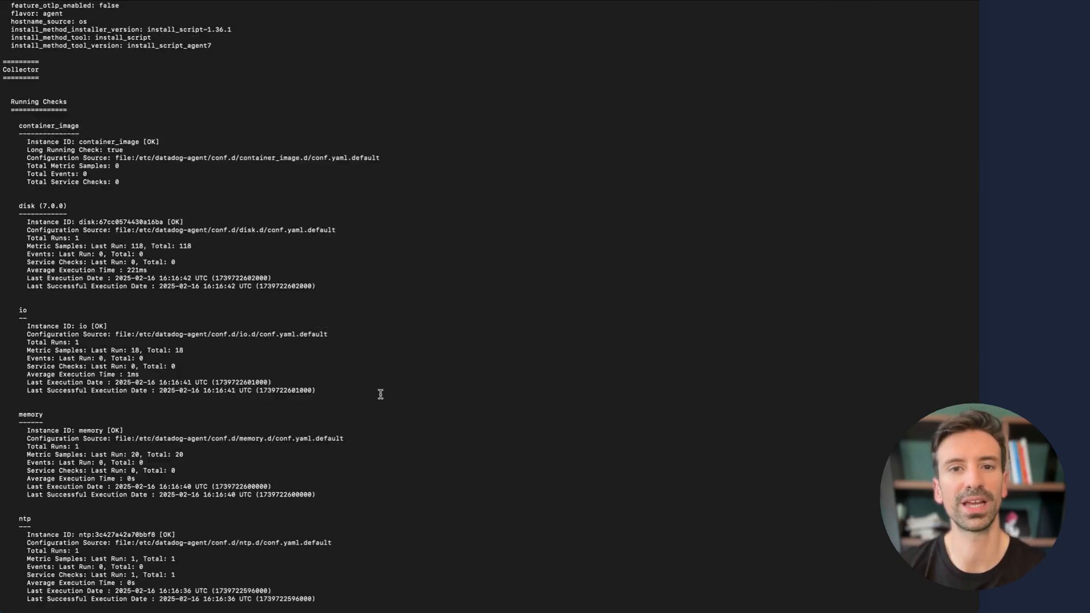
{"action": "scroll", "coordinate": [380, 394], "scroll_direction": "up", "scroll_amount": 15}
{"action": "scroll", "coordinate": [381, 394], "scroll_direction": "down", "scroll_amount": 20}
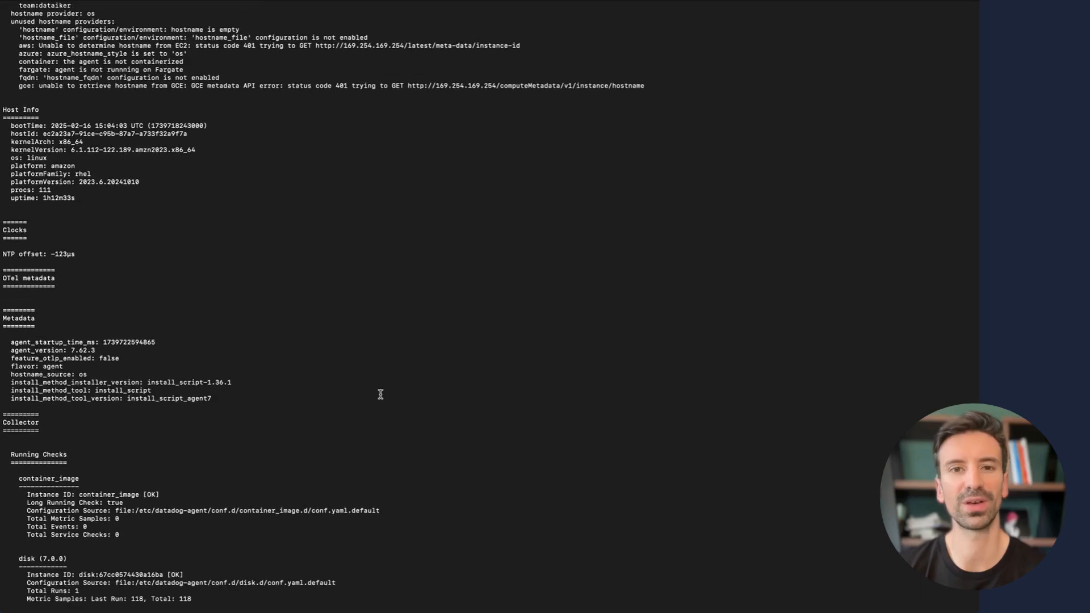
{"action": "scroll", "coordinate": [379, 394], "scroll_direction": "up", "scroll_amount": 12}
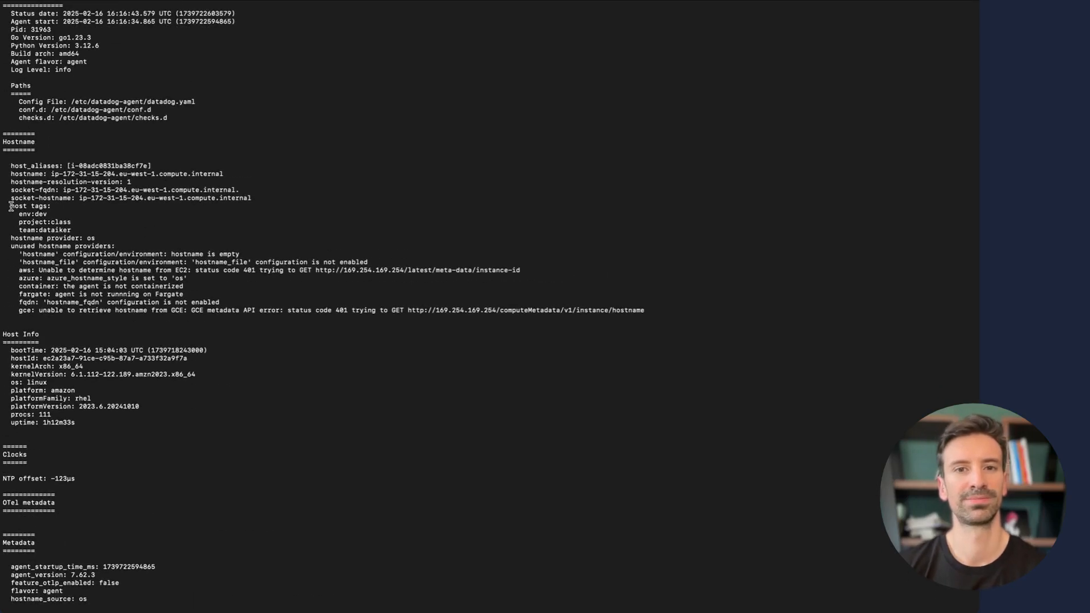
{"action": "left_click_drag", "start_coordinate": [12, 207], "coordinate": [82, 228]}
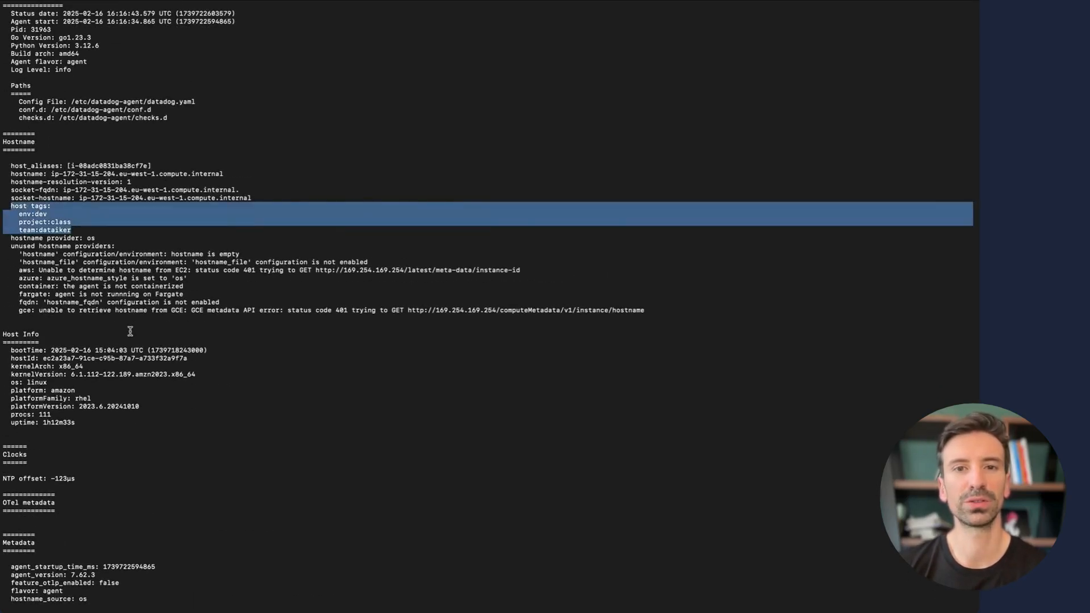
{"action": "left_click", "coordinate": [197, 437]}
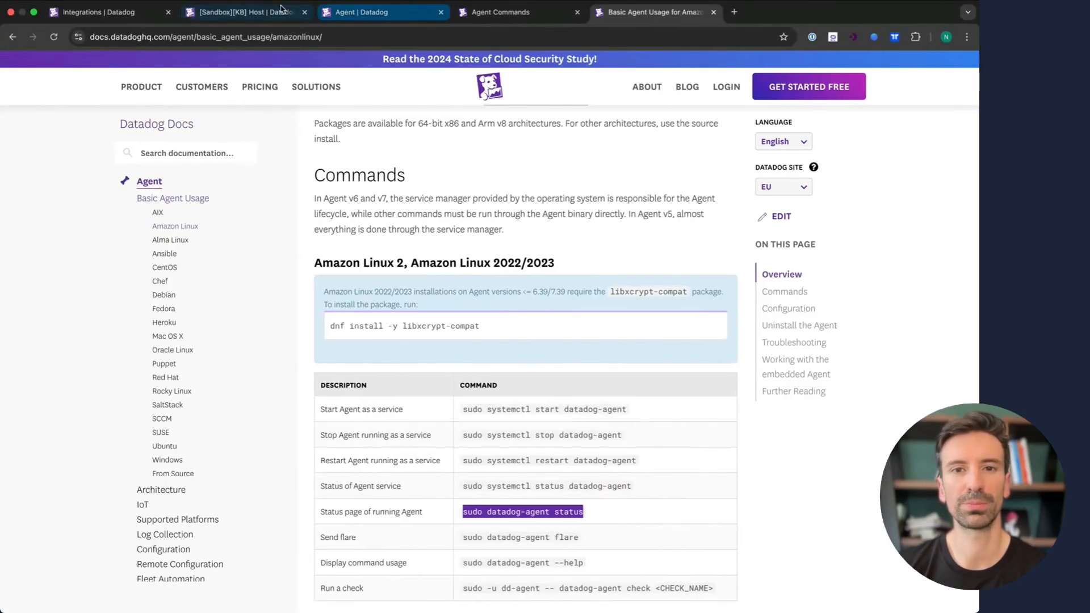
{"action": "left_click", "coordinate": [281, 12]}
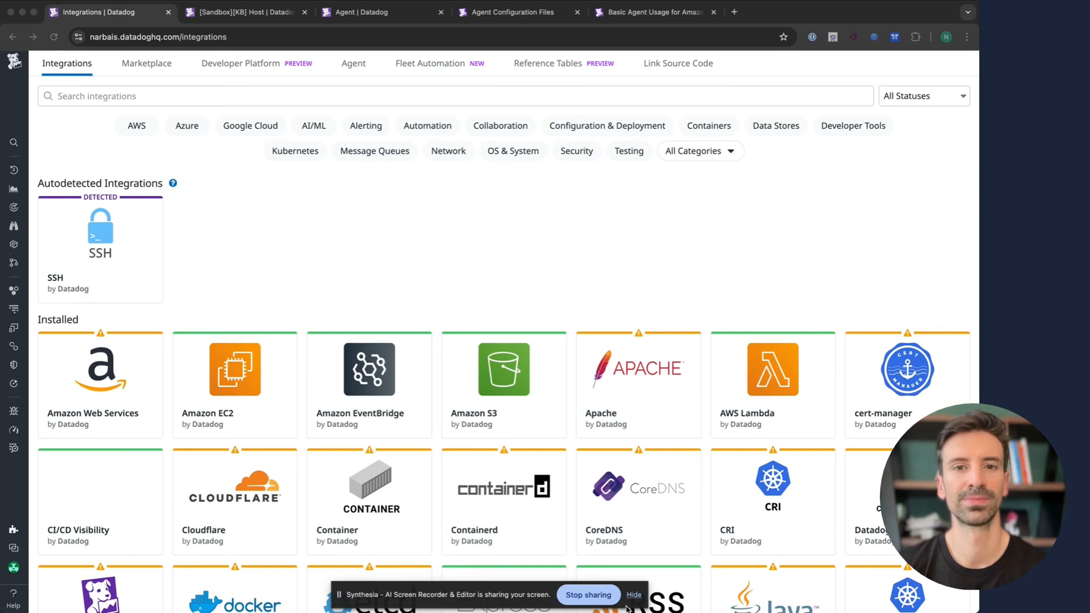
- Focus the Search integrations box on Datadog's Integrations page
{"action": "left_click", "coordinate": [634, 594]}
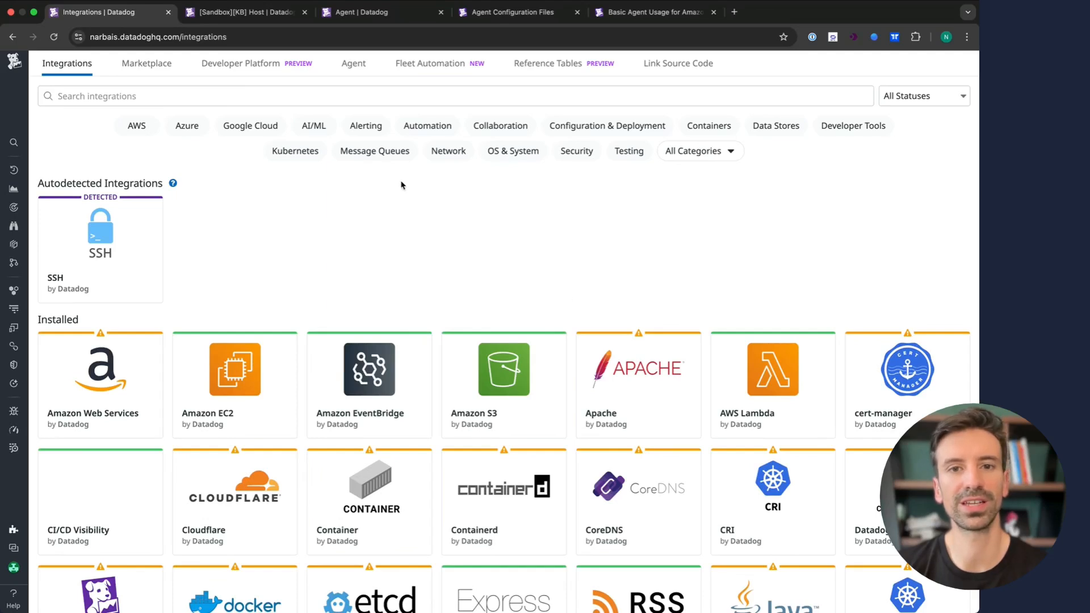
{"action": "left_click", "coordinate": [328, 97]}
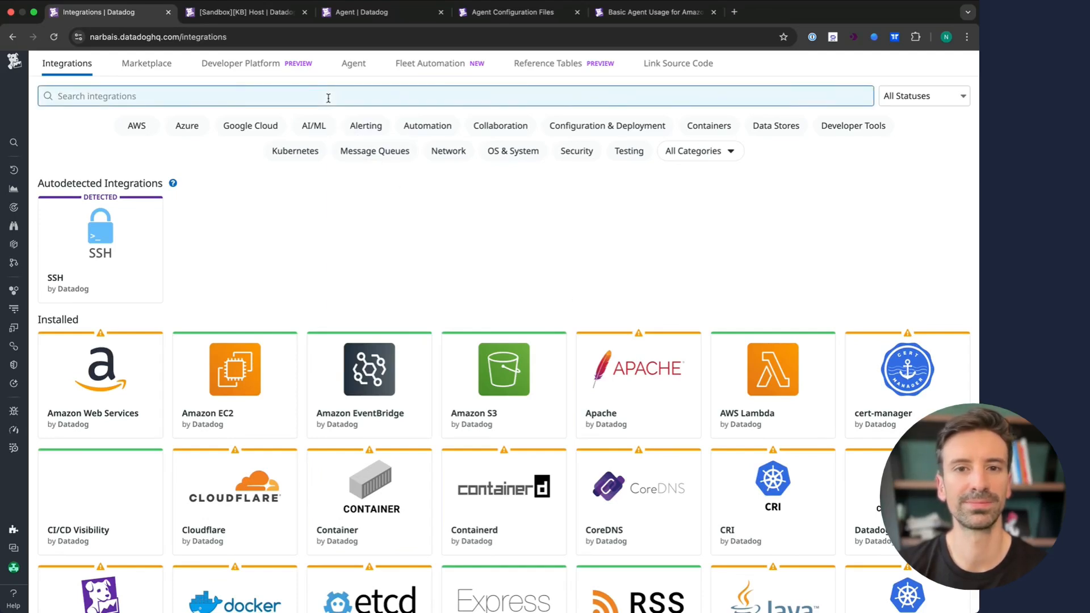
- Search 'apache', open the Apache integration, and read its Configure tab including apache_status_url
{"action": "type", "text": "apache"}
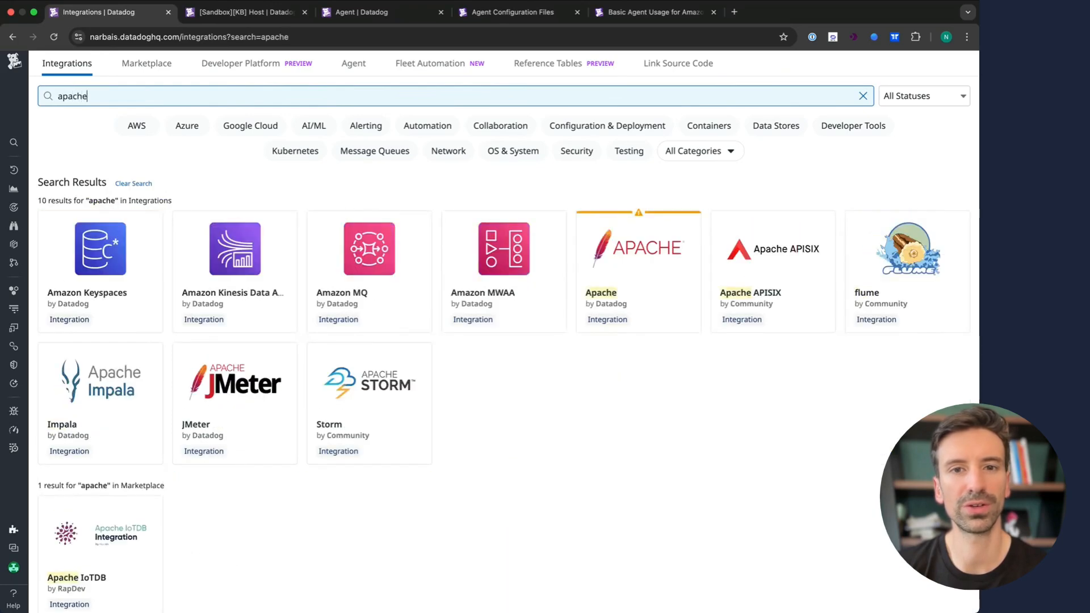
{"action": "left_click", "coordinate": [634, 253]}
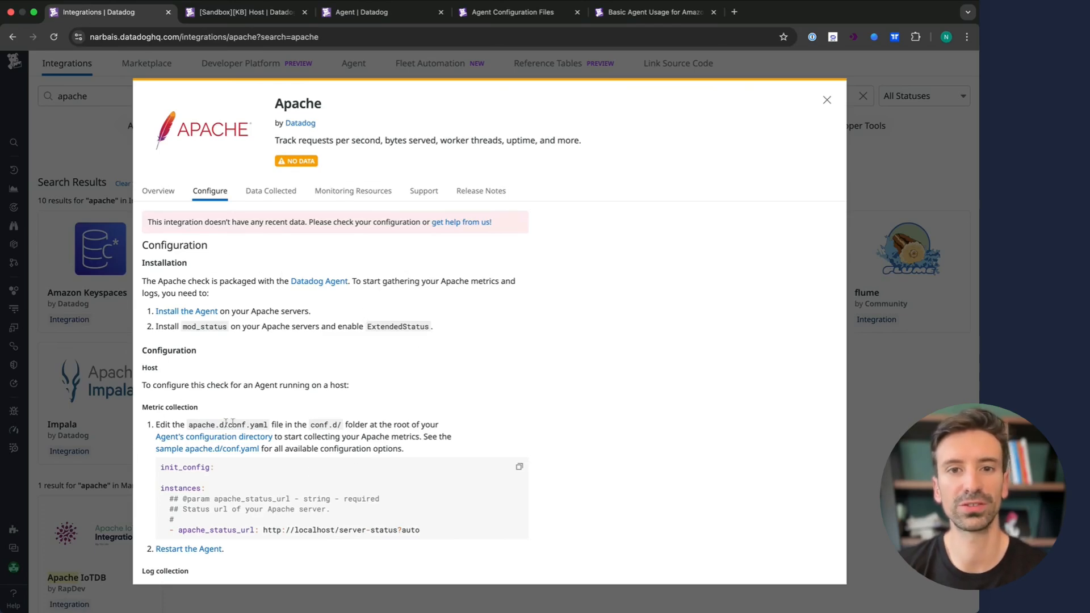
{"action": "scroll", "coordinate": [233, 462], "scroll_direction": "down", "scroll_amount": 2}
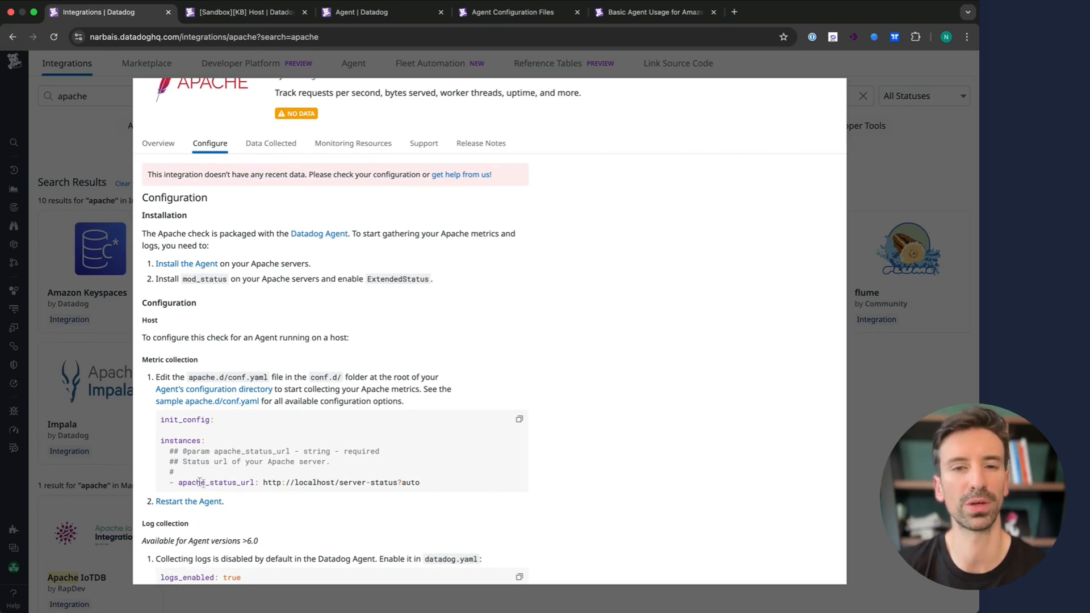
{"action": "left_click_drag", "start_coordinate": [187, 481], "coordinate": [331, 485]}
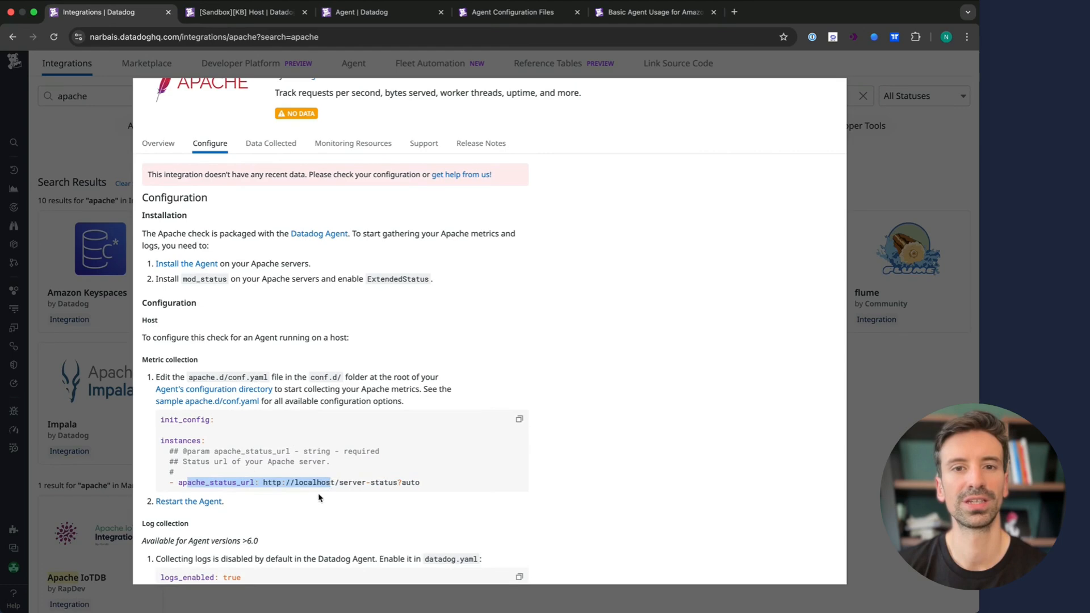
{"action": "left_click", "coordinate": [320, 498]}
{"action": "left_click_drag", "start_coordinate": [235, 504], "coordinate": [162, 501]}
{"action": "scroll", "coordinate": [269, 540], "scroll_direction": "down", "scroll_amount": 3}
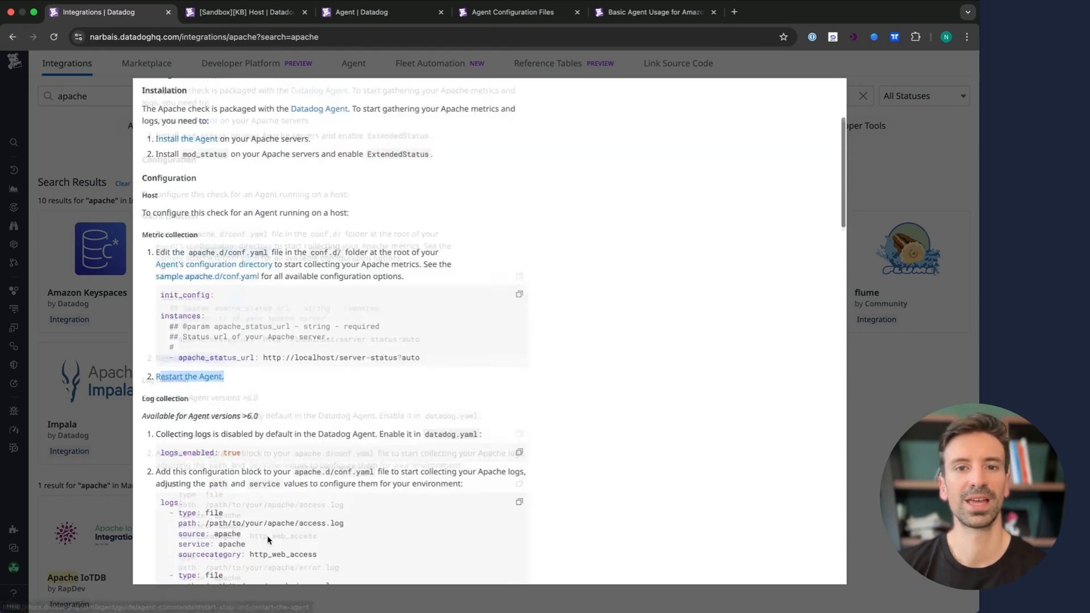
{"action": "scroll", "coordinate": [236, 324], "scroll_direction": "down", "scroll_amount": 3}
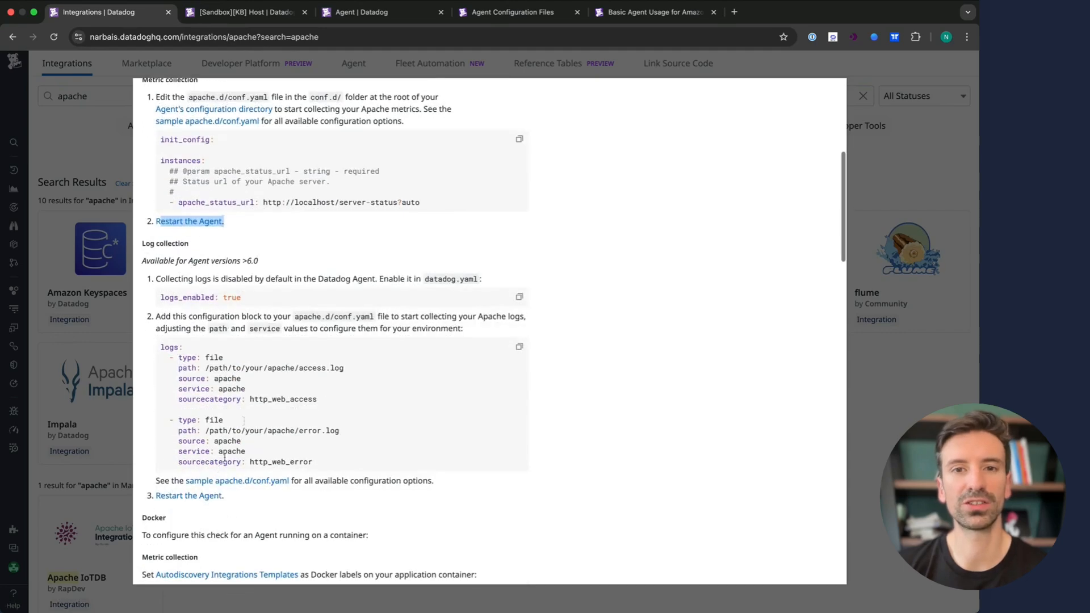
{"action": "scroll", "coordinate": [244, 448], "scroll_direction": "down", "scroll_amount": 8}
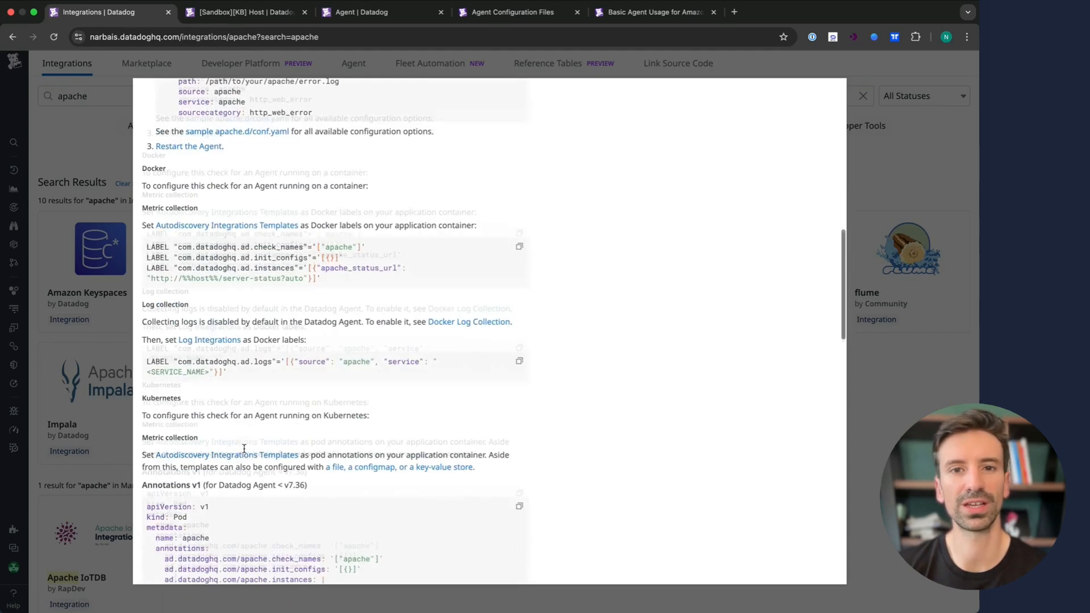
{"action": "scroll", "coordinate": [244, 448], "scroll_direction": "down", "scroll_amount": 15}
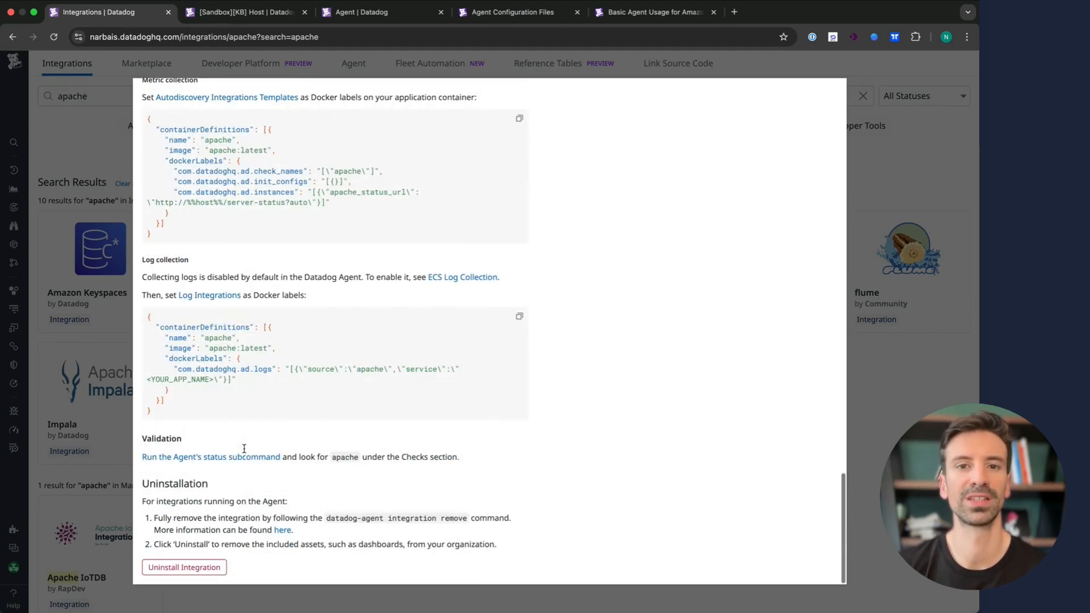
{"action": "scroll", "coordinate": [244, 448], "scroll_direction": "up", "scroll_amount": 20}
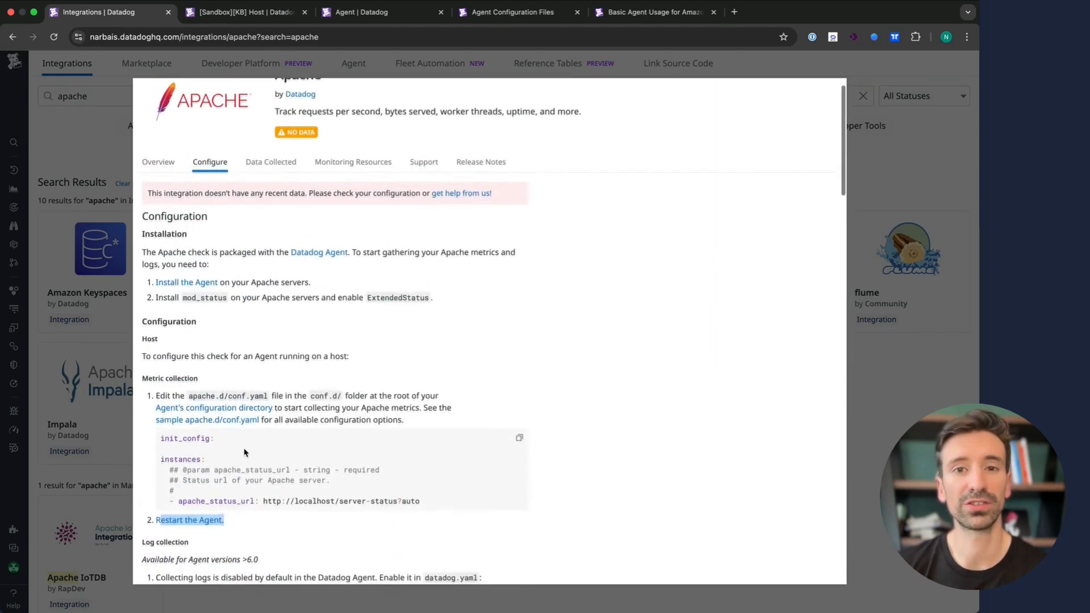
{"action": "scroll", "coordinate": [244, 449], "scroll_direction": "up", "scroll_amount": 1}
{"action": "left_click", "coordinate": [374, 449]}
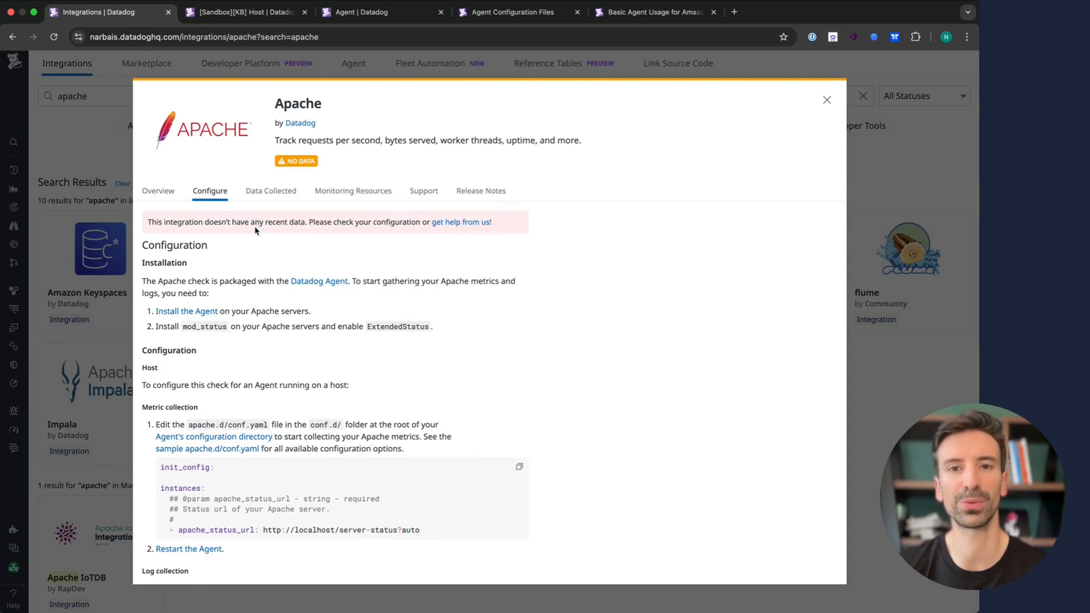
- Review the Apache integration's Data Collected tab, then its Monitoring Resources
{"action": "left_click", "coordinate": [272, 193]}
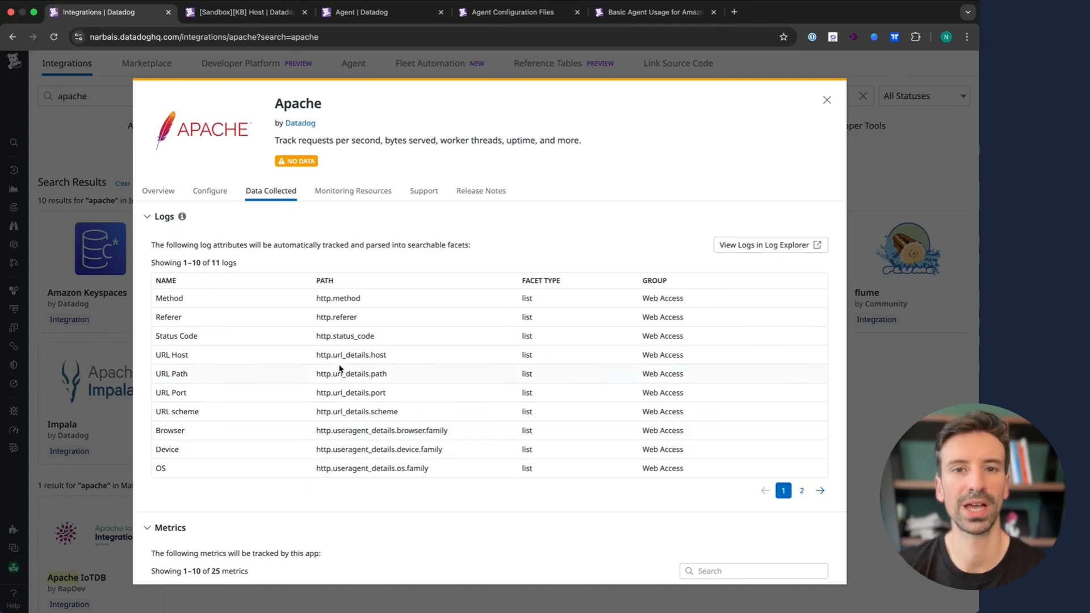
{"action": "scroll", "coordinate": [338, 482], "scroll_direction": "down", "scroll_amount": 5}
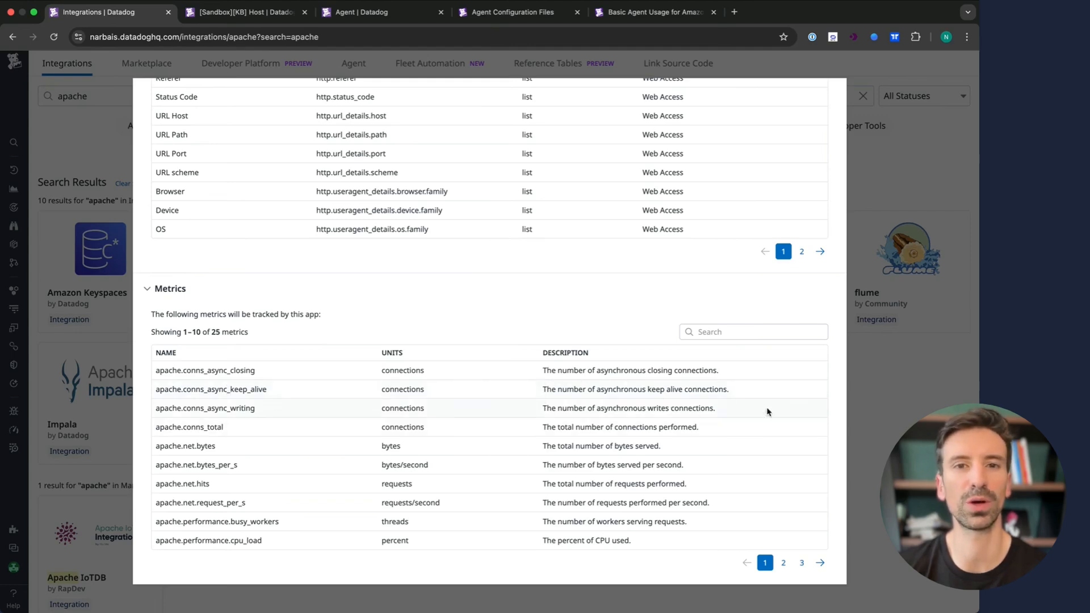
{"action": "scroll", "coordinate": [555, 390], "scroll_direction": "up", "scroll_amount": 5}
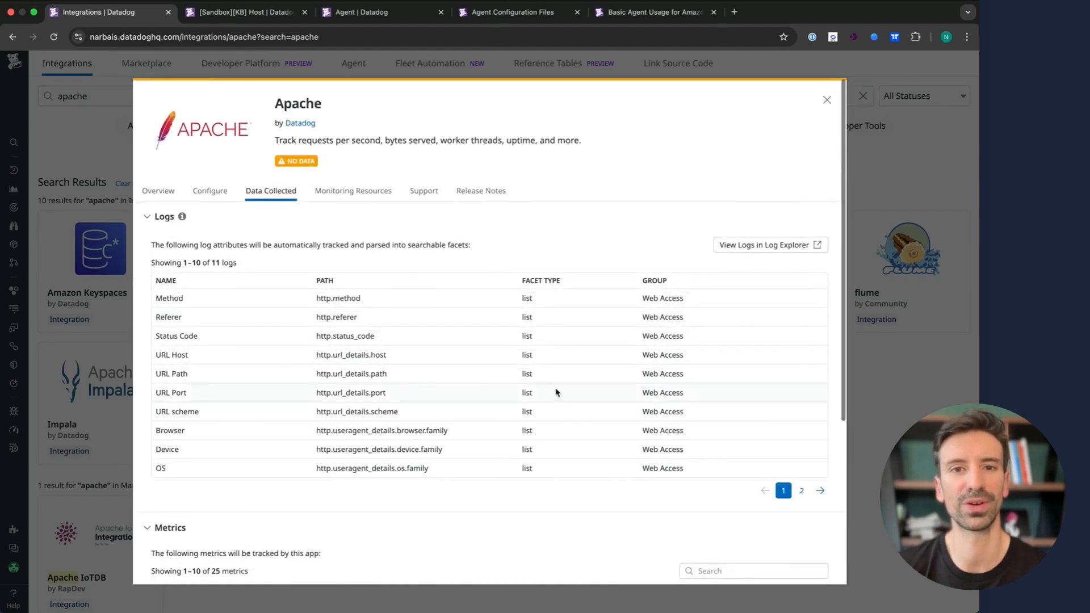
{"action": "left_click", "coordinate": [360, 194]}
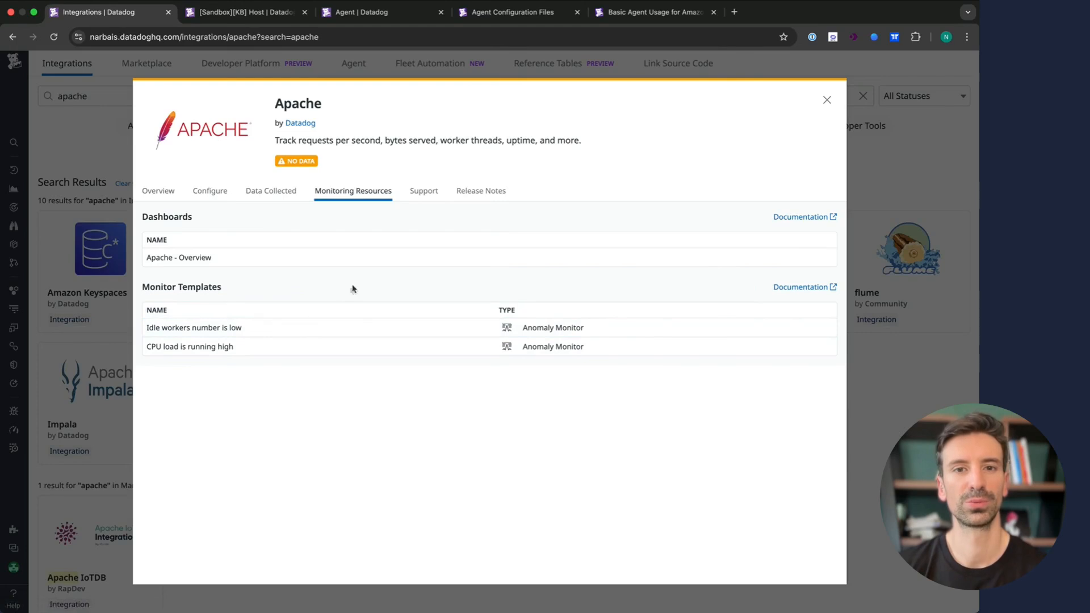
- Open the Apache - Overview dashboard, scroll through it, and close its tab
{"action": "left_click", "coordinate": [370, 261]}
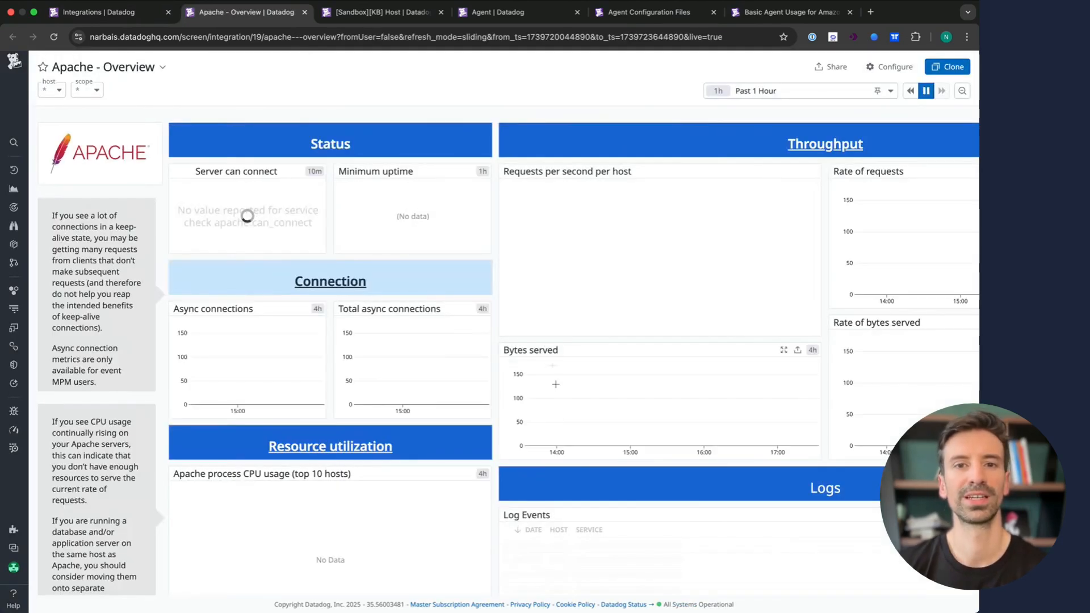
{"action": "scroll", "coordinate": [486, 458], "scroll_direction": "down", "scroll_amount": 4}
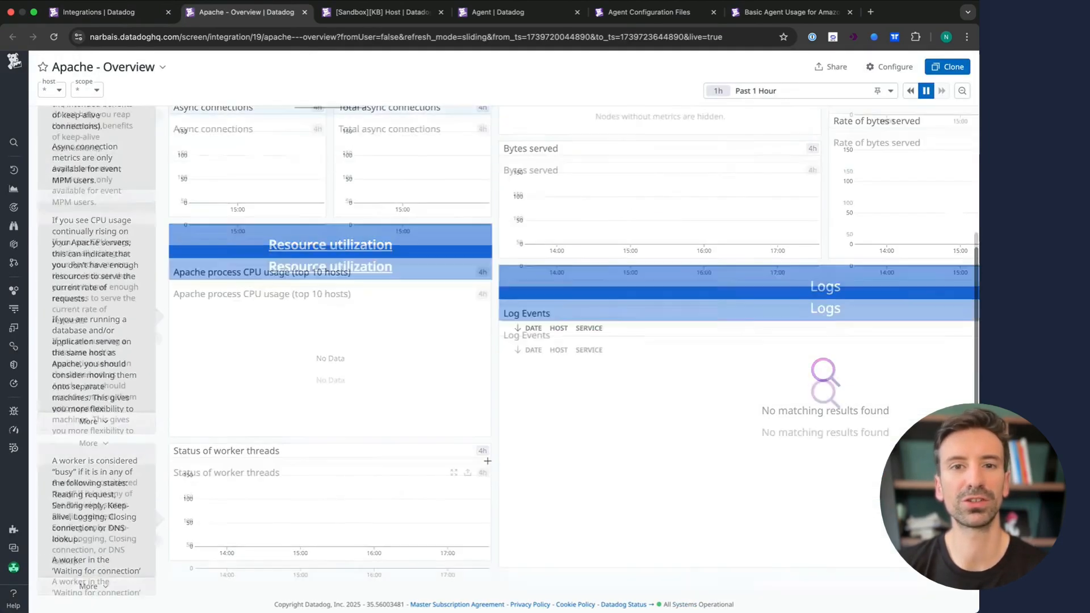
{"action": "scroll", "coordinate": [487, 461], "scroll_direction": "up", "scroll_amount": 4}
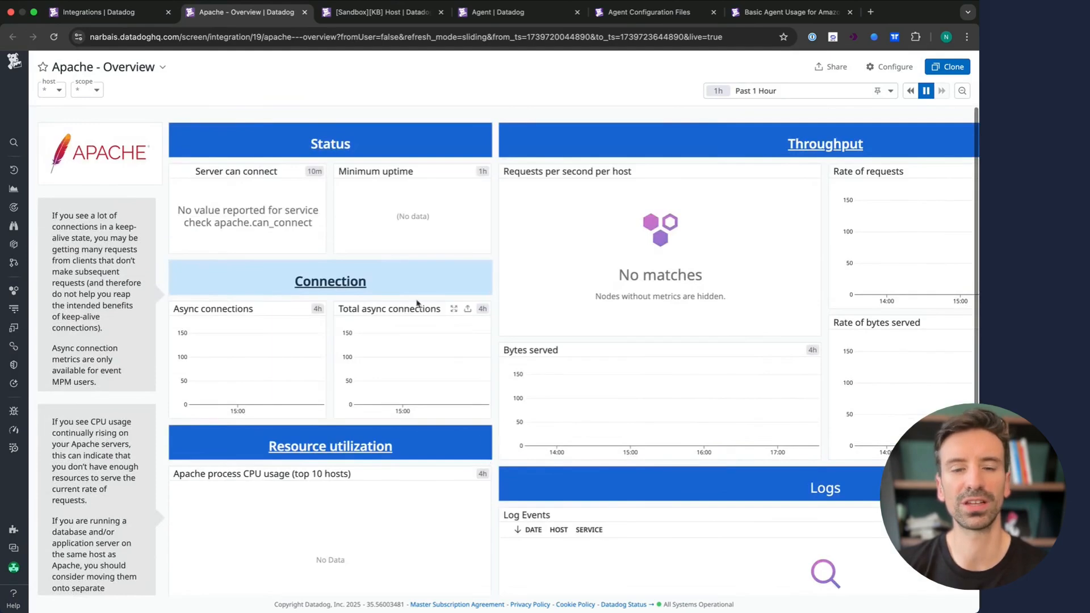
{"action": "left_click", "coordinate": [304, 12]}
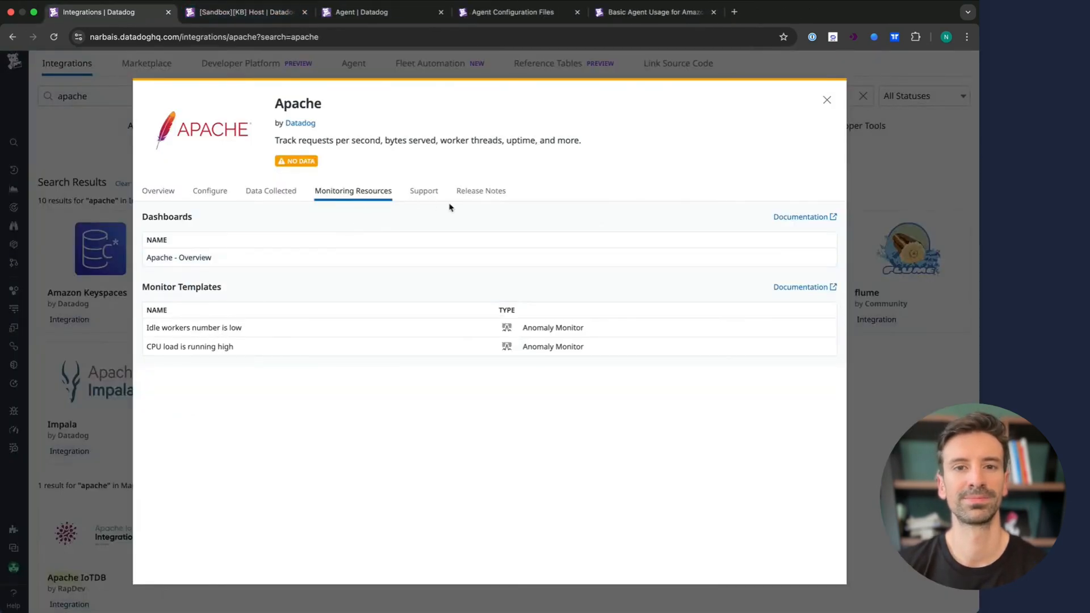
- Replace the apache search with 'redis' and review the Redis integration's Configure tab
{"action": "key", "text": "Escape"}
{"action": "left_click", "coordinate": [306, 97]}
{"action": "key", "text": "super+a"}
{"action": "type", "text": "reid"}
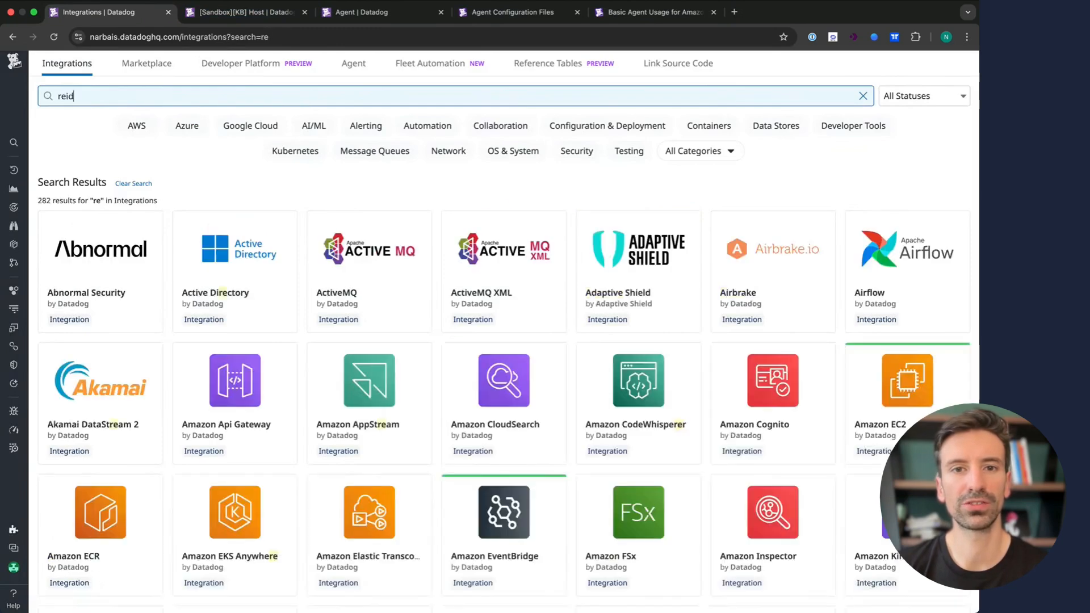
{"action": "key", "text": "BackSpace"}
{"action": "key", "text": "BackSpace"}
{"action": "type", "text": "dis"}
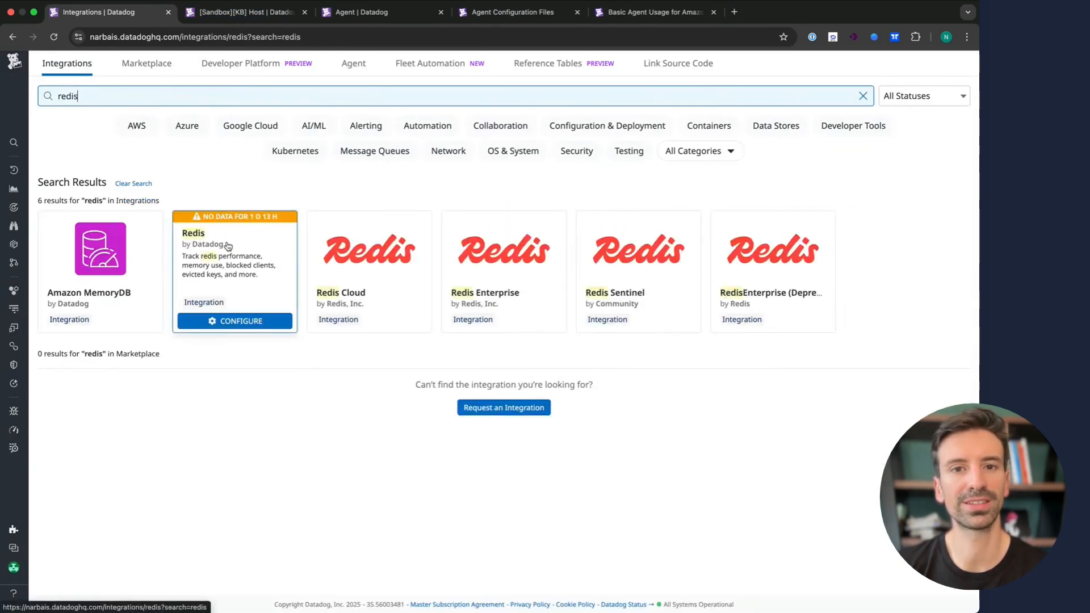
{"action": "left_click", "coordinate": [228, 246]}
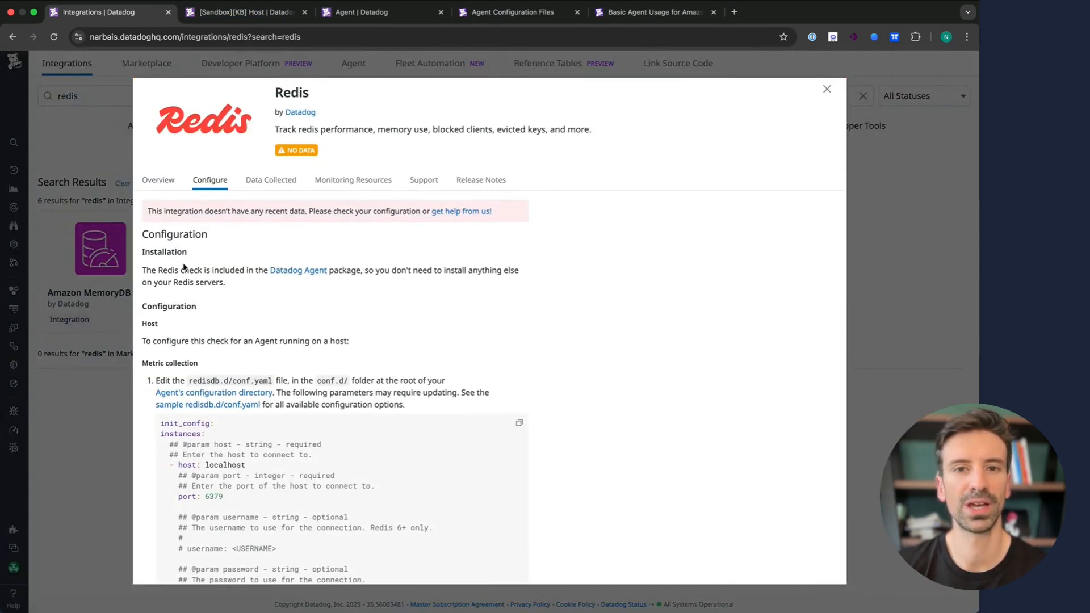
{"action": "scroll", "coordinate": [197, 337], "scroll_direction": "down", "scroll_amount": 5}
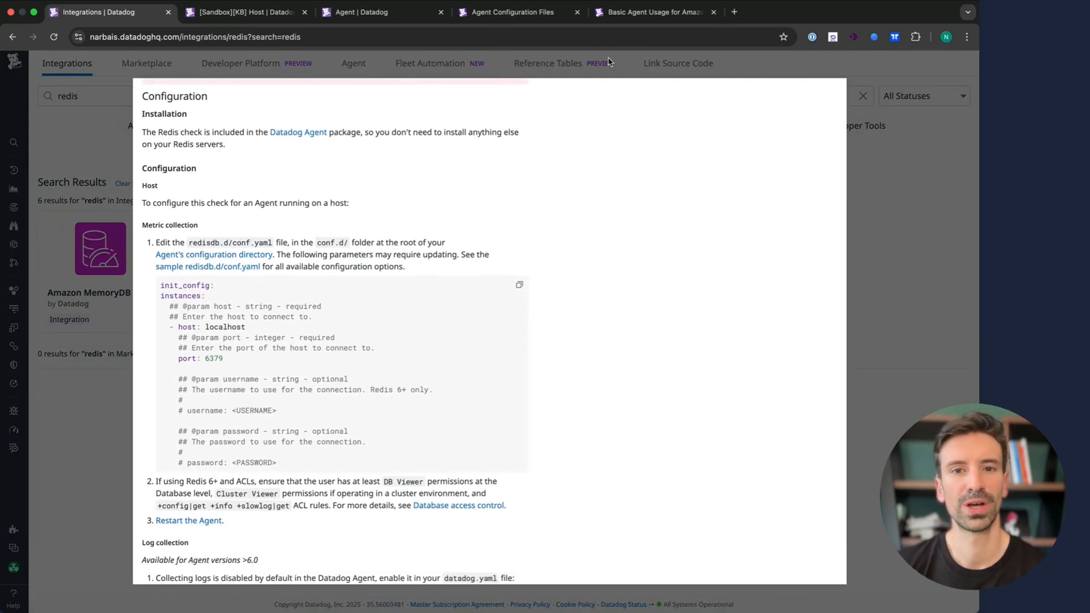
- Select the Linux path /etc/datadog-agent/conf.d/ on the Agent Configuration Files docs page
{"action": "left_click", "coordinate": [624, 12]}
{"action": "left_click", "coordinate": [513, 13]}
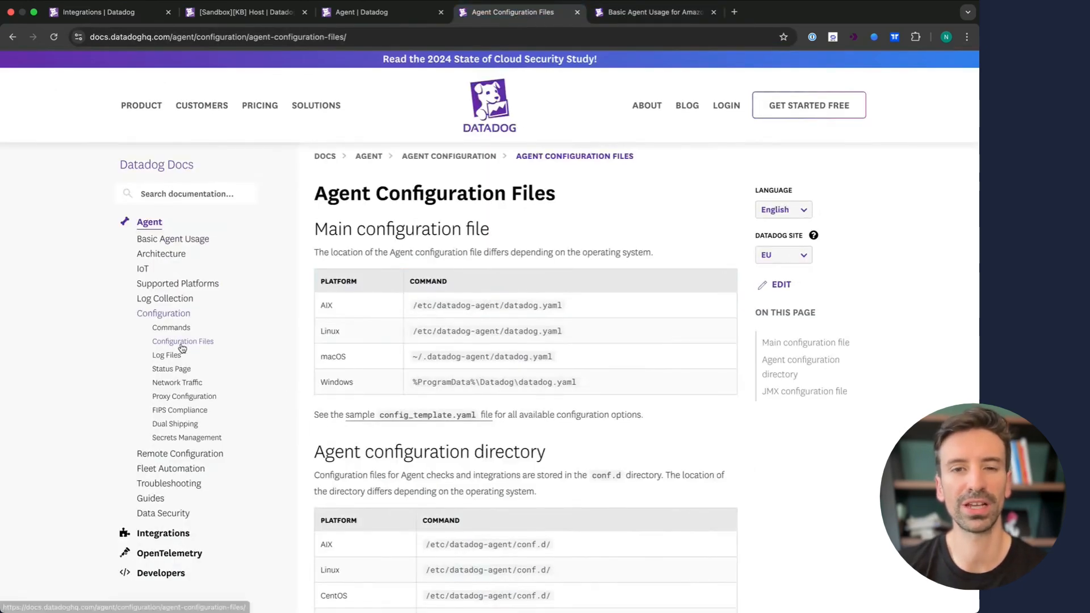
{"action": "scroll", "coordinate": [474, 371], "scroll_direction": "down", "scroll_amount": 4}
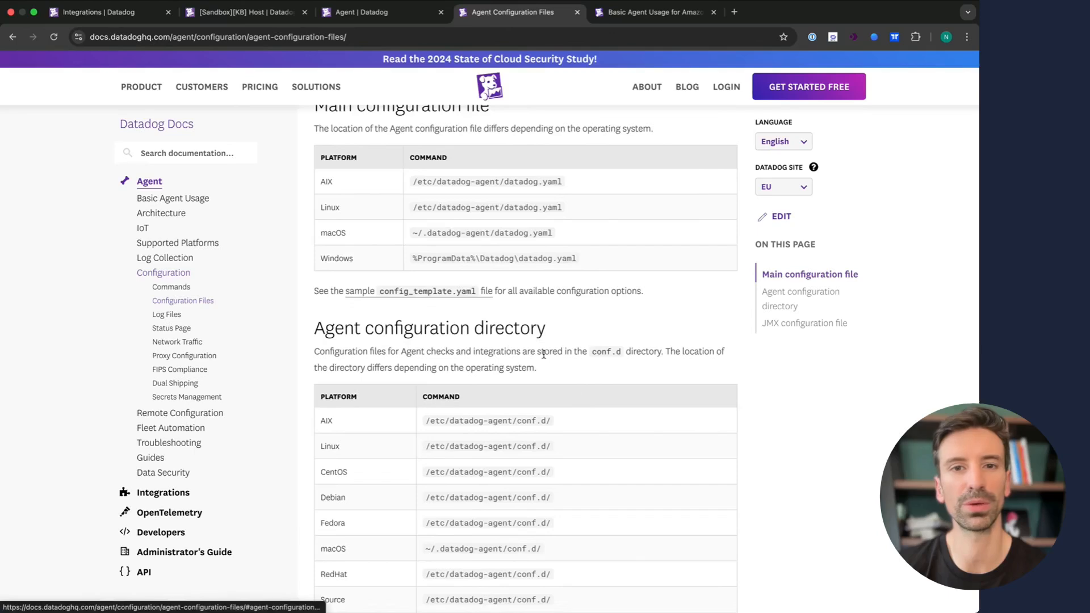
{"action": "triple_click", "coordinate": [525, 447]}
{"action": "key", "text": "super+c"}
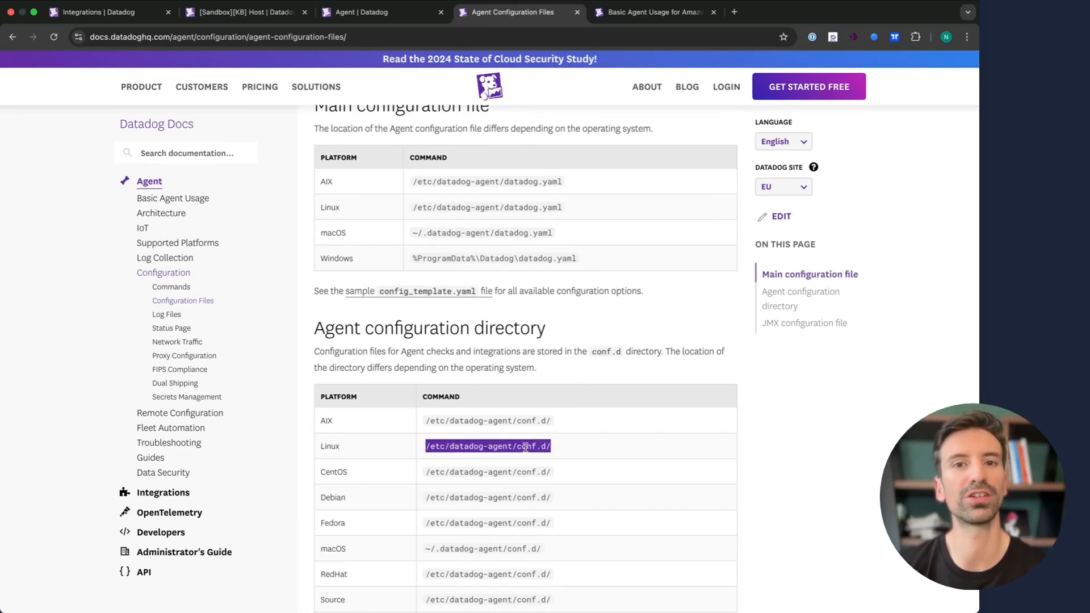
- Change into /etc/datadog-agent/conf.d/ and list its integration folders, locating redisdb.d
{"action": "key", "text": "super+Tab"}
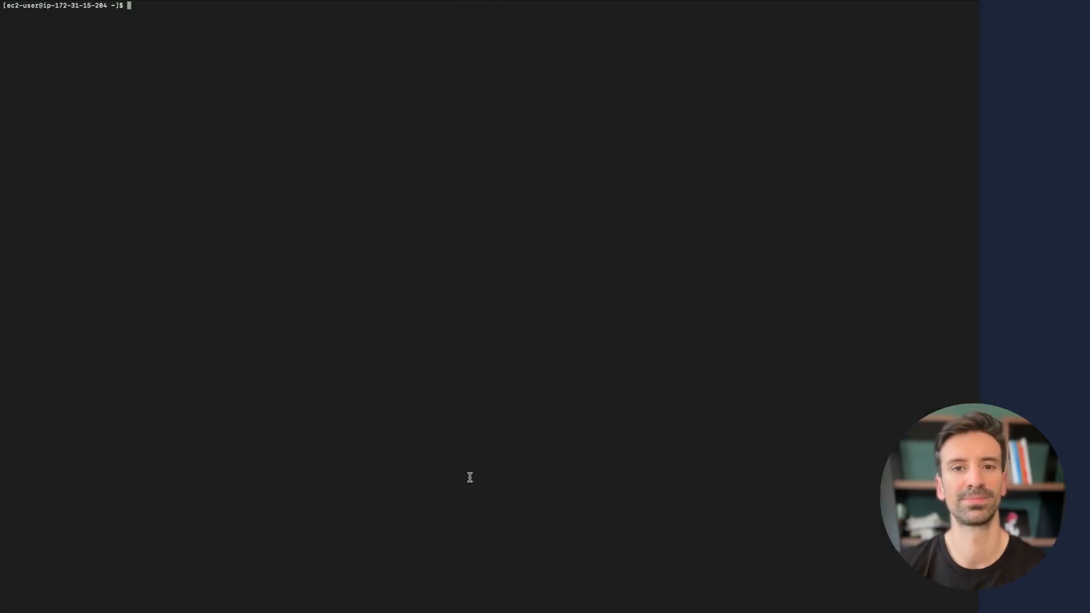
{"action": "type", "text": "cd"}
{"action": "key", "text": "super+v"}
{"action": "key", "text": "Return"}
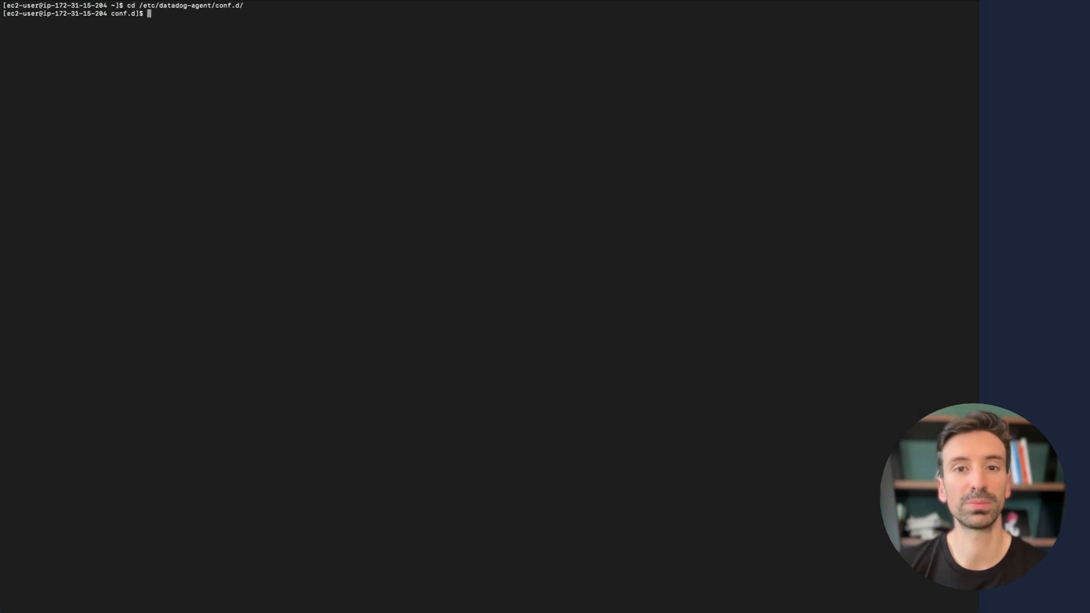
{"action": "type", "text": "ll"}
{"action": "key", "text": "Return"}
{"action": "scroll", "coordinate": [474, 400], "scroll_direction": "up", "scroll_amount": 7}
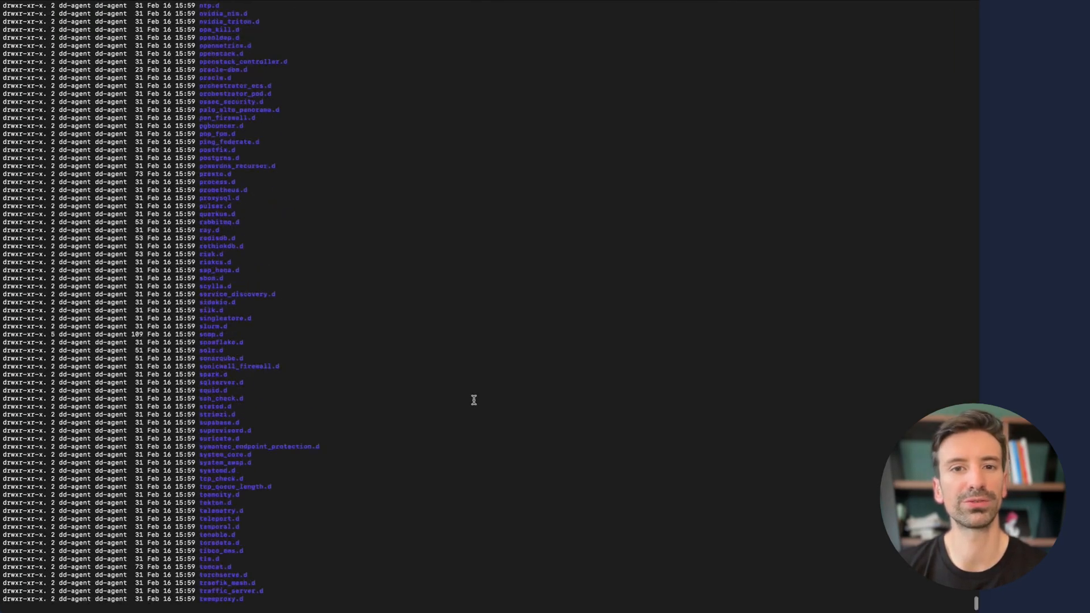
{"action": "scroll", "coordinate": [474, 400], "scroll_direction": "down", "scroll_amount": 7}
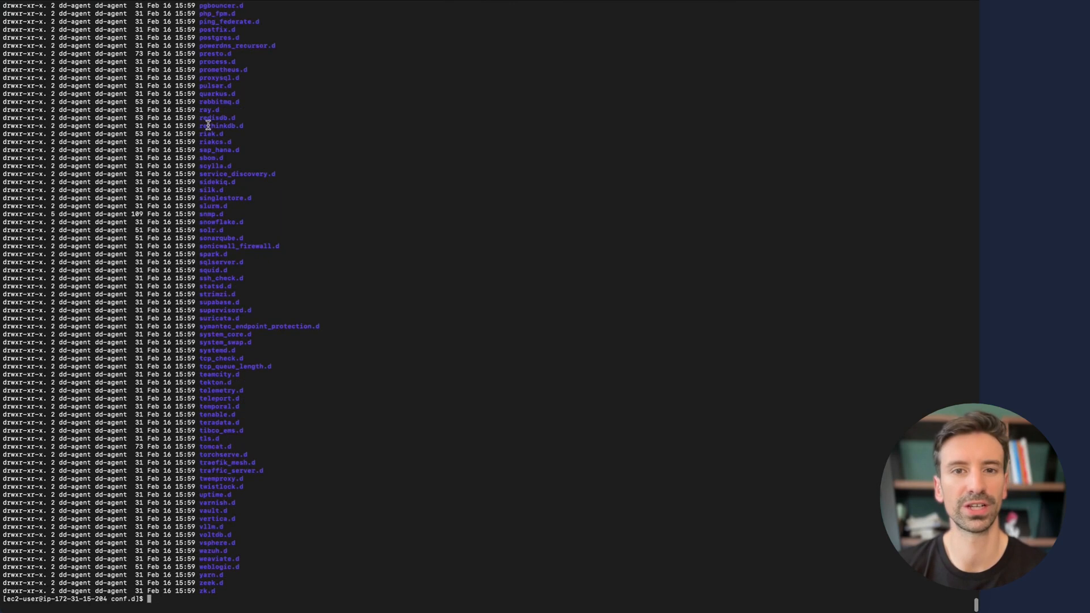
{"action": "left_click_drag", "start_coordinate": [199, 117], "coordinate": [246, 117]}
{"action": "left_click", "coordinate": [375, 328]}
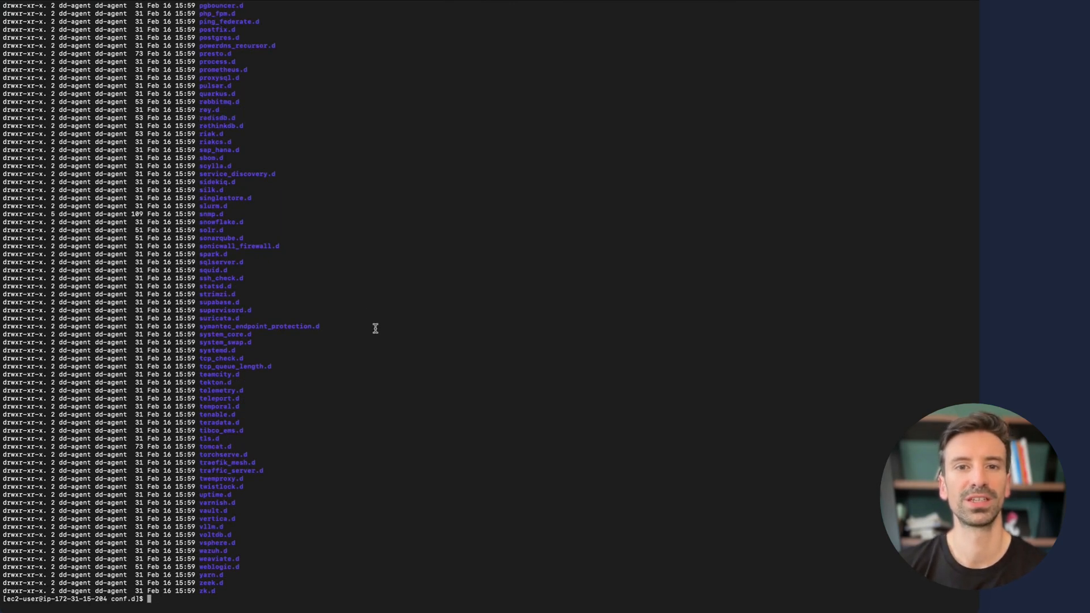
- Enter redisdb.d, list its files, and print conf.yaml.example with cat
{"action": "type", "text": "cd redisdb.d/"}
{"action": "key", "text": "Return"}
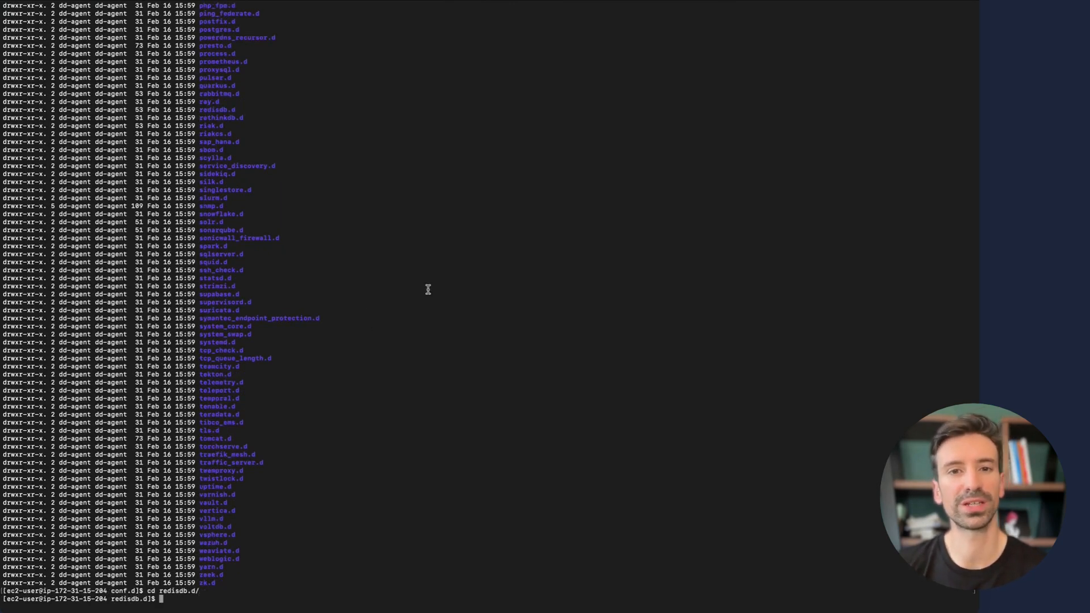
{"action": "type", "text": "ll"}
{"action": "key", "text": "Return"}
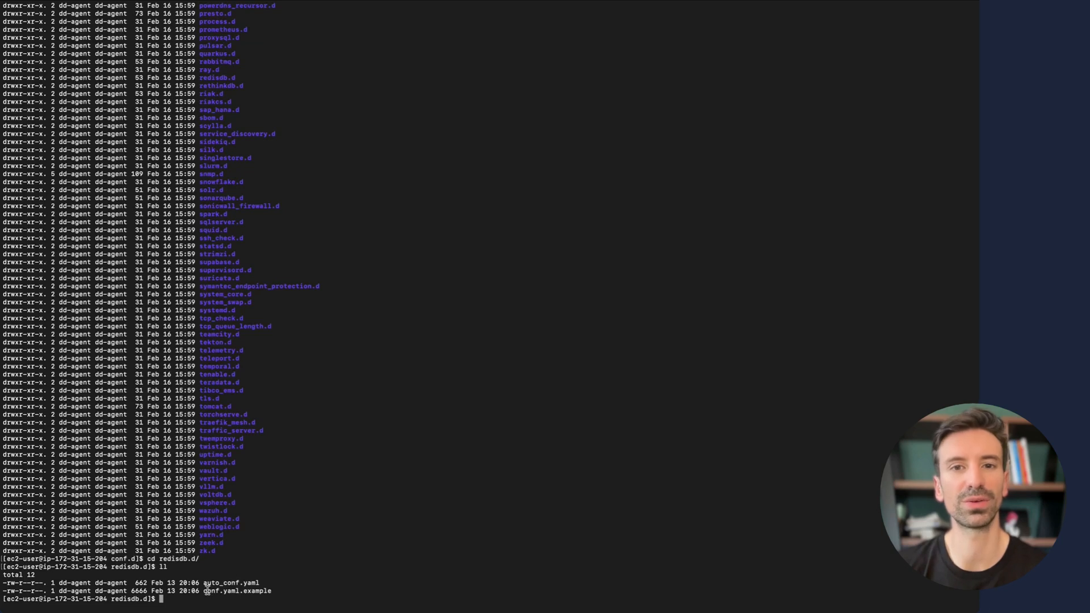
{"action": "left_click_drag", "start_coordinate": [203, 591], "coordinate": [273, 591]}
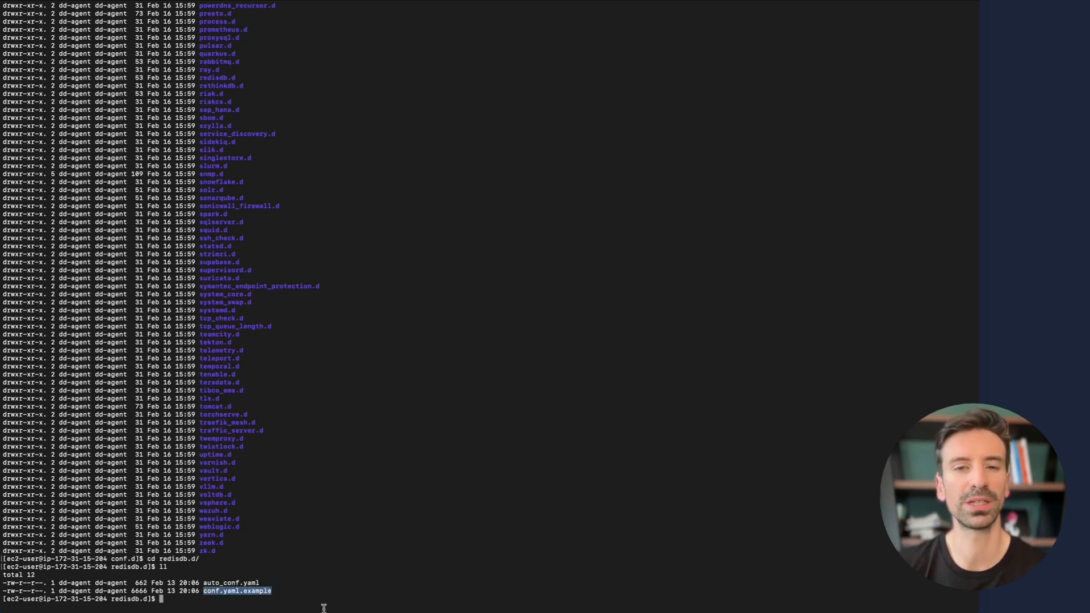
{"action": "left_click", "coordinate": [296, 597]}
{"action": "type", "text": "c"}
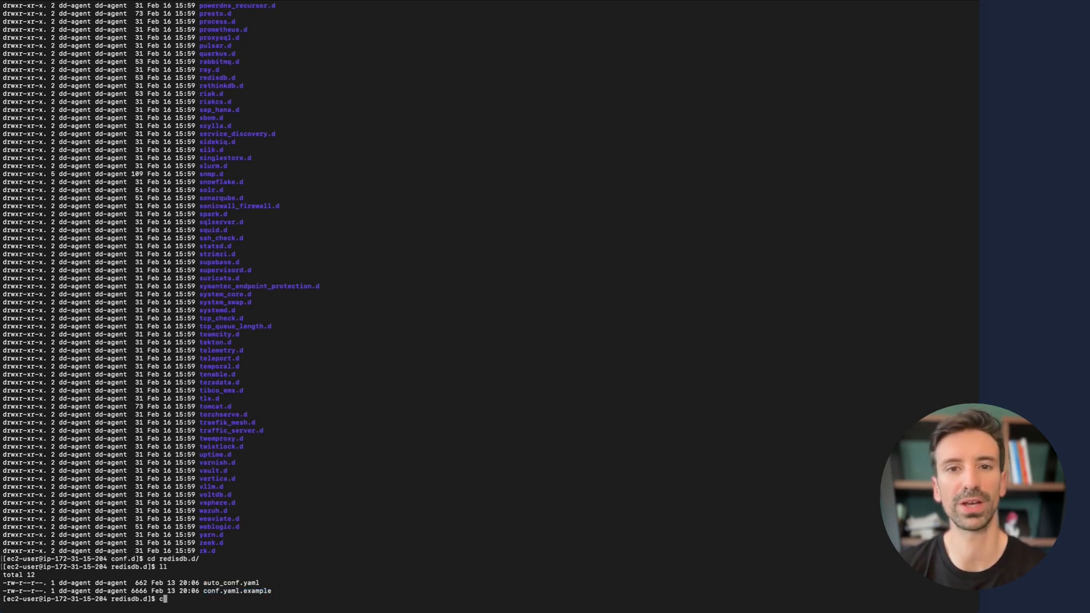
{"action": "type", "text": "at conf.yaml.example"}
{"action": "key", "text": "Return"}
{"action": "scroll", "coordinate": [284, 448], "scroll_direction": "up", "scroll_amount": 20}
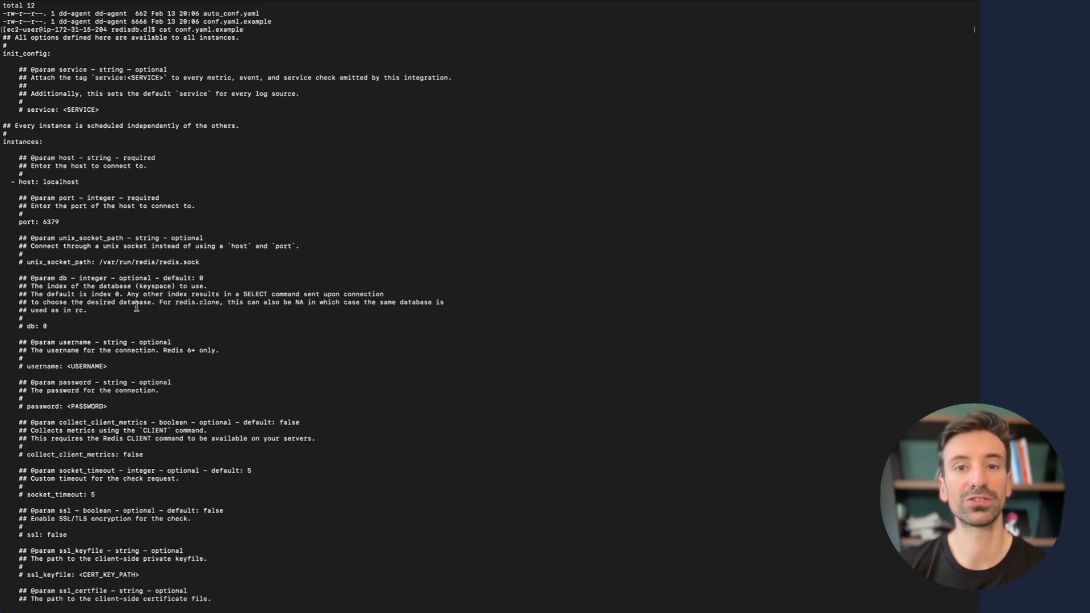
- Copy the sample Redis configuration block and open conf.yaml in vim, quitting without saving
{"action": "scroll", "coordinate": [100, 312], "scroll_direction": "down", "scroll_amount": 20}
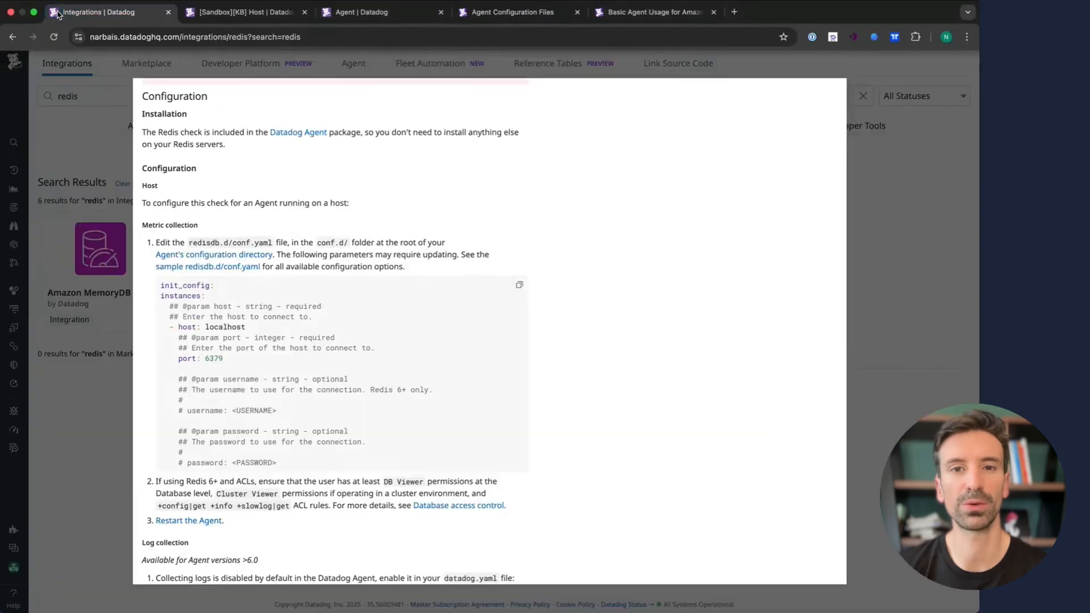
{"action": "left_click", "coordinate": [518, 288]}
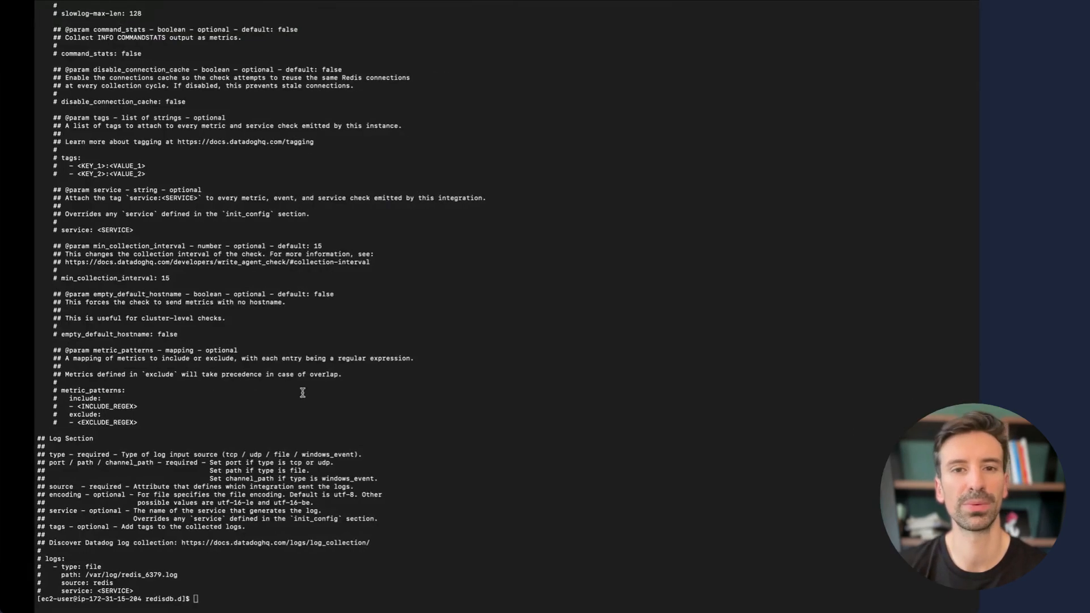
{"action": "type", "text": "vim conf."}
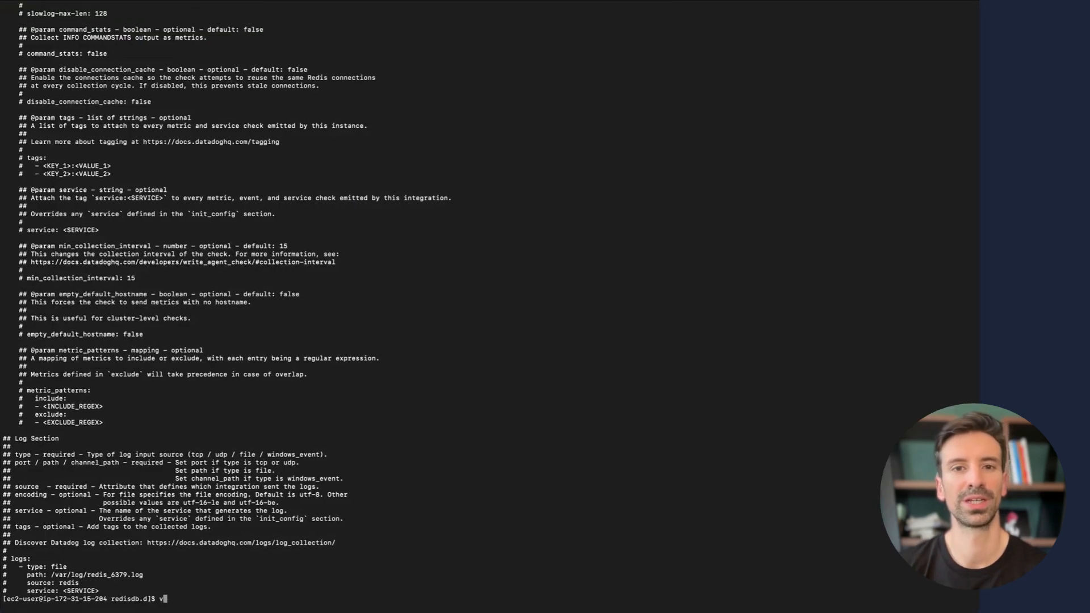
{"action": "type", "text": "yaml"}
{"action": "key", "text": "Return"}
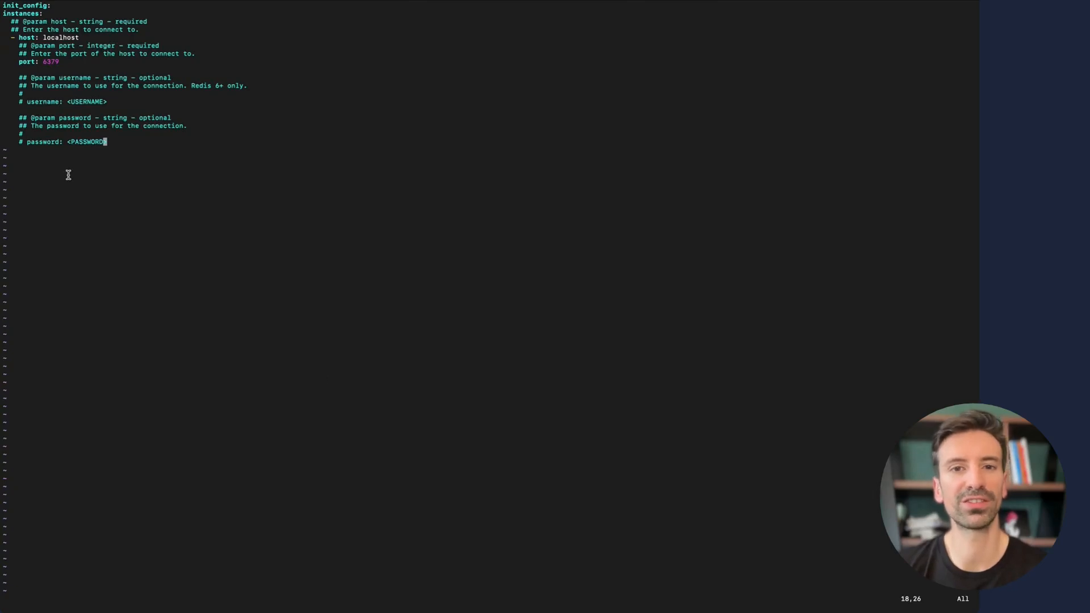
{"action": "type", "text": ":wq"}
{"action": "key", "text": "Return"}
{"action": "type", "text": ":"}
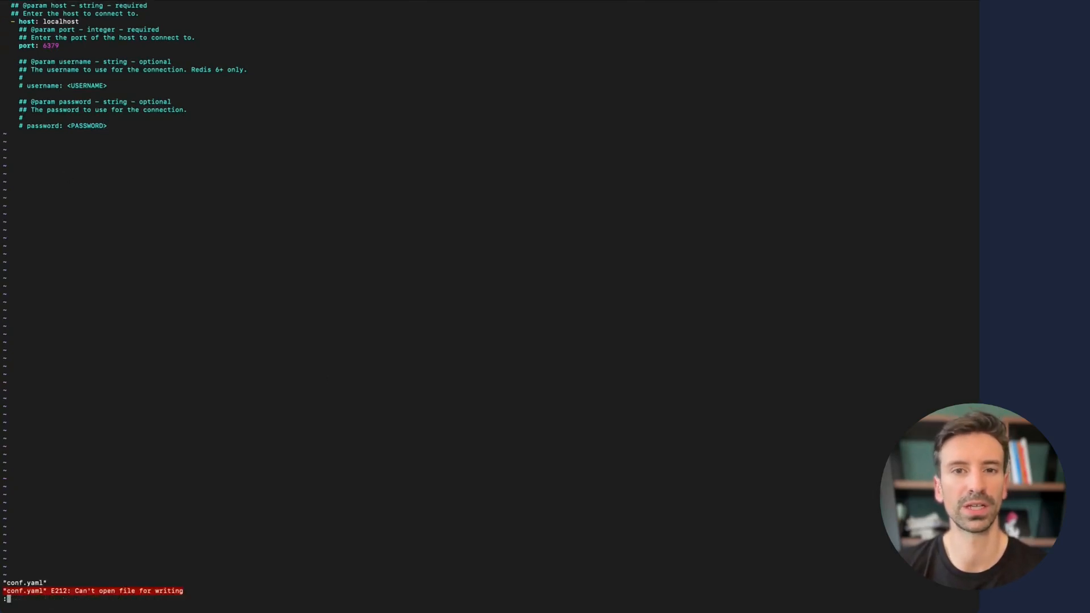
{"action": "type", "text": "q!"}
{"action": "key", "text": "Return"}
- Reopen conf.yaml with sudo, paste in the Redis configuration, and save it with :wq
{"action": "key", "text": "Up"}
{"action": "key", "text": "alt+Left"}
{"action": "key", "text": "alt+Left"}
{"action": "key", "text": "alt+Left"}
{"action": "type", "text": "sudo"}
{"action": "key", "text": "Return"}
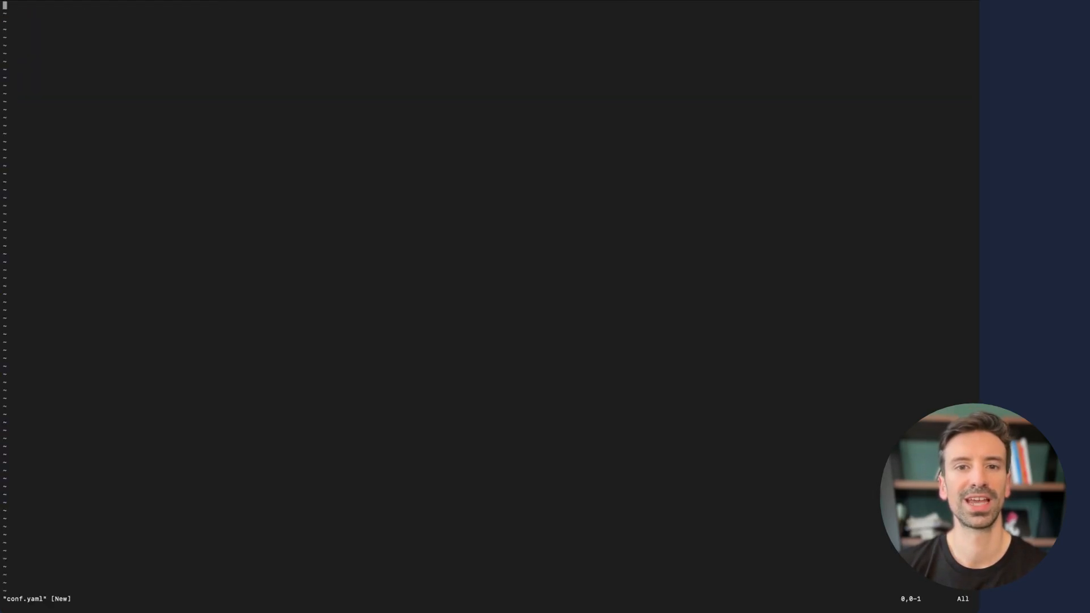
{"action": "key", "text": "super+v"}
{"action": "type", "text": ":wq"}
{"action": "key", "text": "Return"}
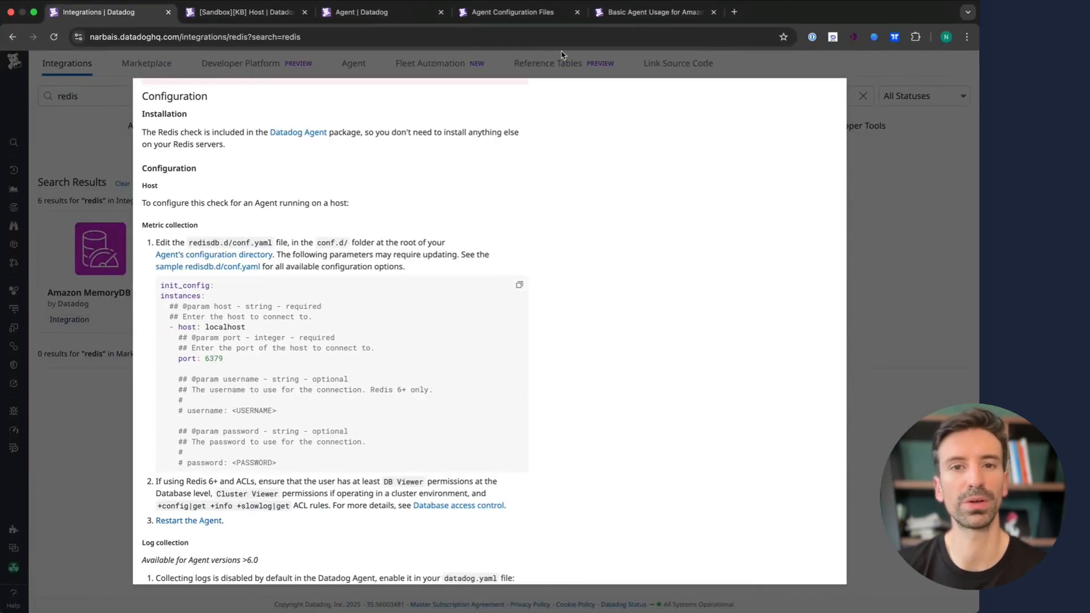
- Bring up the Amazon Linux Basic Agent Usage docs and scroll to the agent commands table
{"action": "left_click", "coordinate": [642, 17]}
{"action": "scroll", "coordinate": [509, 530], "scroll_direction": "down", "scroll_amount": 2}
{"action": "scroll", "coordinate": [509, 530], "scroll_direction": "down", "scroll_amount": 1}
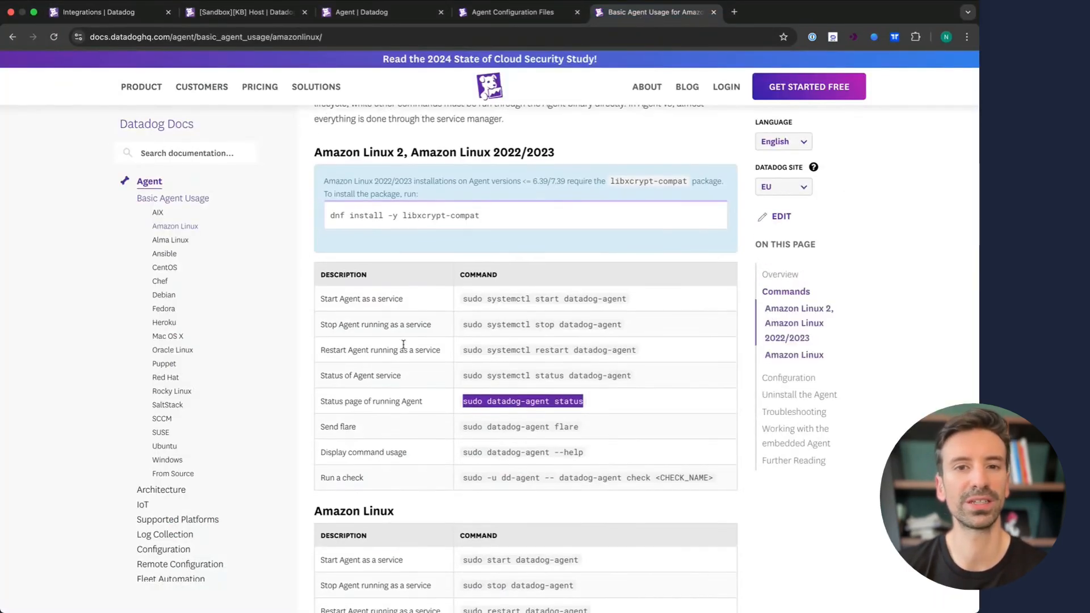
- Copy the restart command from the docs and run 'sudo systemctl restart datadog-agent' in Terminal
{"action": "triple_click", "coordinate": [502, 350]}
{"action": "key", "text": "super+c"}
{"action": "key", "text": "super+Tab"}
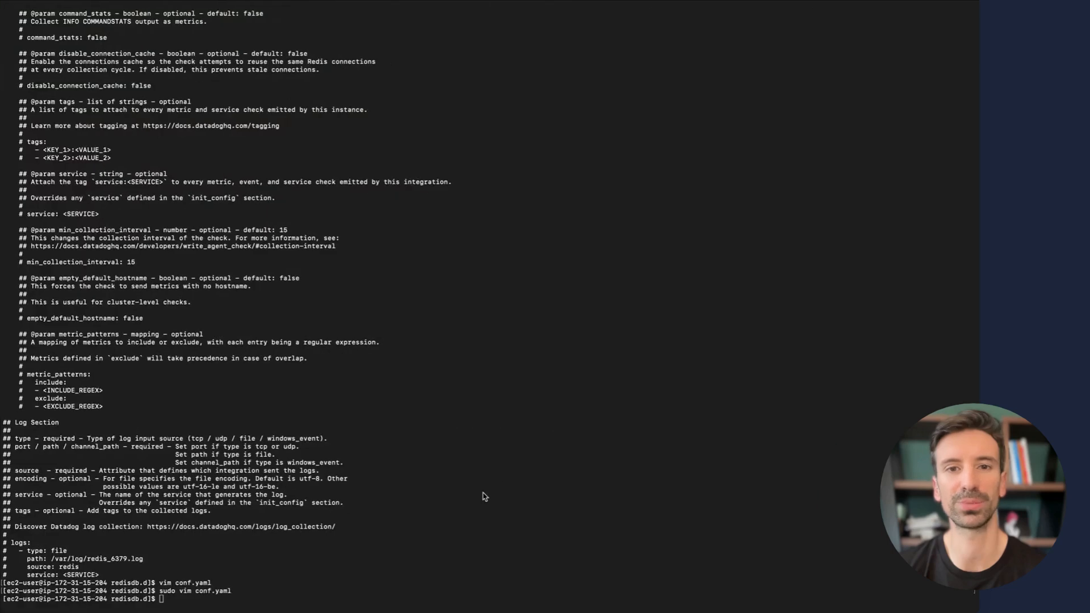
{"action": "key", "text": "super+v"}
{"action": "key", "text": "Return"}
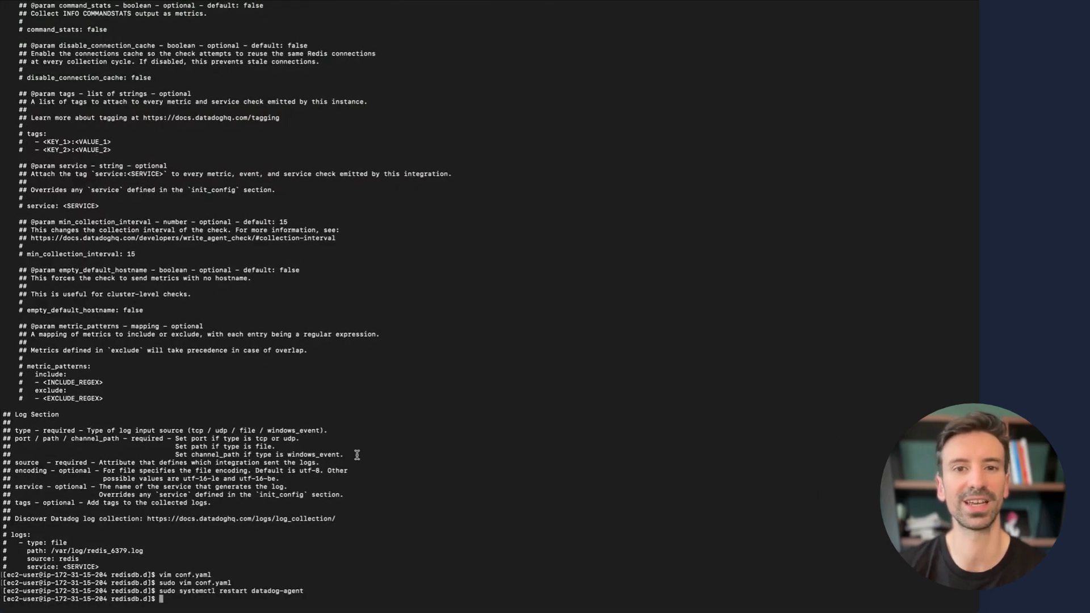
{"action": "key", "text": "super+Tab"}
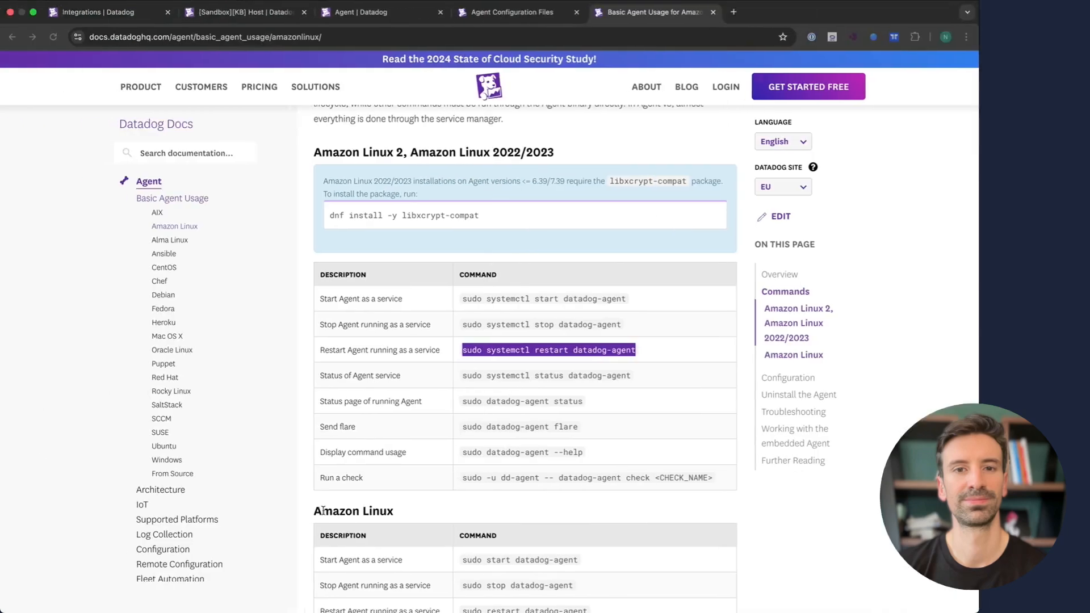
- Run 'sudo datadog-agent status' and find the redisdb check's connection refused error on localhost:6379
{"action": "triple_click", "coordinate": [522, 378]}
{"action": "key", "text": "super+c"}
{"action": "key", "text": "super+Tab"}
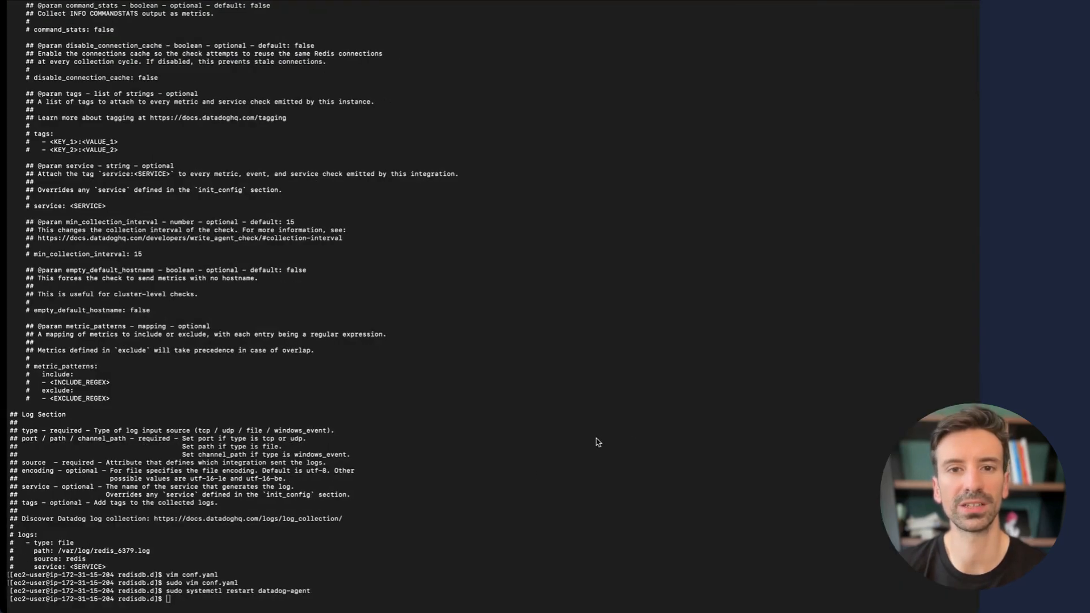
{"action": "key", "text": "super+v"}
{"action": "key", "text": "Return"}
{"action": "key", "text": "super+Tab"}
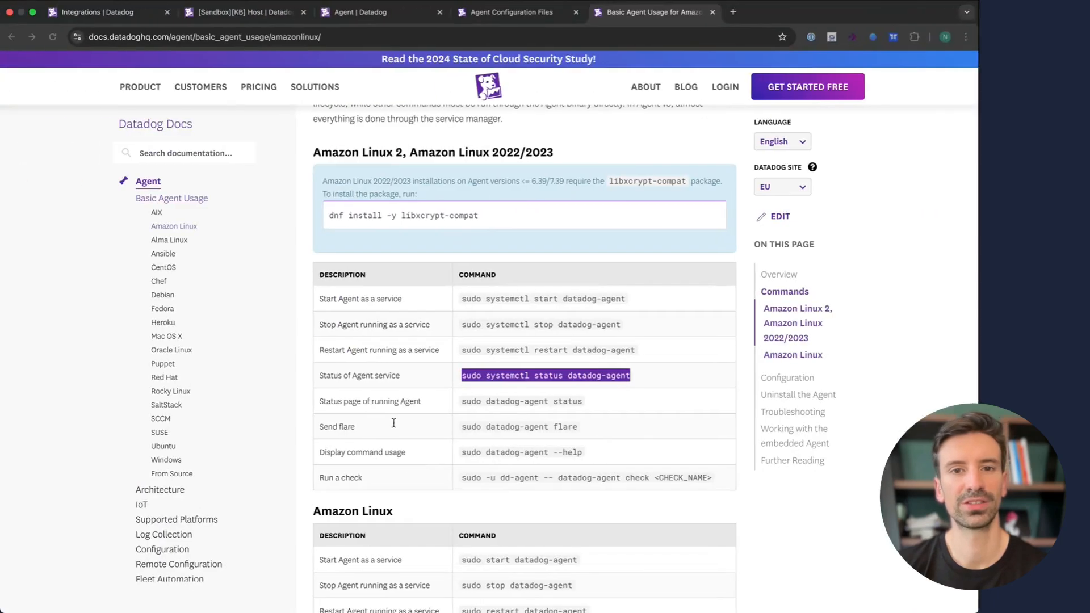
{"action": "key", "text": "super+Tab"}
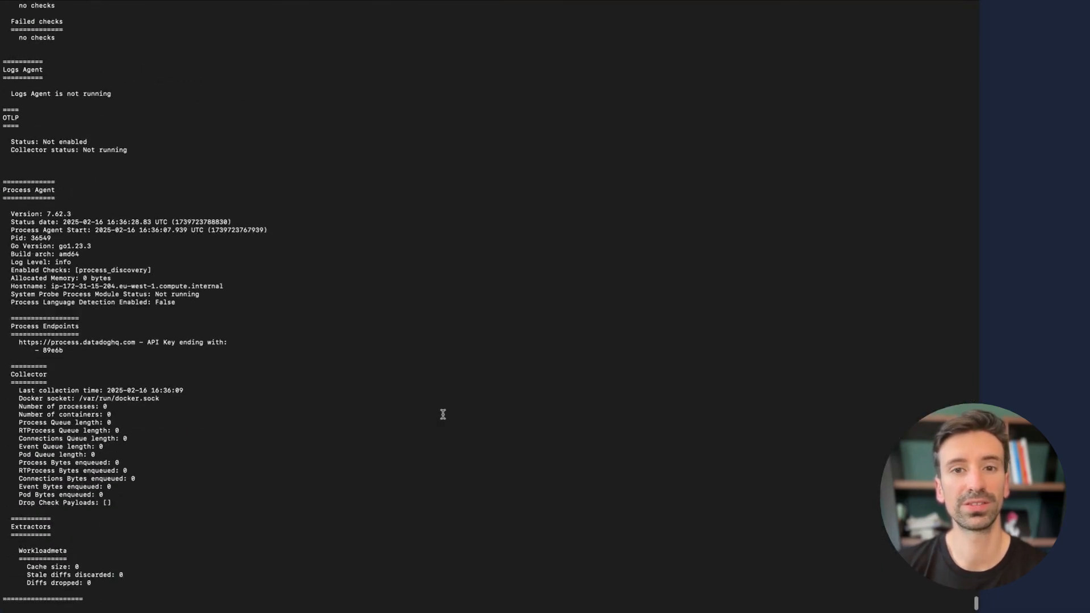
{"action": "scroll", "coordinate": [442, 414], "scroll_direction": "up", "scroll_amount": 10}
{"action": "scroll", "coordinate": [443, 414], "scroll_direction": "up", "scroll_amount": 15}
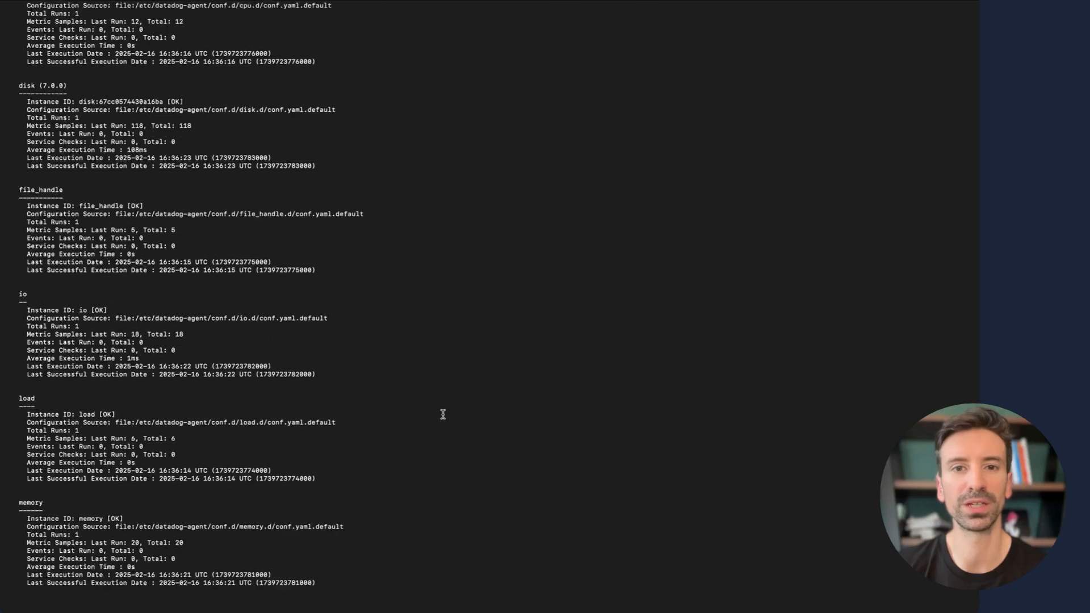
{"action": "scroll", "coordinate": [50, 449], "scroll_direction": "down", "scroll_amount": 15}
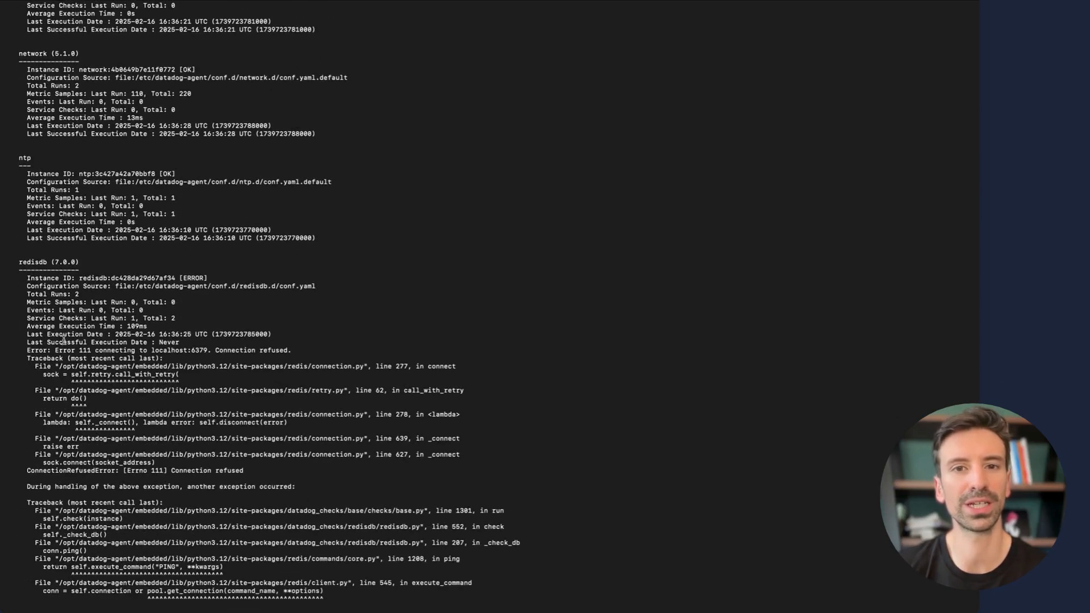
{"action": "scroll", "coordinate": [74, 306], "scroll_direction": "down", "scroll_amount": 5}
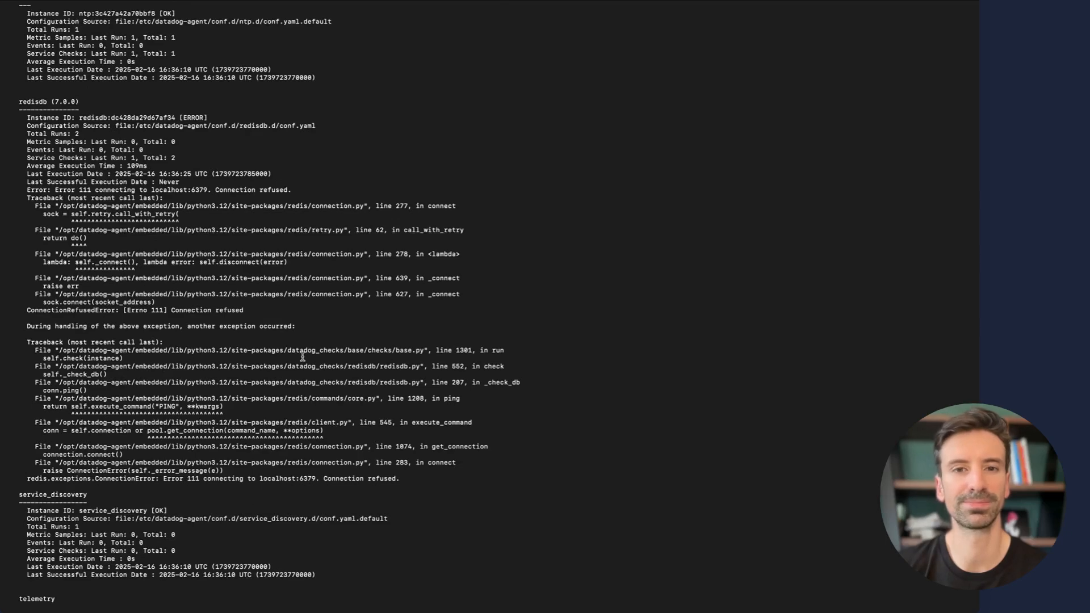
{"action": "key", "text": "ctrl+Left"}
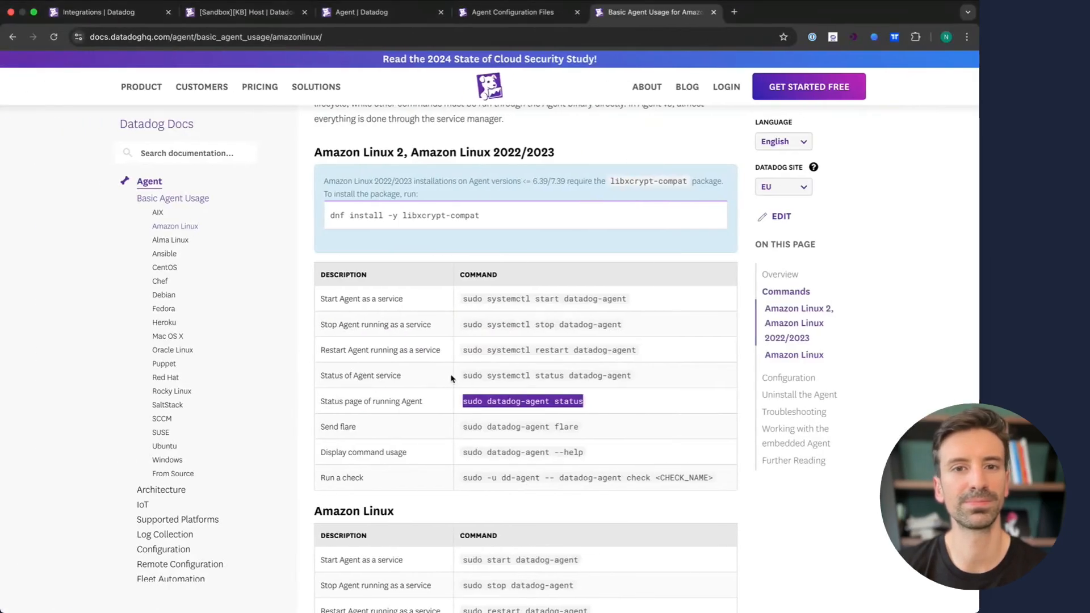
- Review Redis's Data Collected tab, then show the Redis - Overview dashboard and memory monitor template
{"action": "left_click", "coordinate": [110, 14]}
{"action": "scroll", "coordinate": [428, 440], "scroll_direction": "up", "scroll_amount": 3}
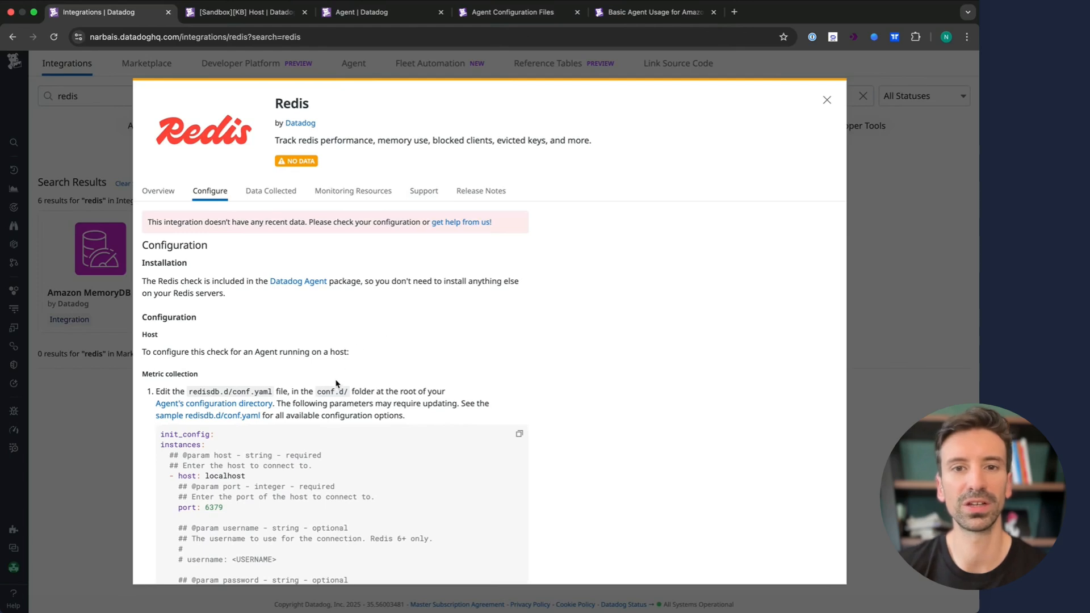
{"action": "left_click", "coordinate": [270, 191]}
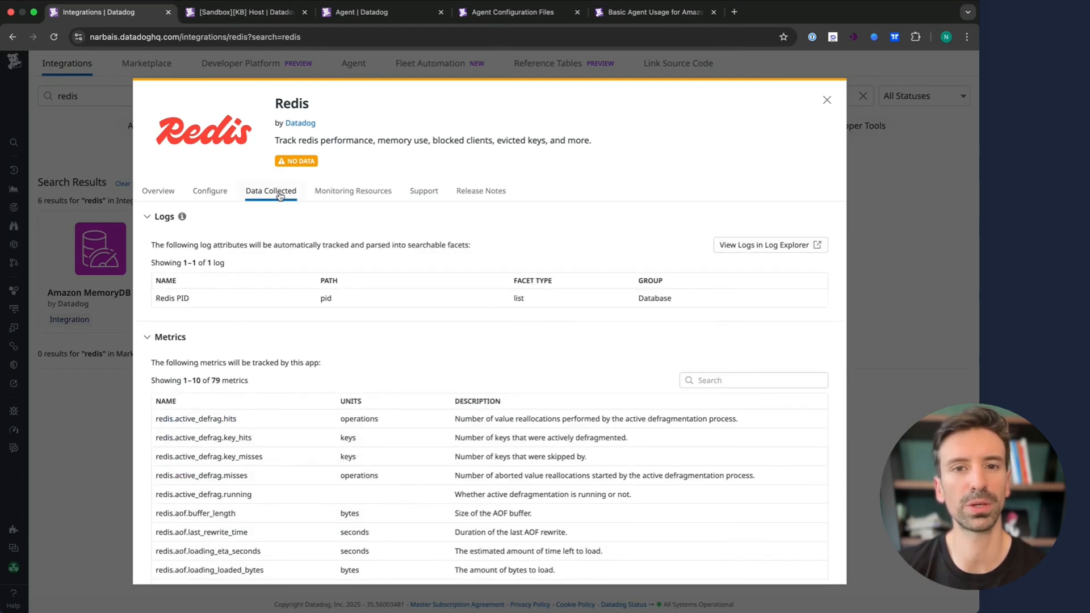
{"action": "scroll", "coordinate": [312, 485], "scroll_direction": "down", "scroll_amount": 1}
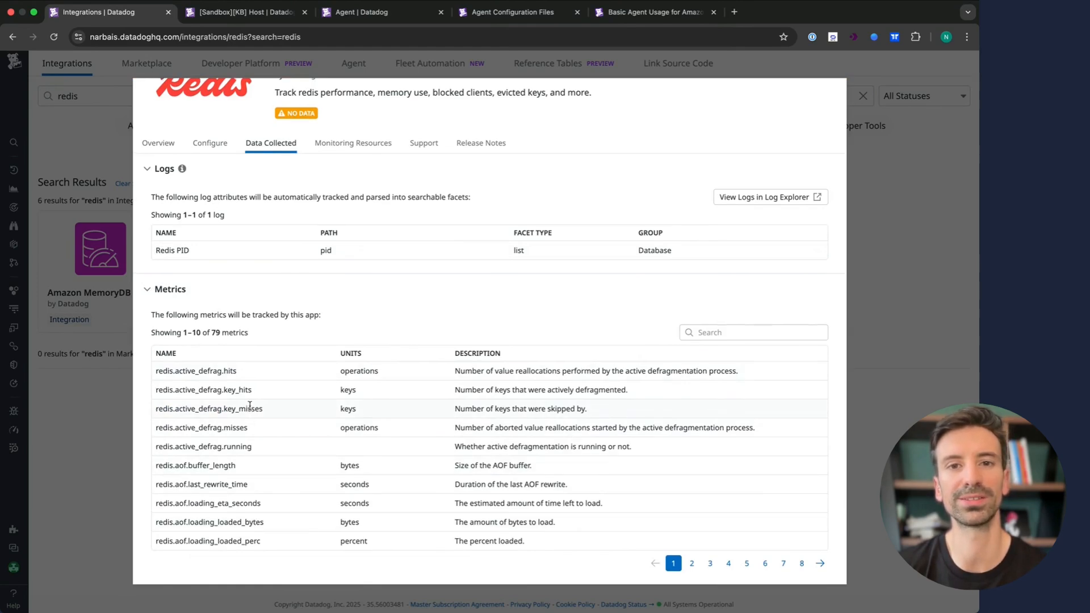
{"action": "scroll", "coordinate": [346, 204], "scroll_direction": "up", "scroll_amount": 1}
{"action": "left_click", "coordinate": [352, 193]}
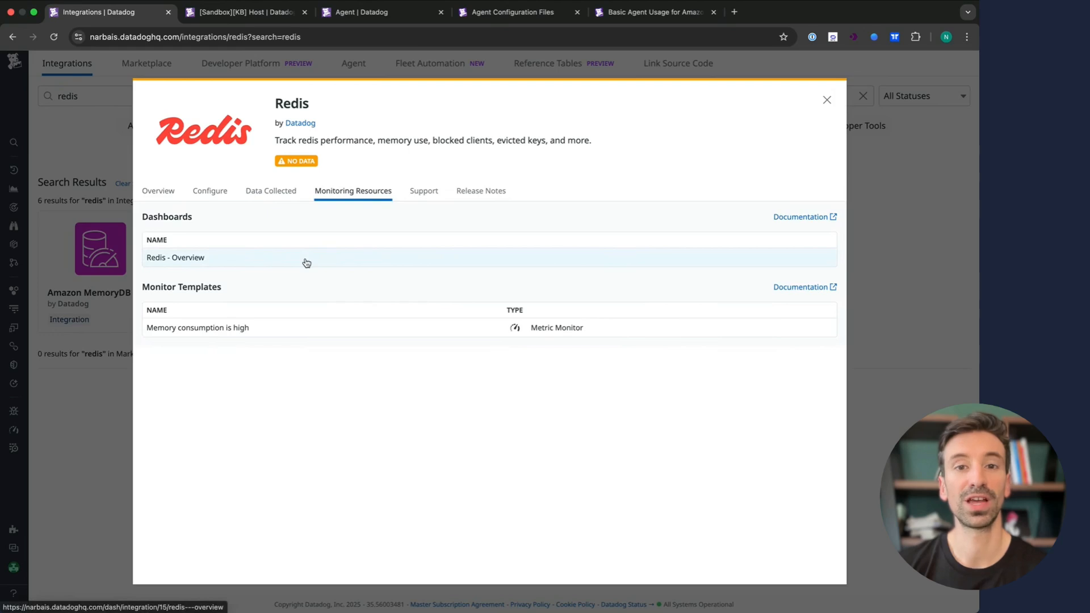
- Open the Redis - Overview dashboard and scroll through its widgets
{"action": "left_click", "coordinate": [306, 260]}
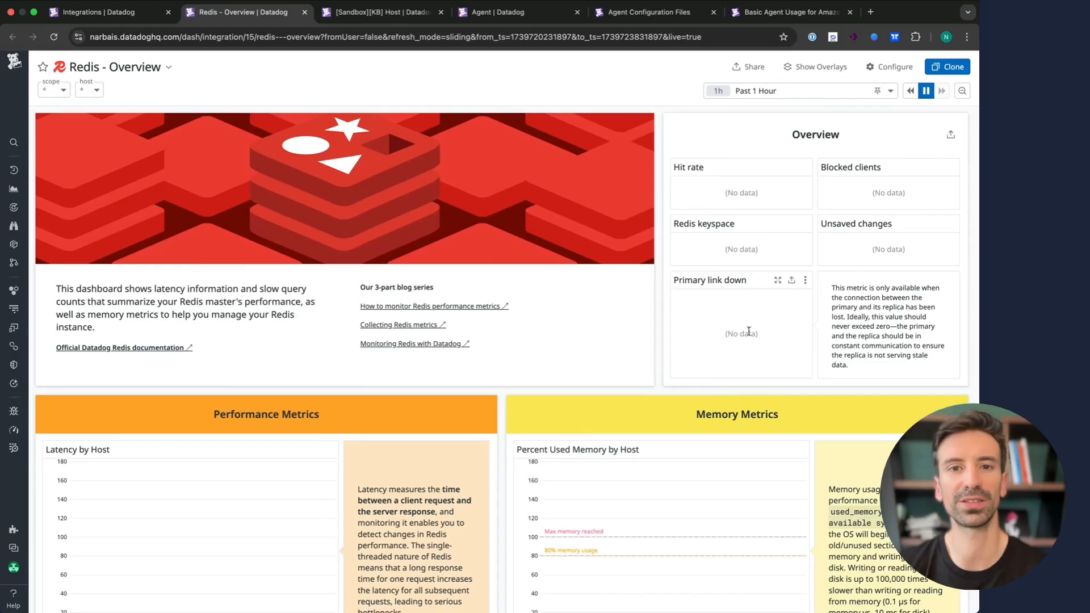
{"action": "scroll", "coordinate": [366, 349], "scroll_direction": "down", "scroll_amount": 20}
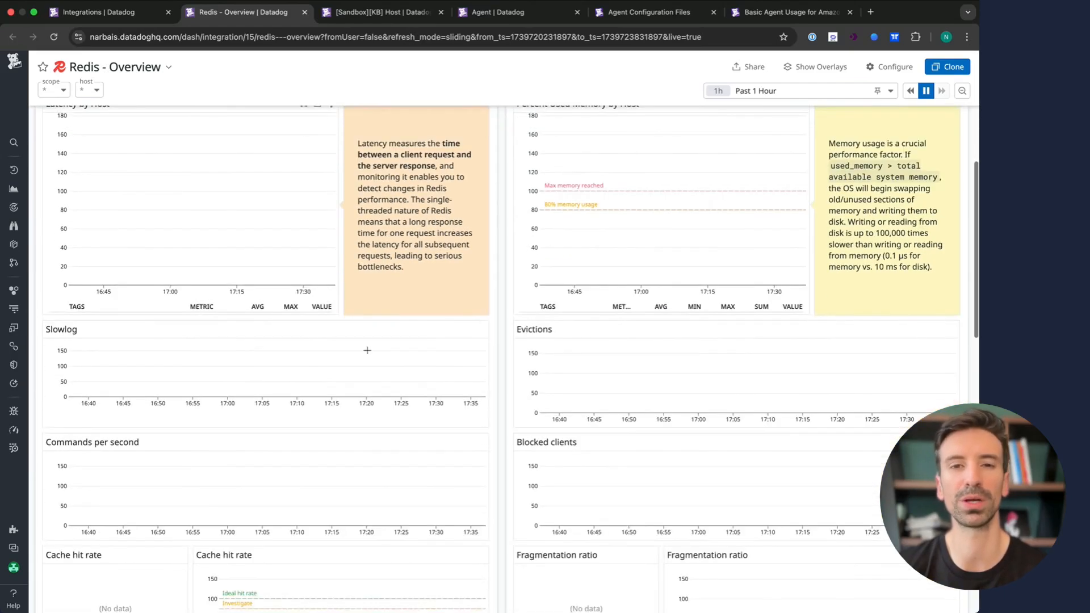
{"action": "scroll", "coordinate": [507, 326], "scroll_direction": "up", "scroll_amount": 20}
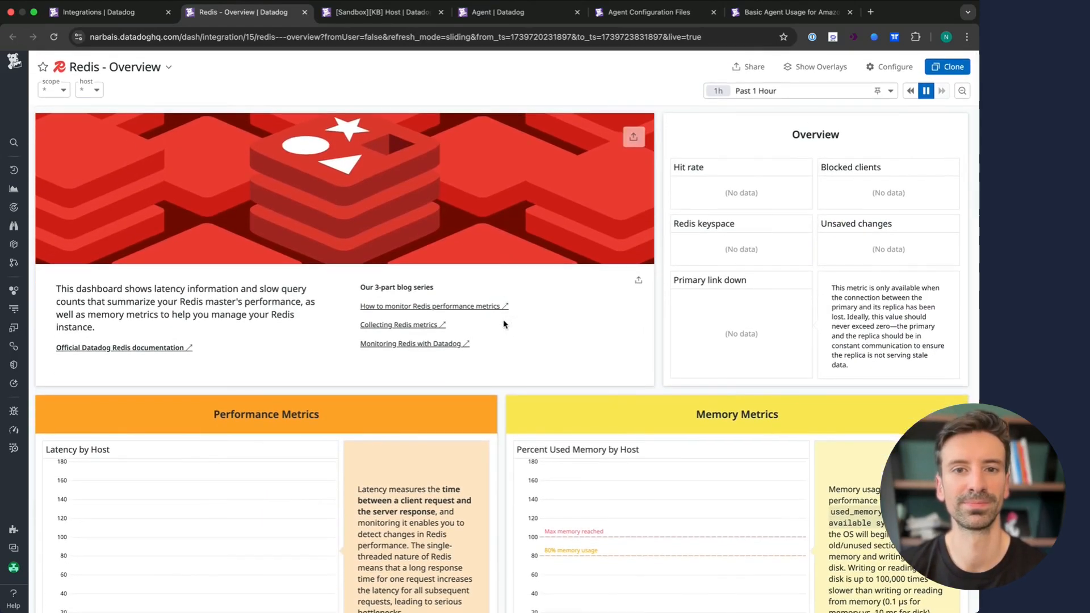
- Browse the All Integrations dashboard list of 128 dashboards, then return to the Redis integration
{"action": "mouse_move", "coordinate": [14, 189]}
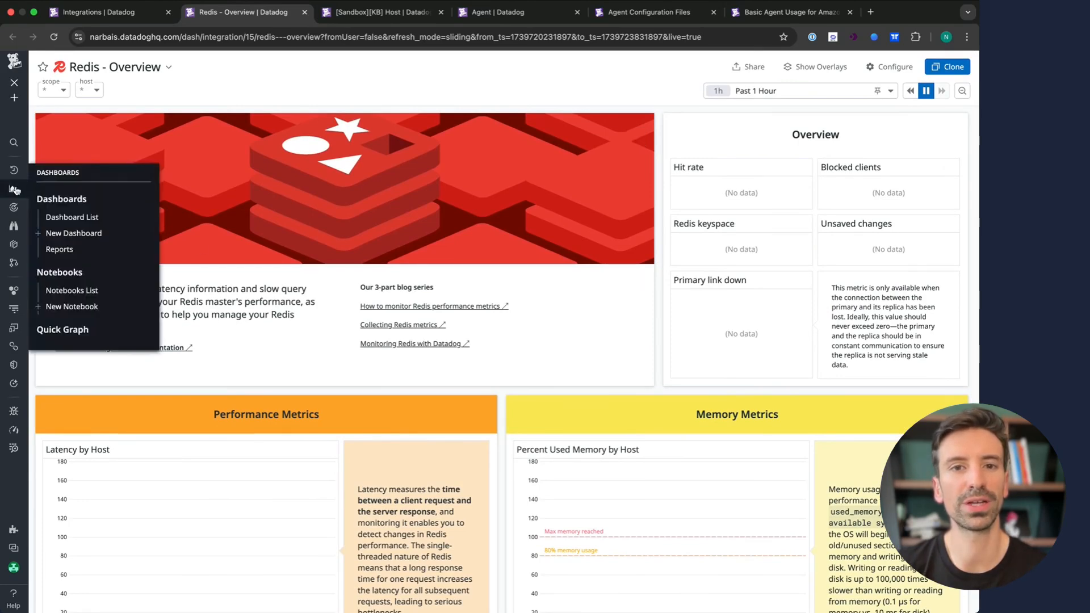
{"action": "left_click", "coordinate": [86, 220]}
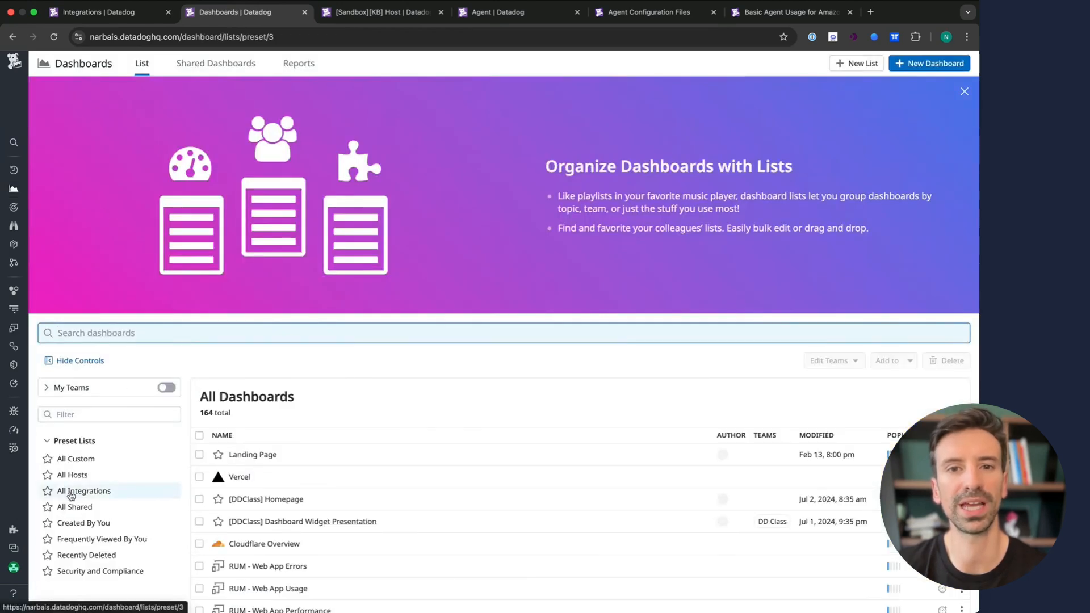
{"action": "left_click", "coordinate": [71, 494]}
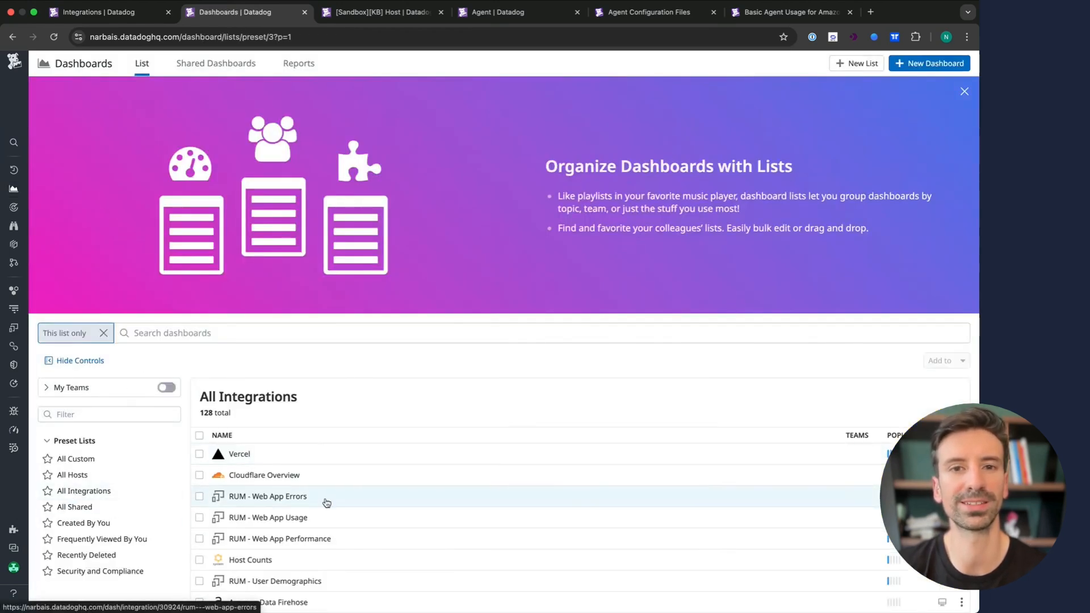
{"action": "scroll", "coordinate": [341, 528], "scroll_direction": "down", "scroll_amount": 10}
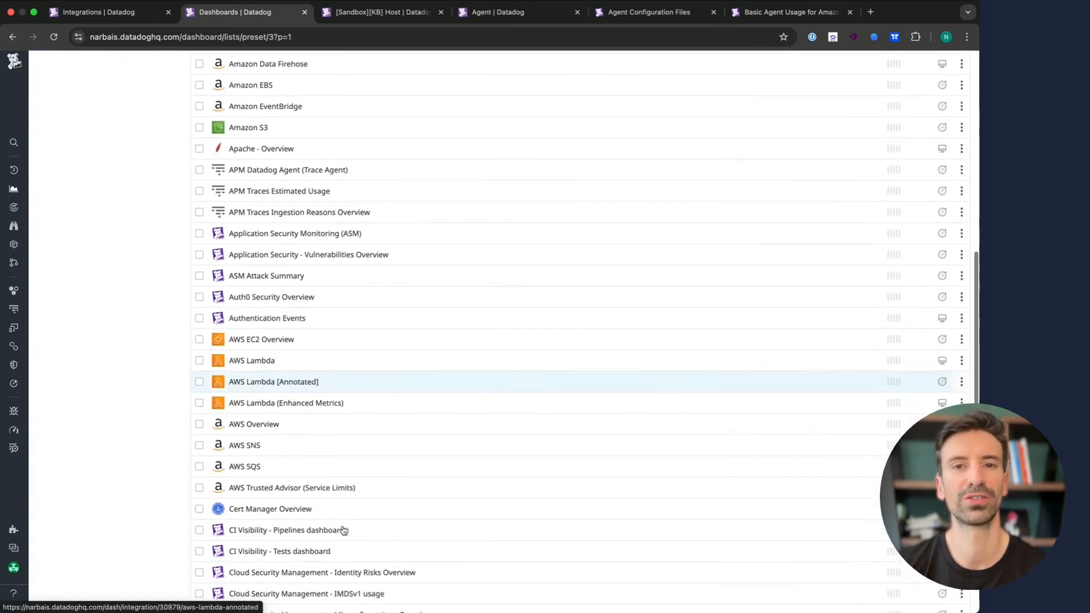
{"action": "scroll", "coordinate": [343, 529], "scroll_direction": "down", "scroll_amount": 10}
{"action": "scroll", "coordinate": [344, 530], "scroll_direction": "up", "scroll_amount": 20}
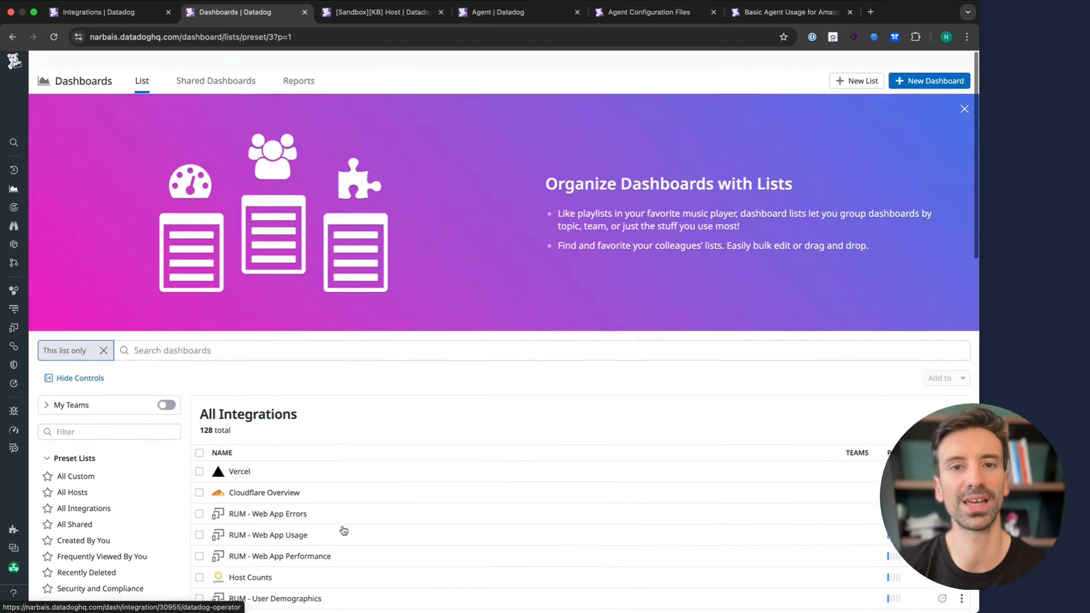
{"action": "scroll", "coordinate": [343, 529], "scroll_direction": "down", "scroll_amount": 1}
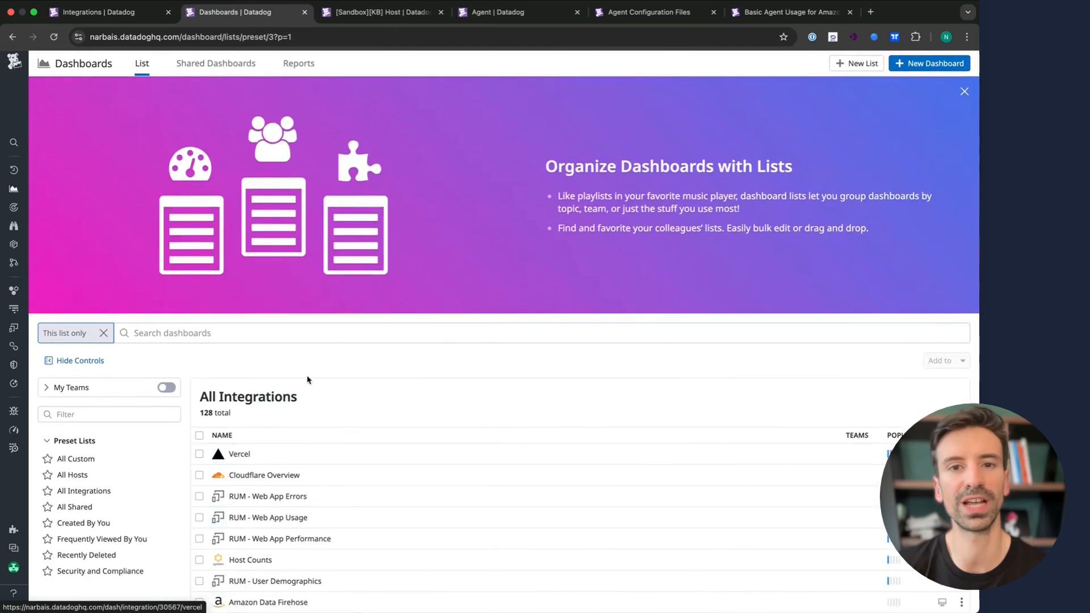
{"action": "left_click", "coordinate": [122, 8]}
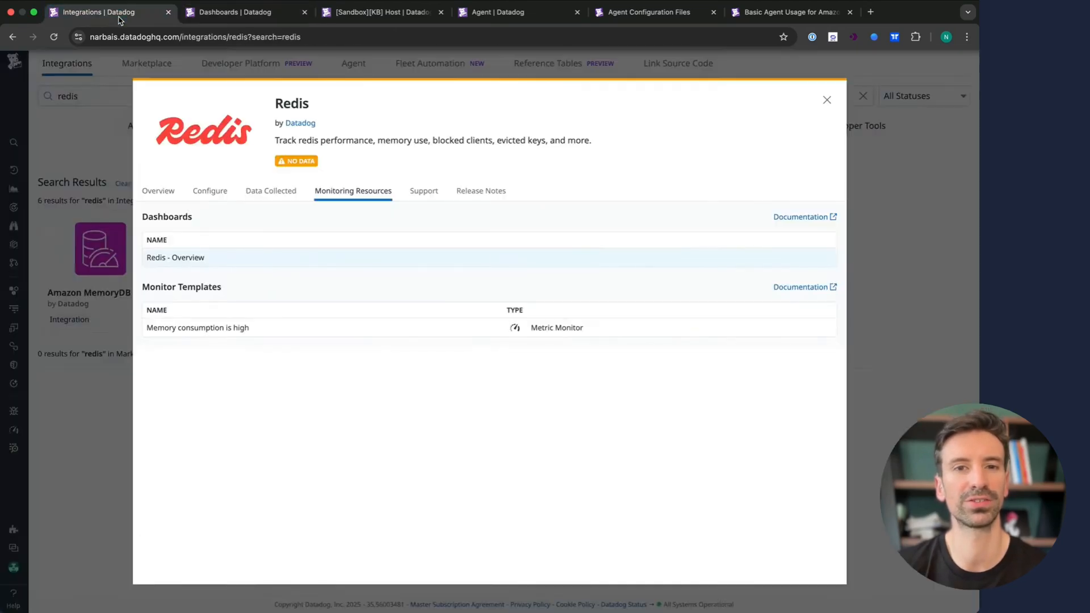
- Close Redis, clear the search, and open CRI-O's Monitoring Resources showing the CRI-O - Overview dashboard
{"action": "left_click", "coordinate": [830, 101]}
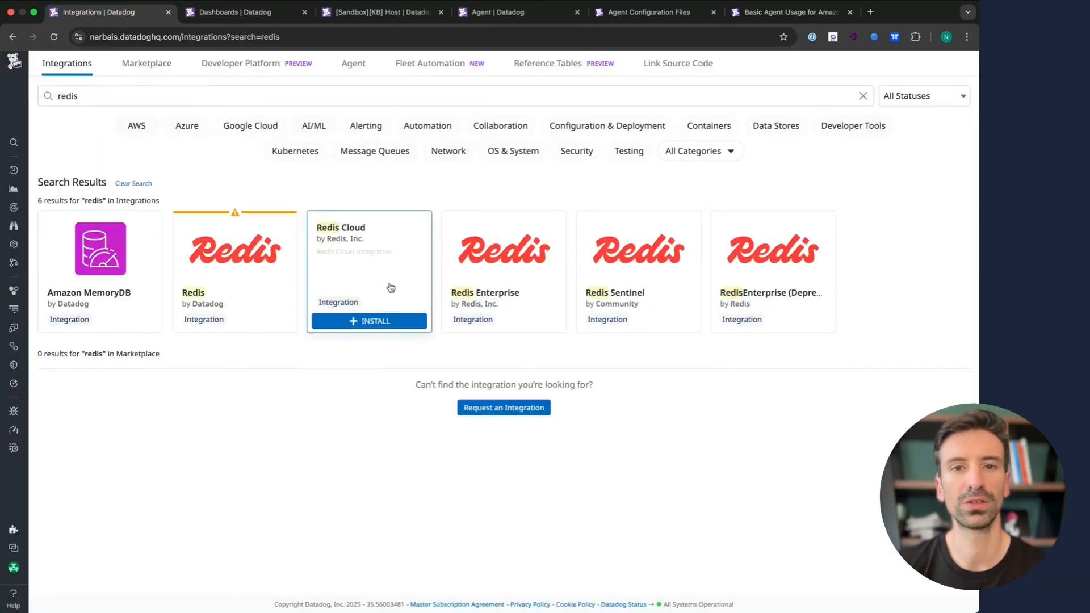
{"action": "left_click", "coordinate": [864, 96]}
{"action": "scroll", "coordinate": [441, 489], "scroll_direction": "down", "scroll_amount": 20}
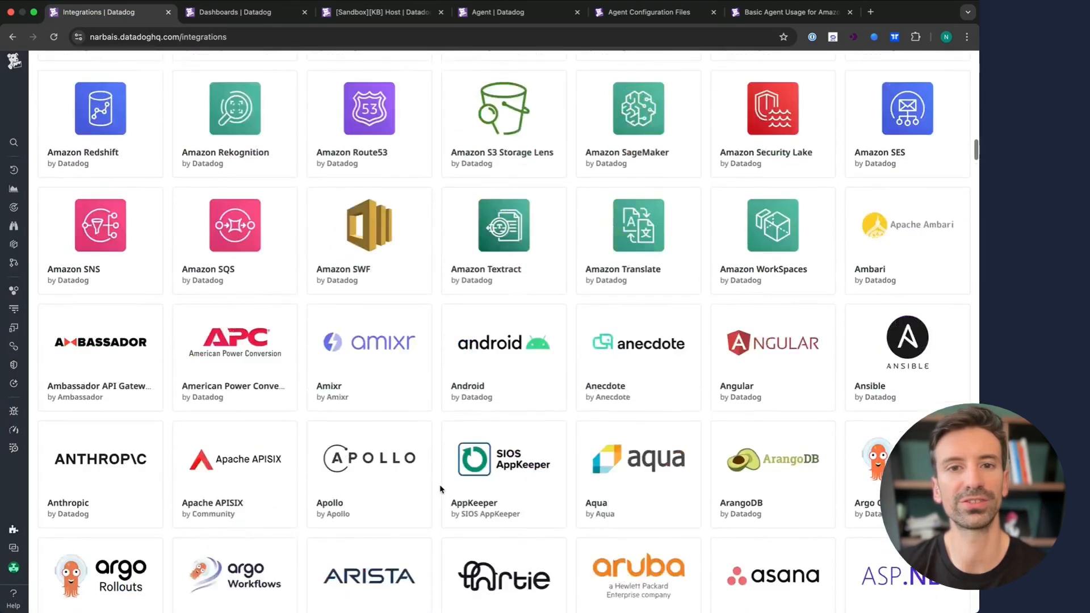
{"action": "scroll", "coordinate": [441, 489], "scroll_direction": "down", "scroll_amount": 15}
{"action": "left_click", "coordinate": [388, 402]}
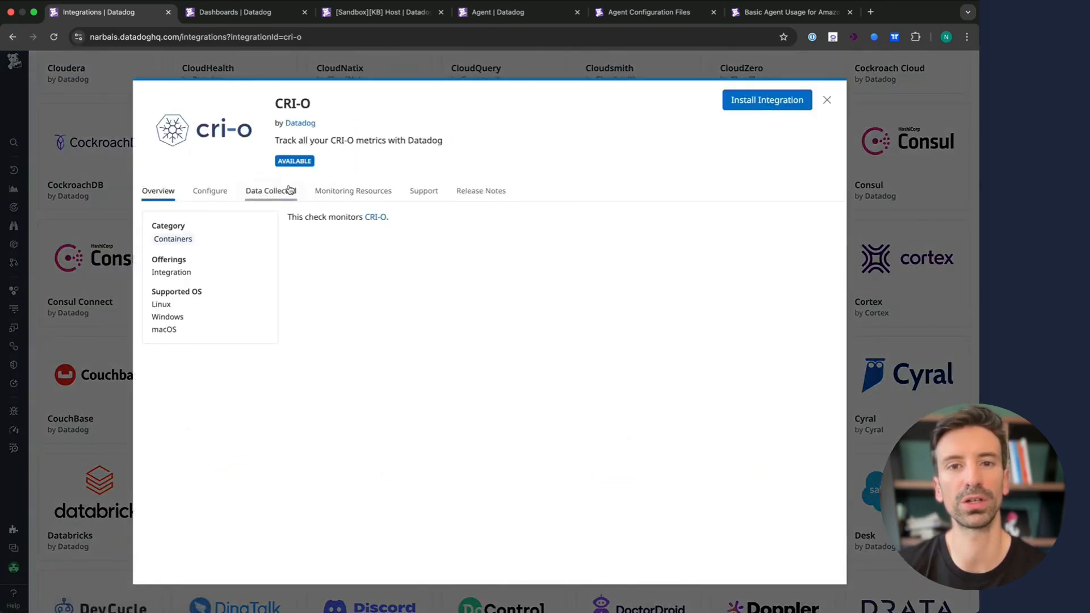
{"action": "left_click", "coordinate": [342, 194]}
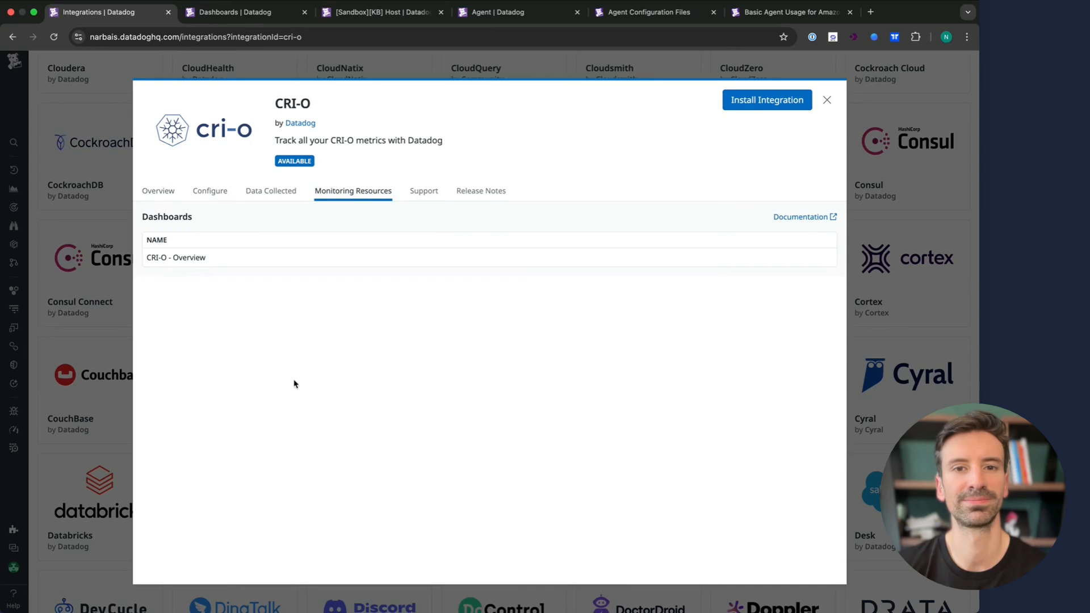